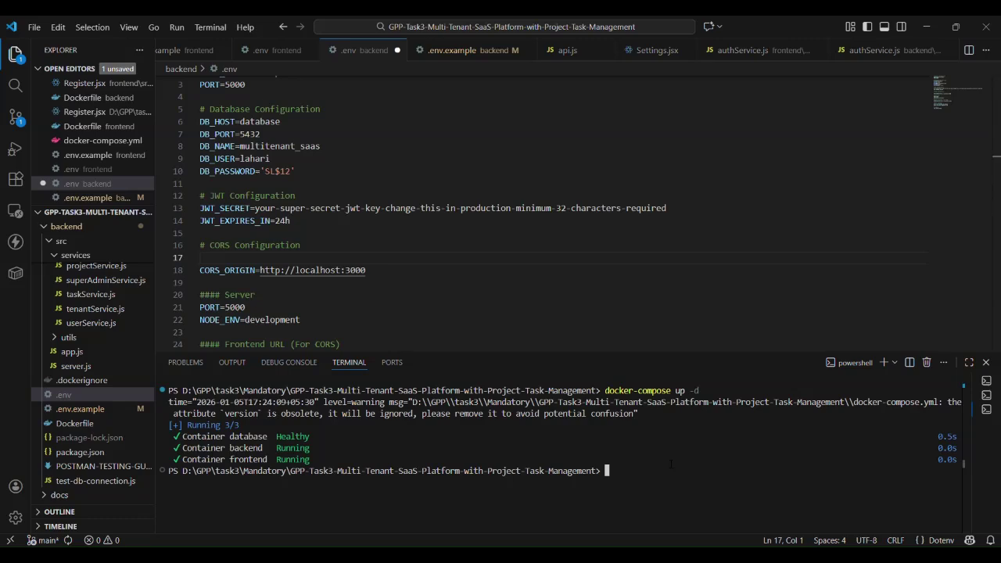
# Enter the docker-compose exec backend npm run migrate command, then recall the seed command from history
pyautogui.write('docker-compose exec backend npm run migrate')
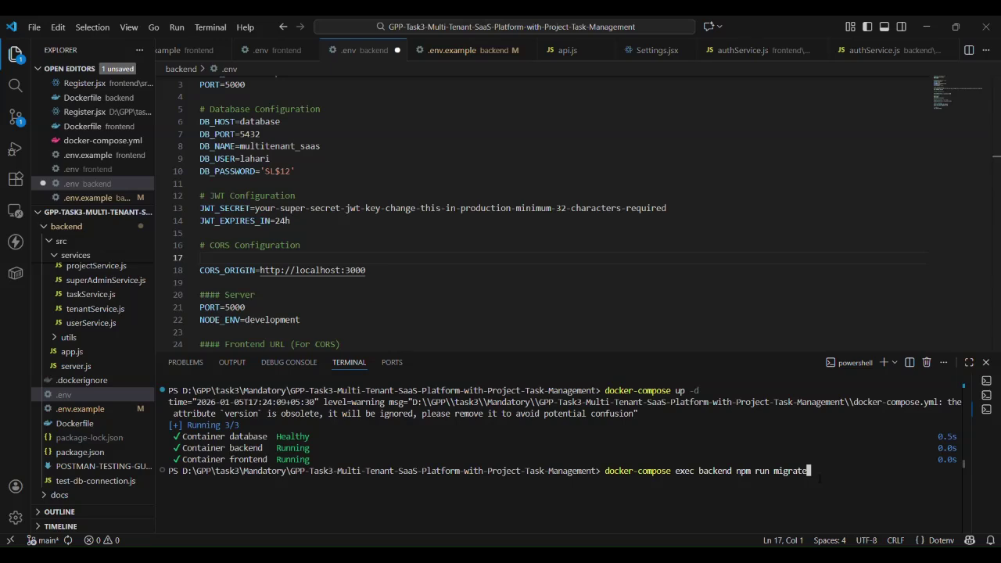
pyautogui.press('Down')
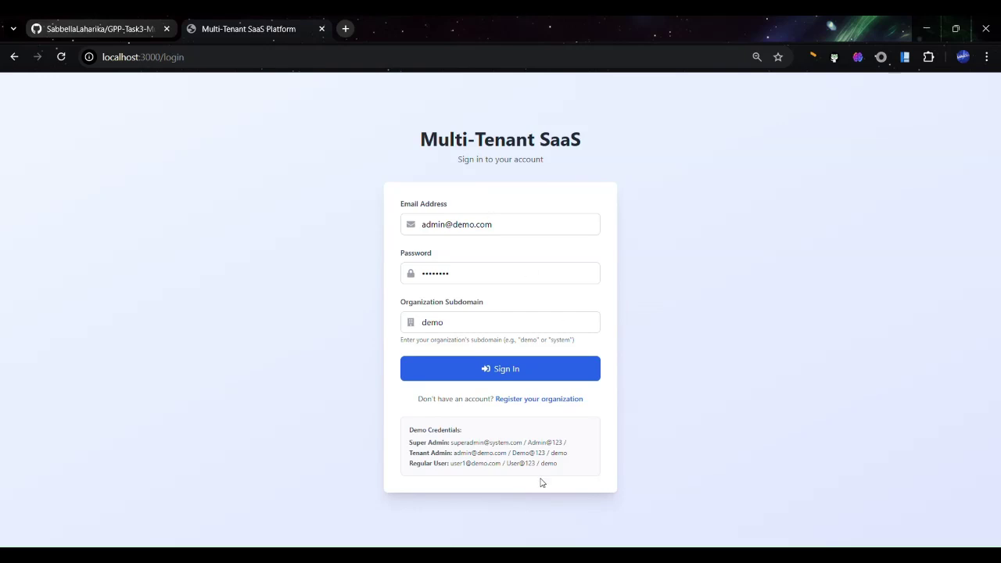
# Sign in to the demo subdomain with the regular demo user's email and retyped password
pyautogui.moveTo(561, 467); pyautogui.dragTo(404, 435)
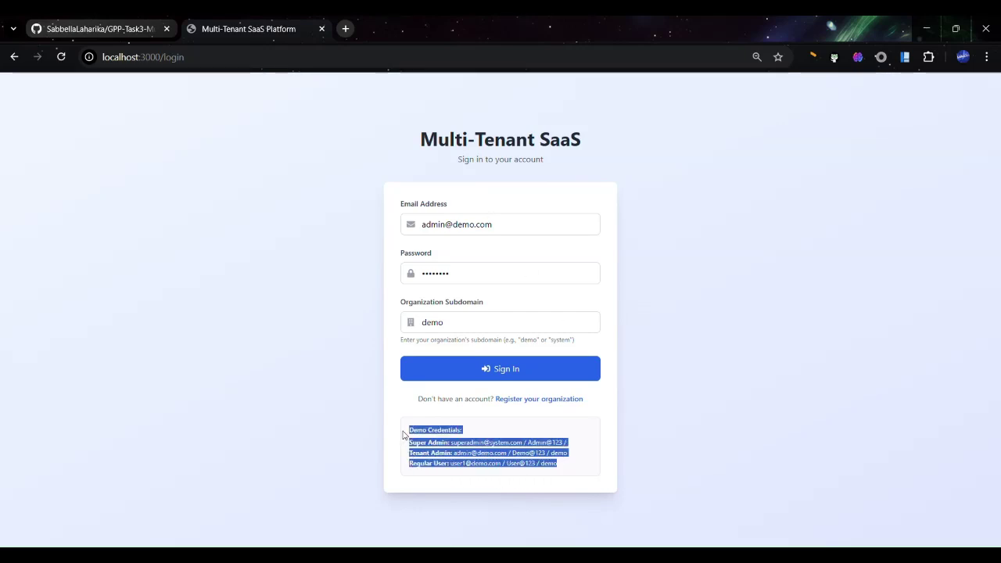
pyautogui.click(404, 435)
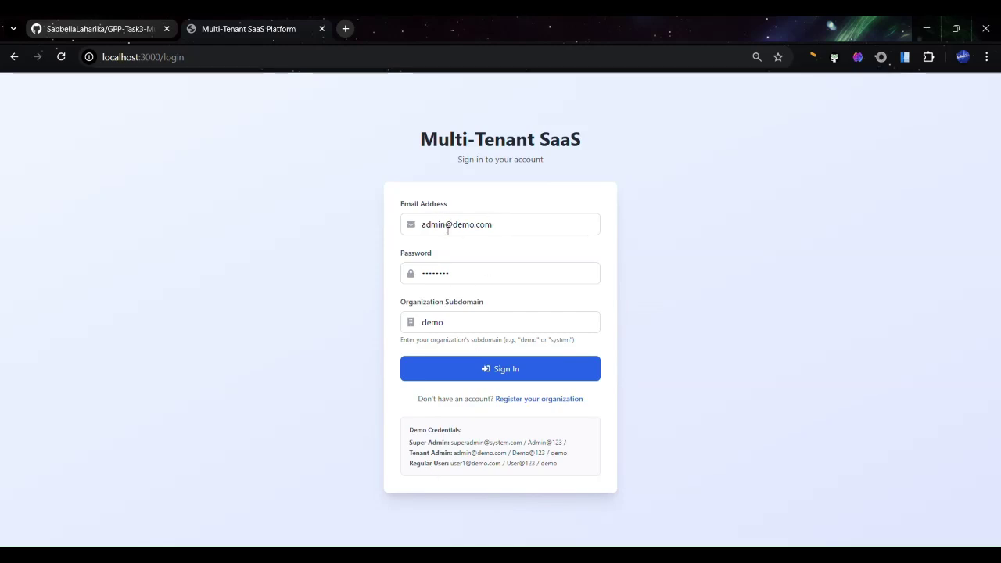
pyautogui.moveTo(445, 225); pyautogui.dragTo(407, 231)
pyautogui.write('user1')
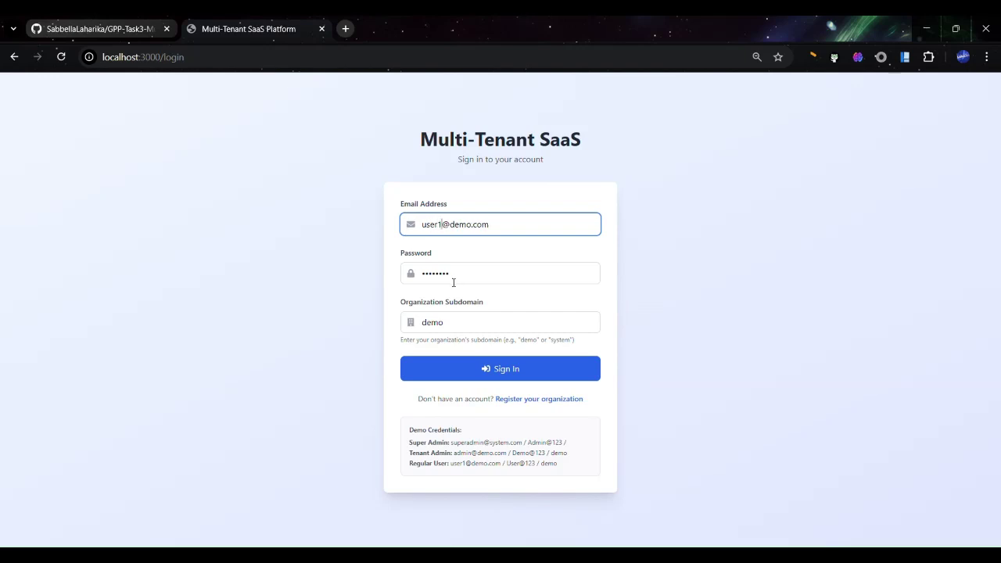
pyautogui.moveTo(437, 274); pyautogui.dragTo(395, 282)
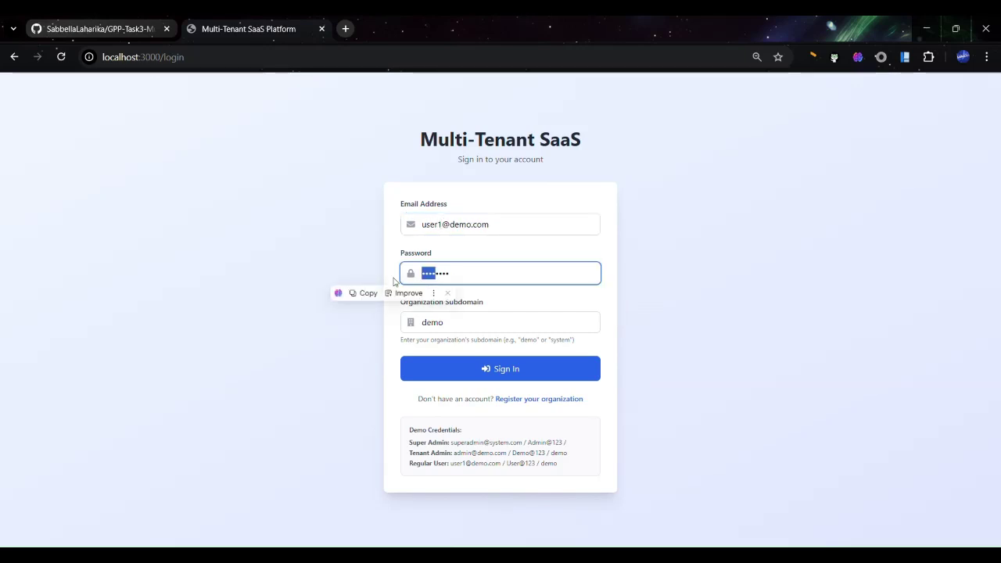
pyautogui.write('Us')
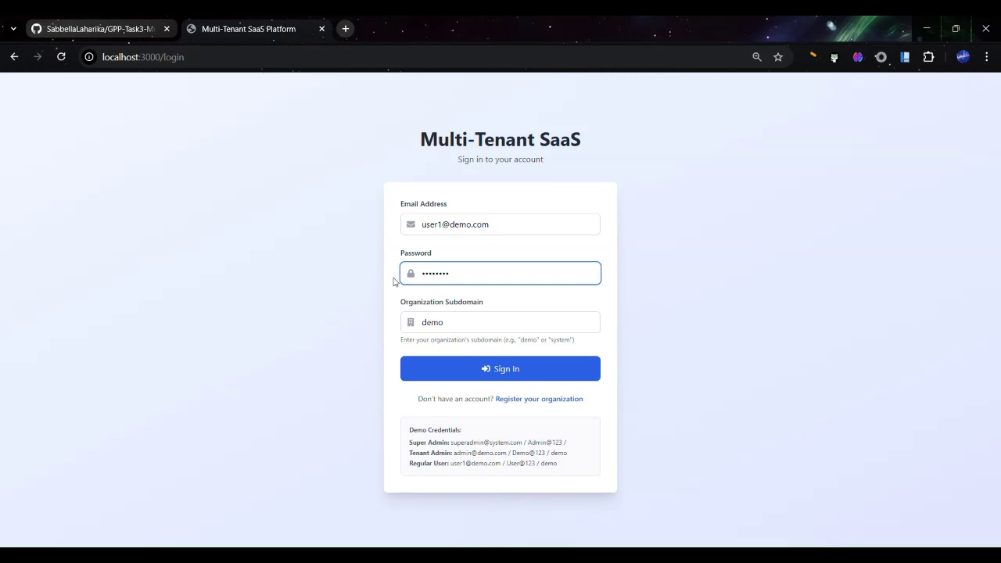
pyautogui.click(528, 375)
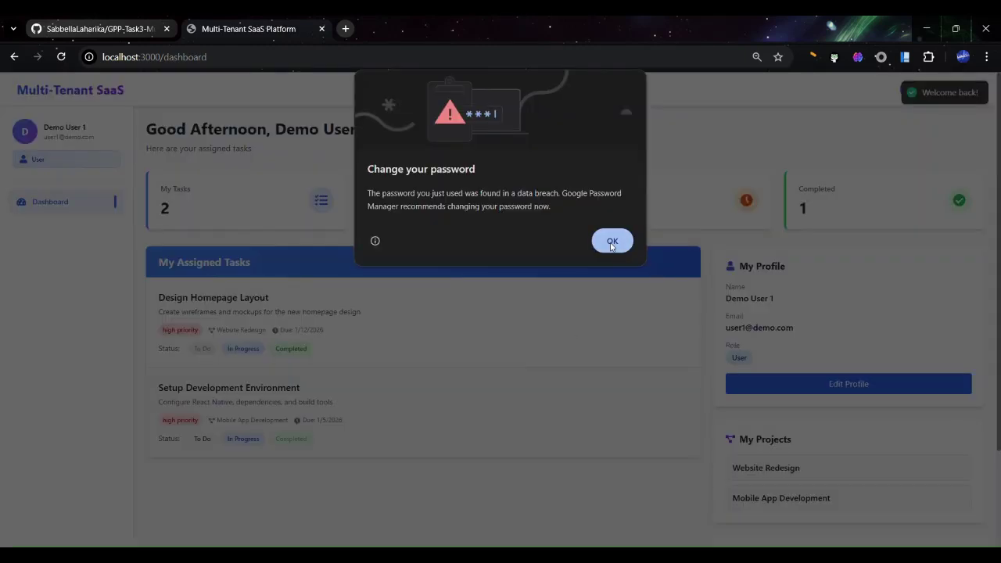
# Dismiss Chrome's 'Change your password' warning dialog
pyautogui.click(612, 244)
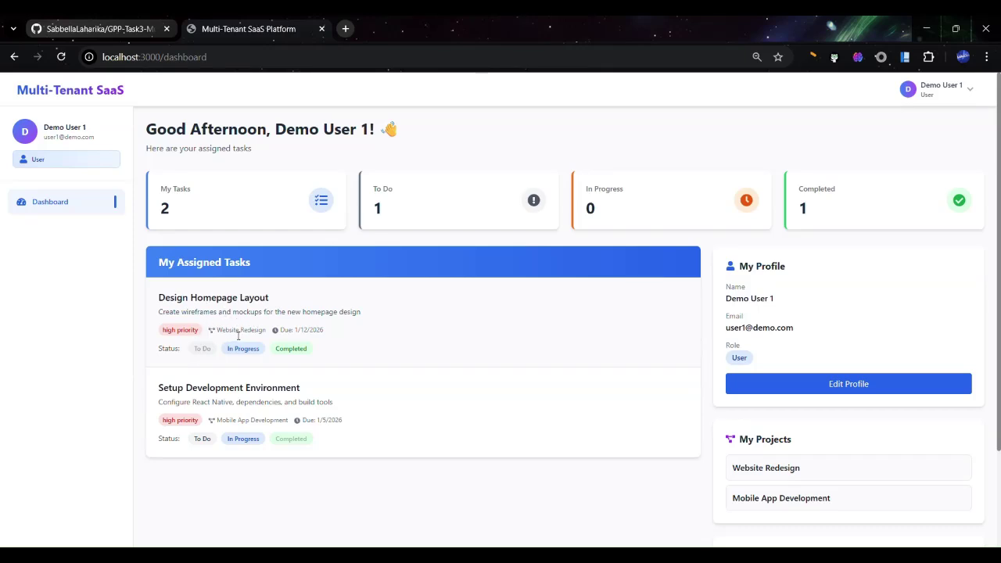
# Change the profile's full name to Demo User 10 and save it
pyautogui.click(860, 394)
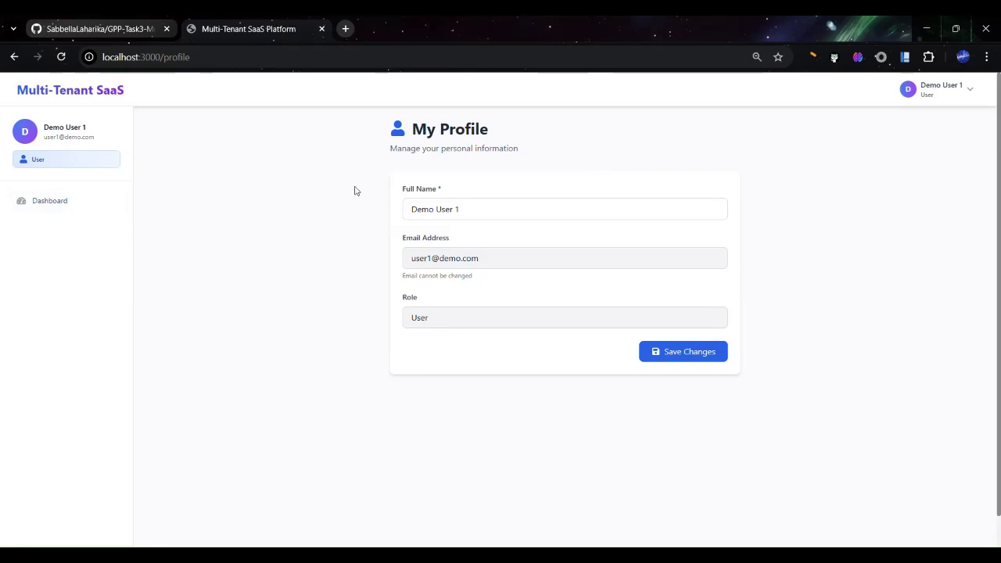
pyautogui.click(536, 217)
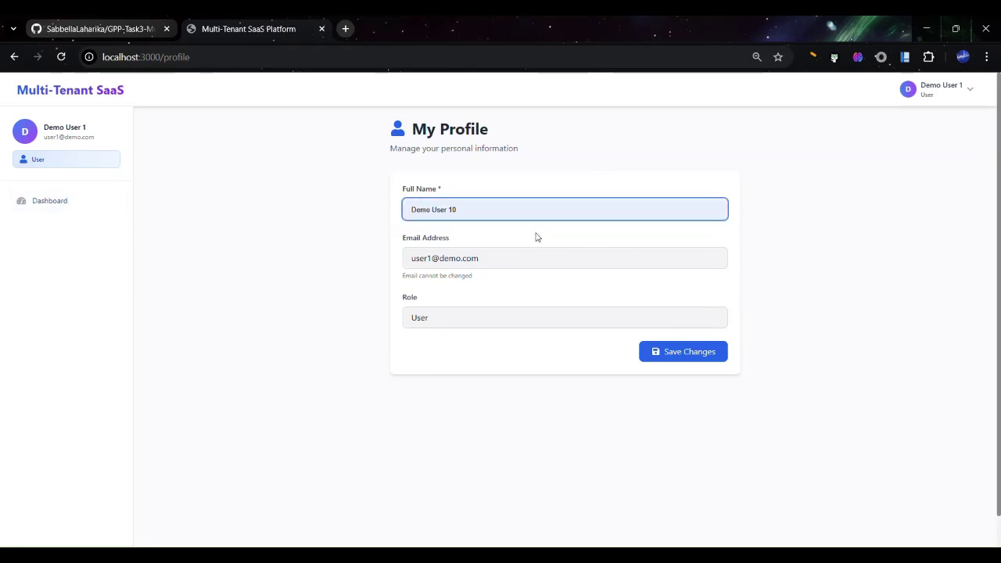
pyautogui.write('0')
pyautogui.click(679, 349)
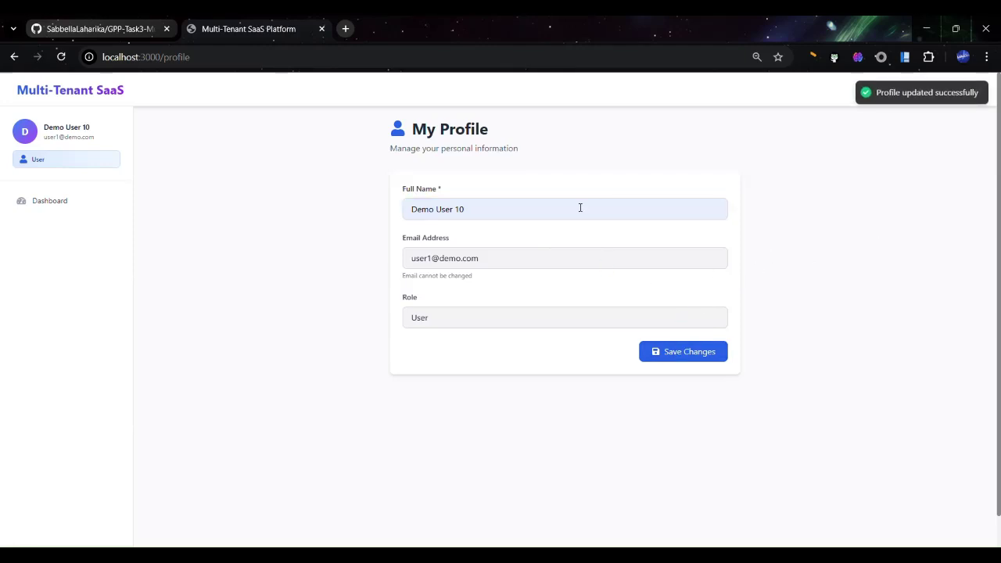
# Revert the full name to Demo User 1, save, and un-maximize the browser window
pyautogui.click(535, 209)
pyautogui.press('BackSpace')
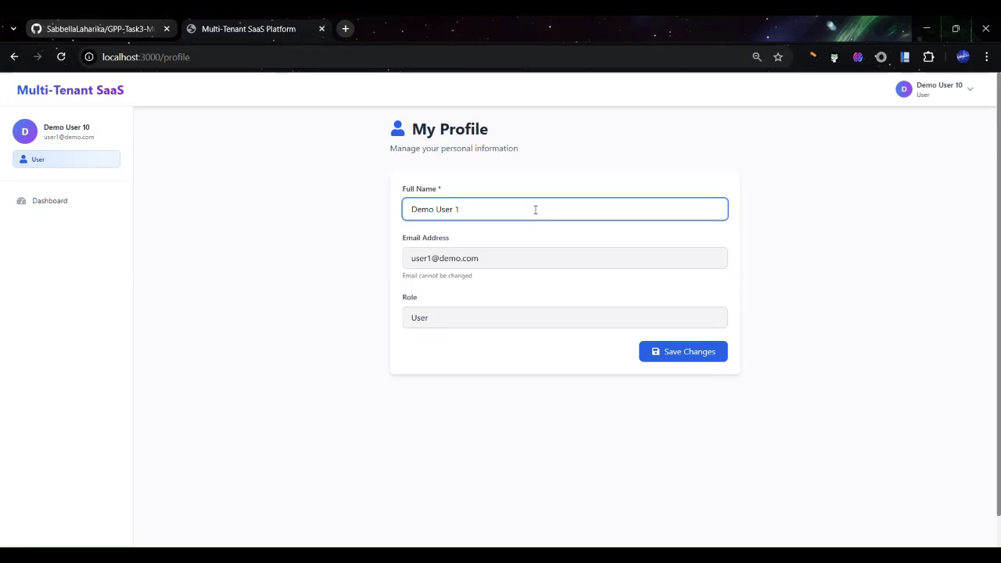
pyautogui.click(686, 353)
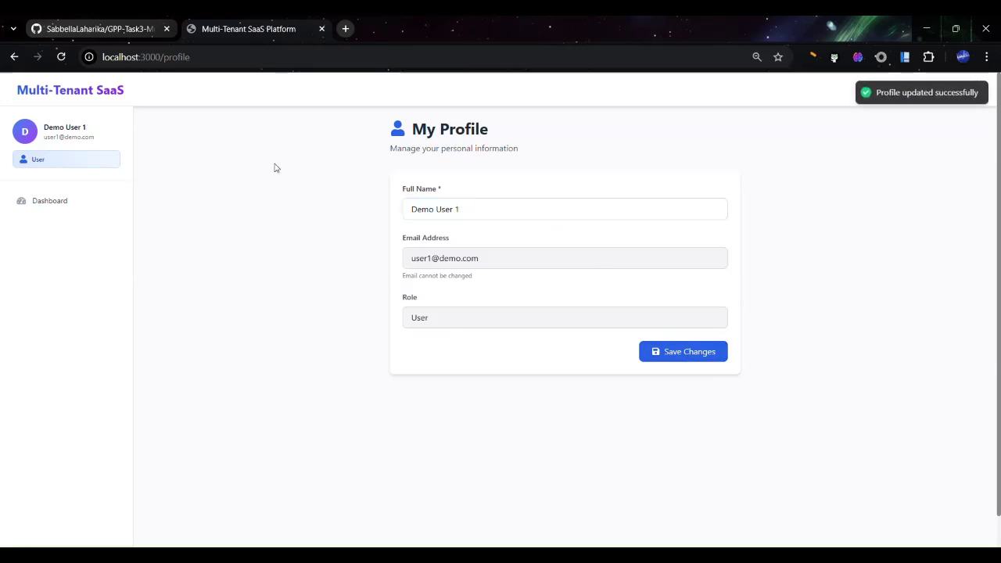
pyautogui.click(955, 28)
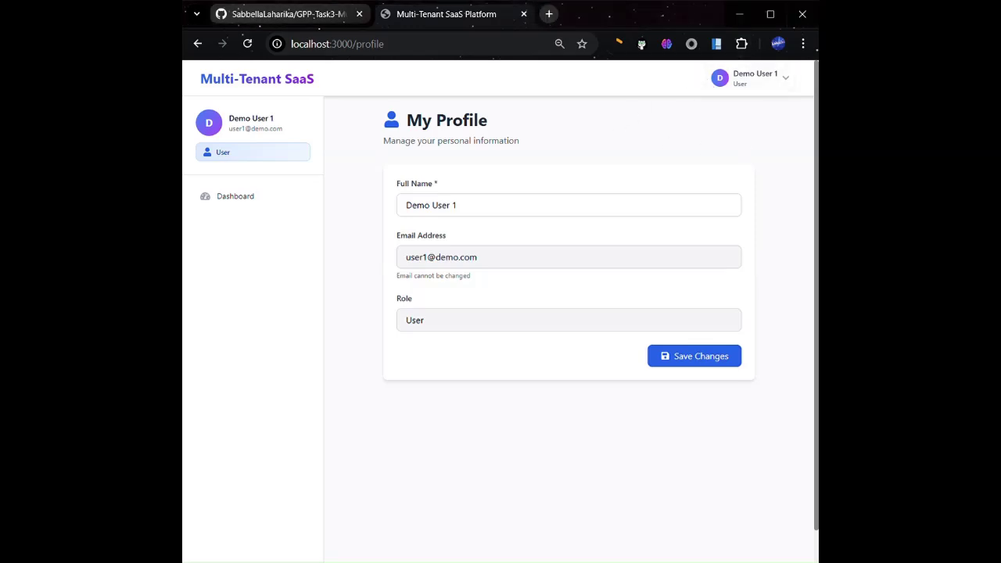
# Log out Demo User 1, sign in as the tenant admin, and view the Users list
pyautogui.click(770, 81)
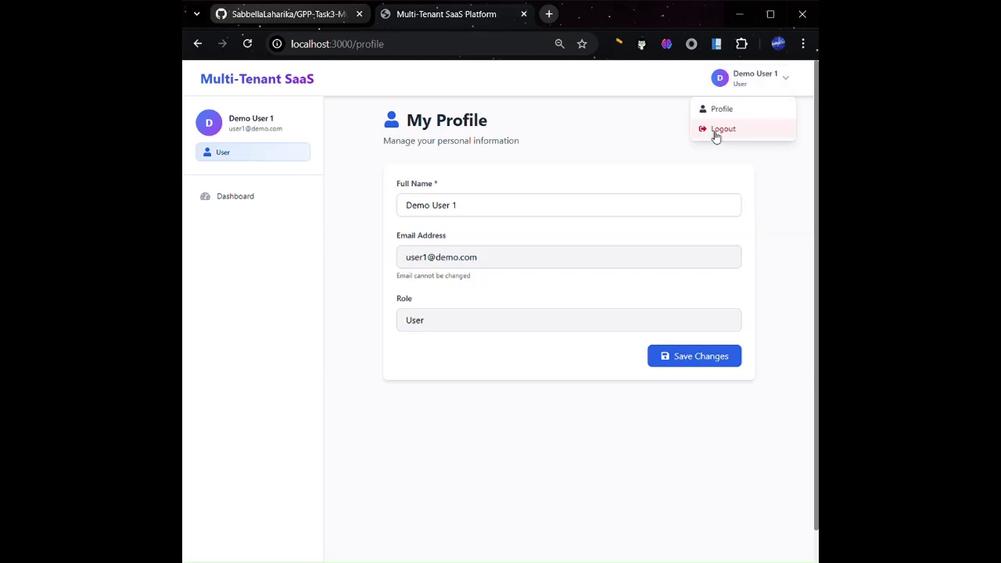
pyautogui.click(716, 133)
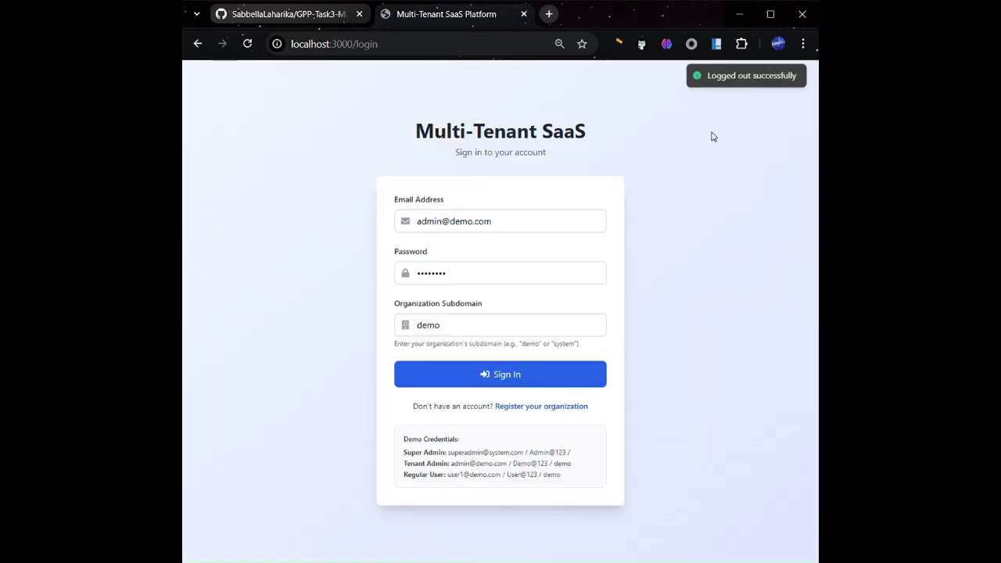
pyautogui.click(525, 384)
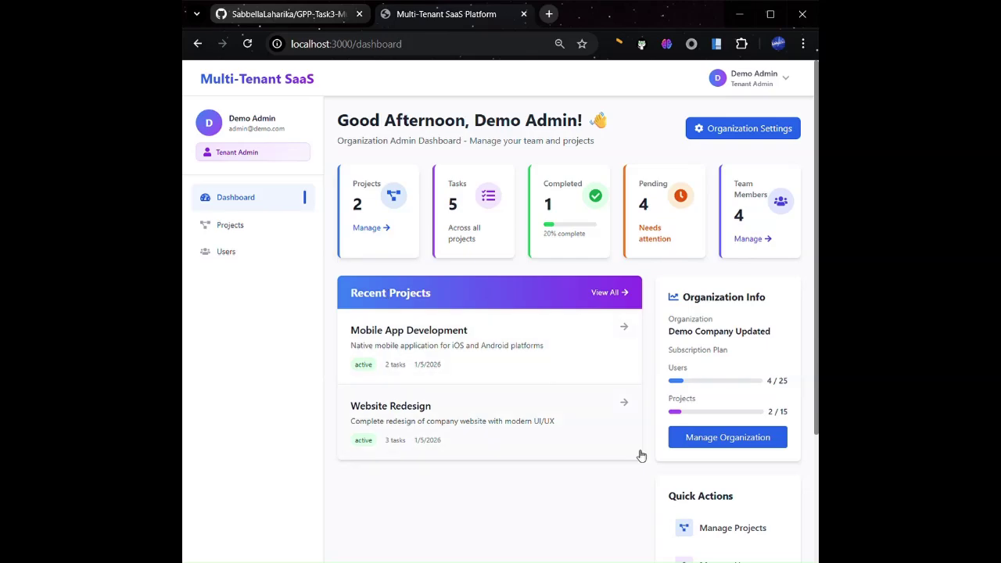
pyautogui.scroll(-2, 759, 449)
pyautogui.scroll(2, 759, 449)
pyautogui.click(756, 240)
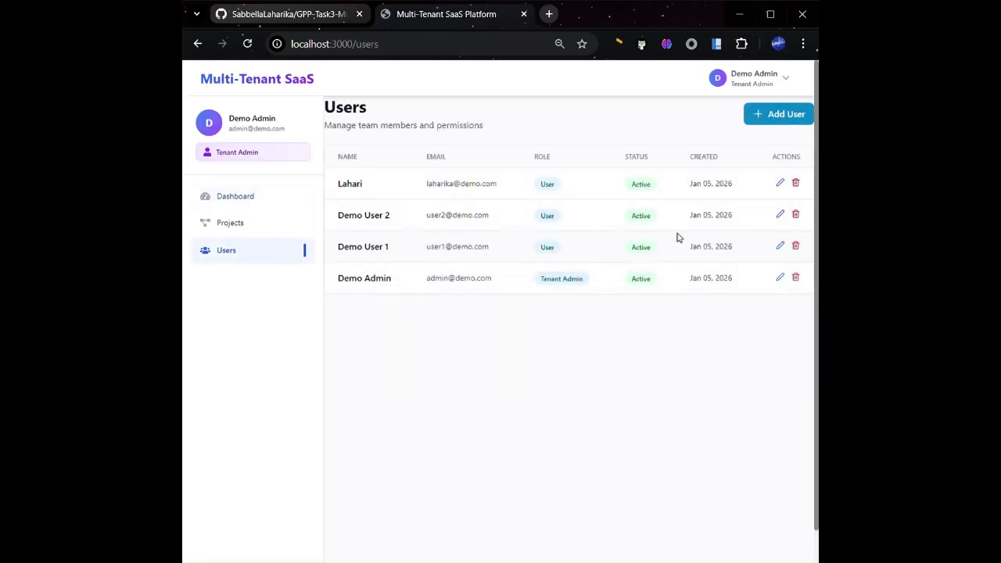
# Delete the first listed user and save Demo User 1 renamed to Demo User 10
pyautogui.click(795, 183)
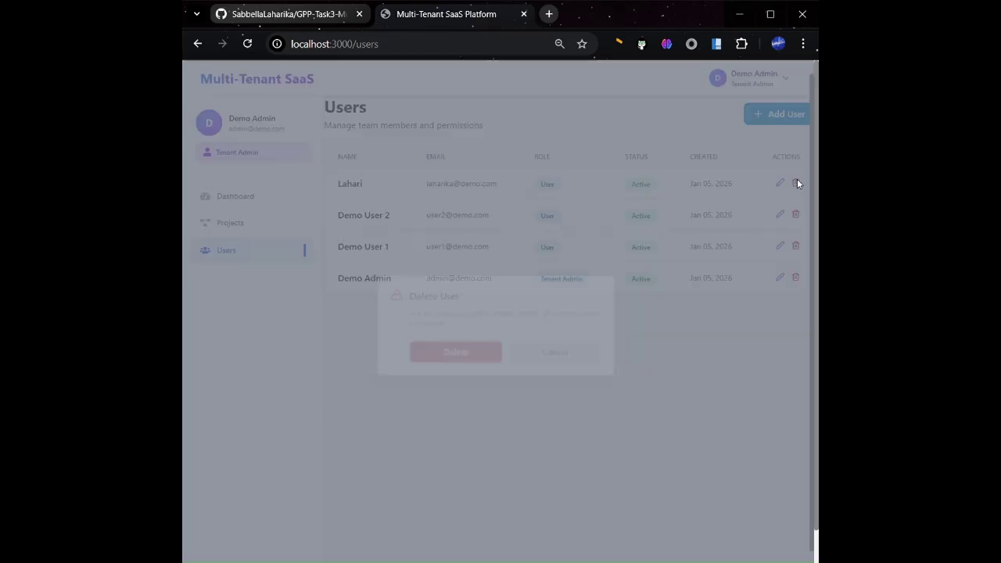
pyautogui.click(453, 353)
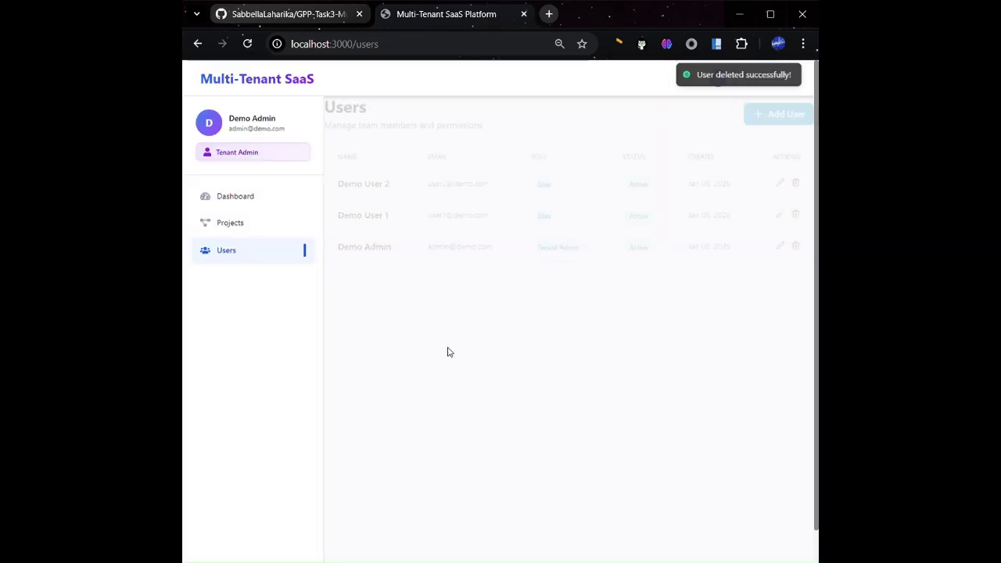
pyautogui.click(781, 215)
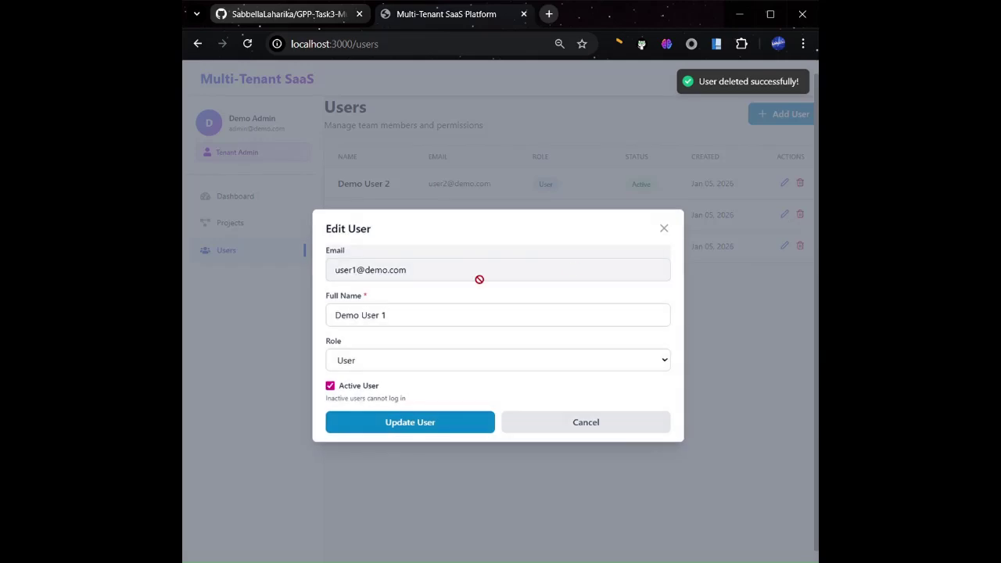
pyautogui.click(404, 312)
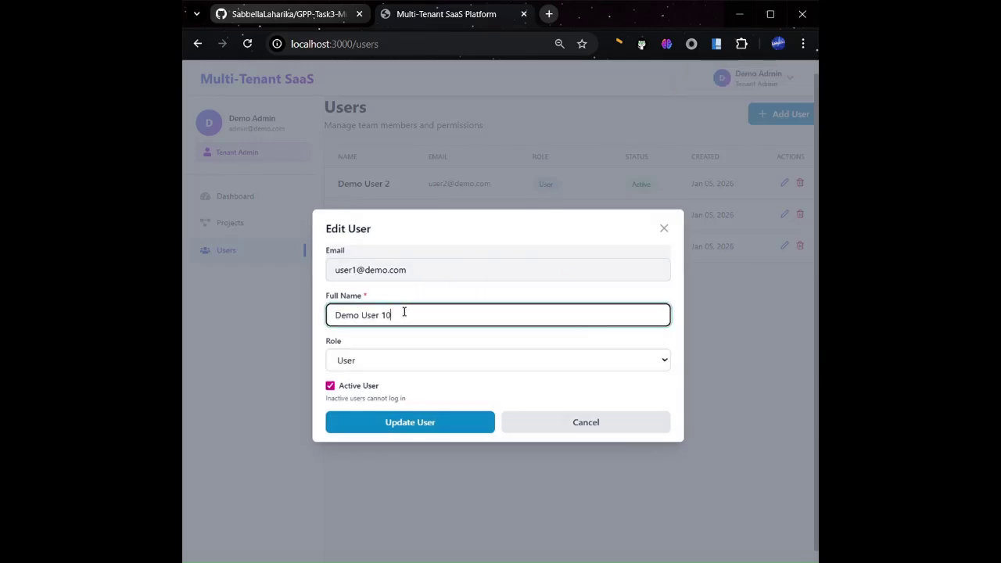
pyautogui.click(413, 425)
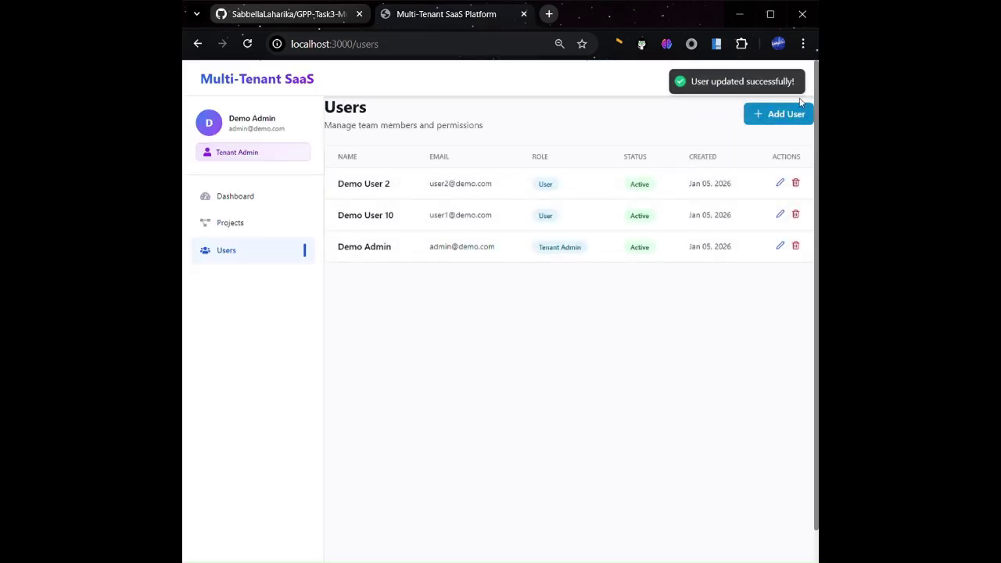
# Add a new User-role team member with their full name, e-mail and a password
pyautogui.click(778, 118)
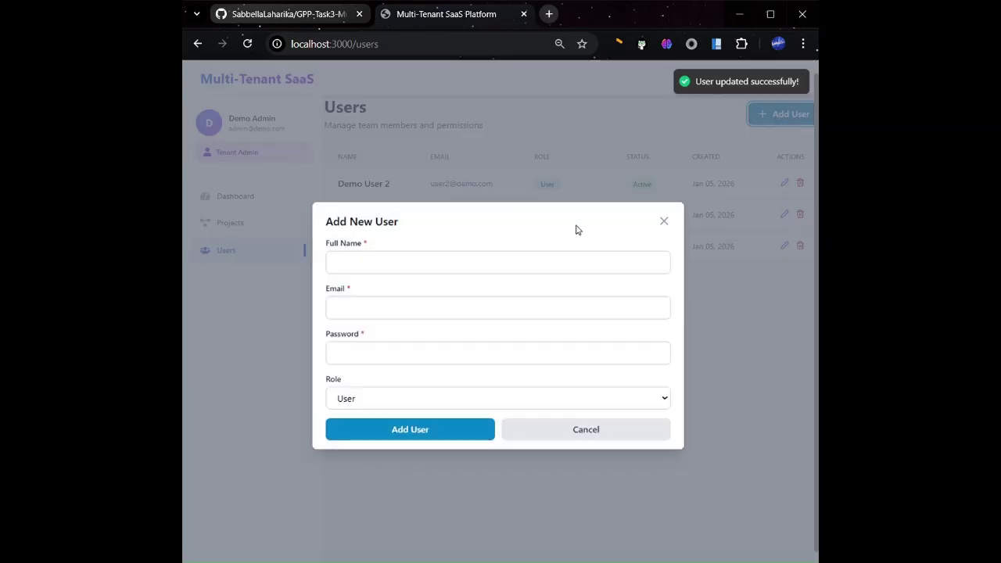
pyautogui.click(465, 266)
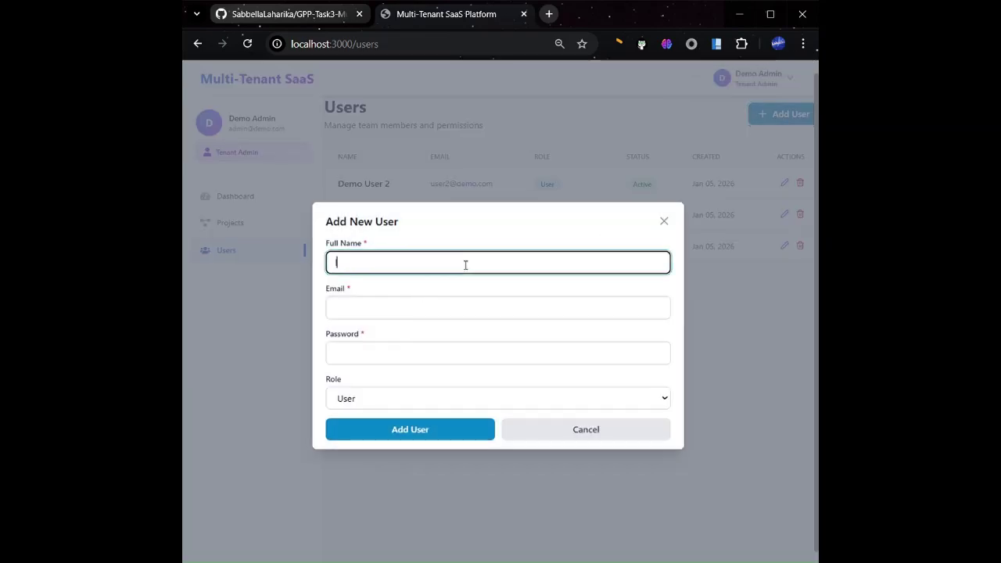
pyautogui.write('lahari')
pyautogui.click(410, 305)
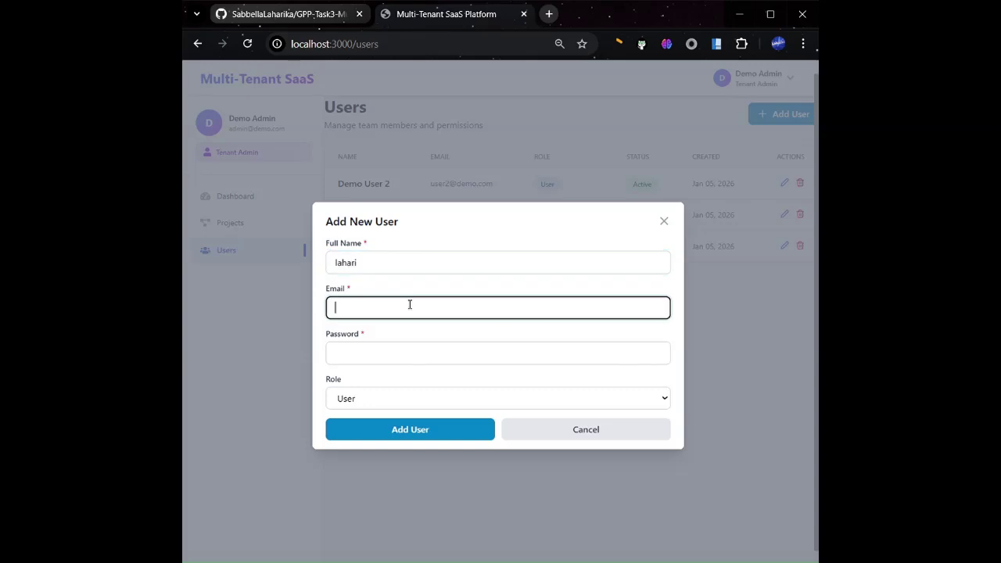
pyautogui.write('lahari')
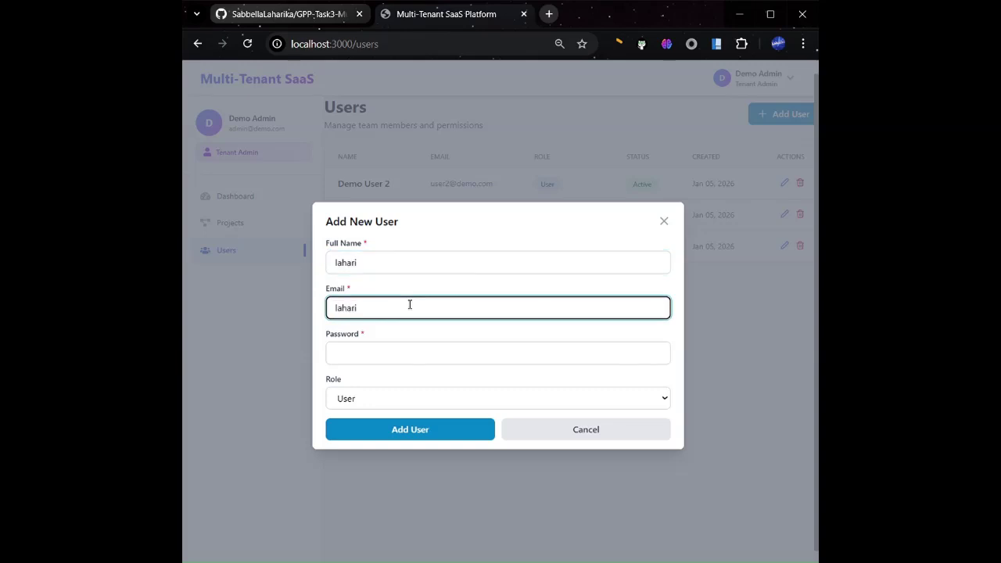
pyautogui.write('@demo.com')
pyautogui.click(365, 361)
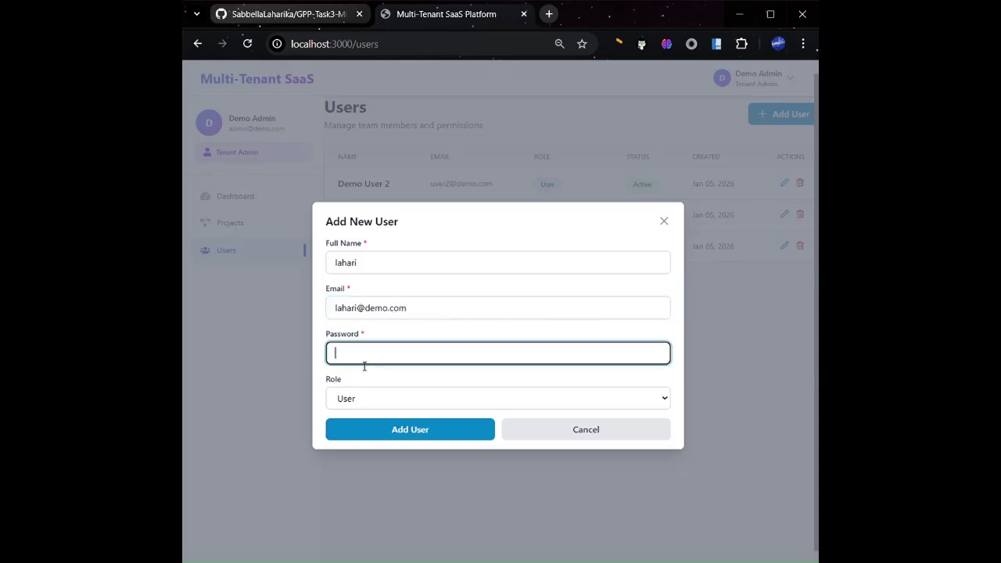
pyautogui.write('password')
pyautogui.click(422, 436)
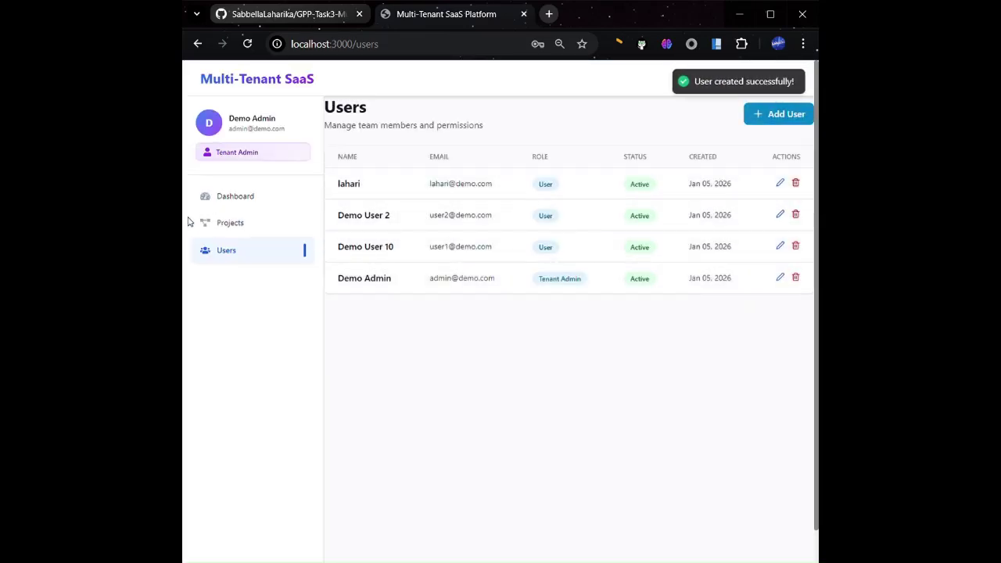
# In Mobile App Development, reassign Design Mobile App Interface to the newly added user
pyautogui.click(245, 229)
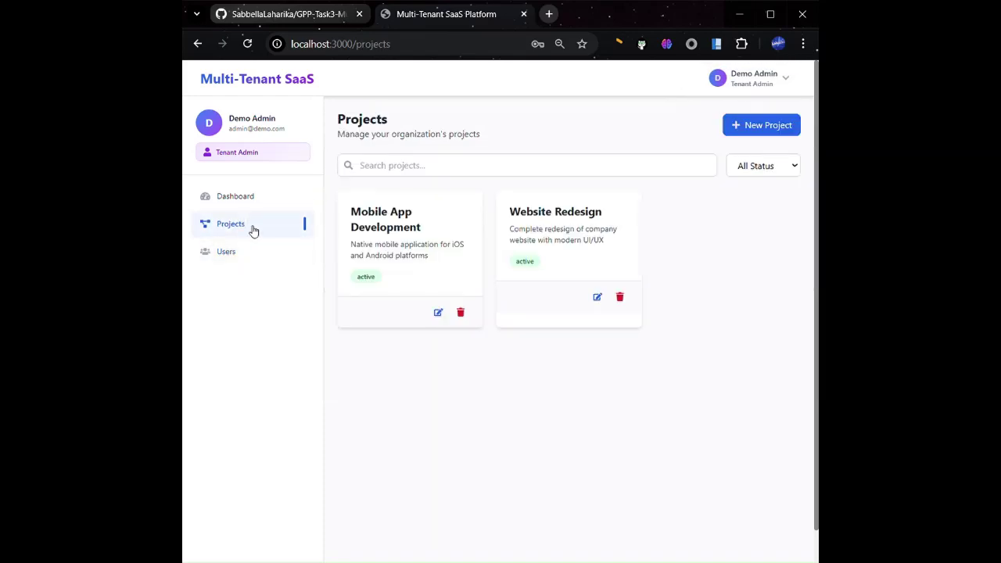
pyautogui.click(775, 125)
pyautogui.click(604, 201)
pyautogui.click(380, 226)
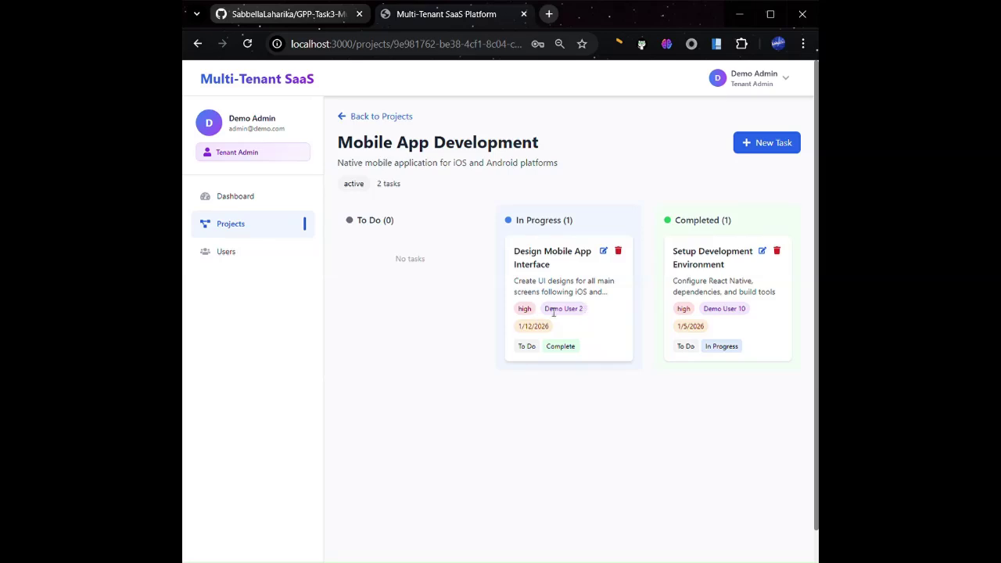
pyautogui.click(603, 250)
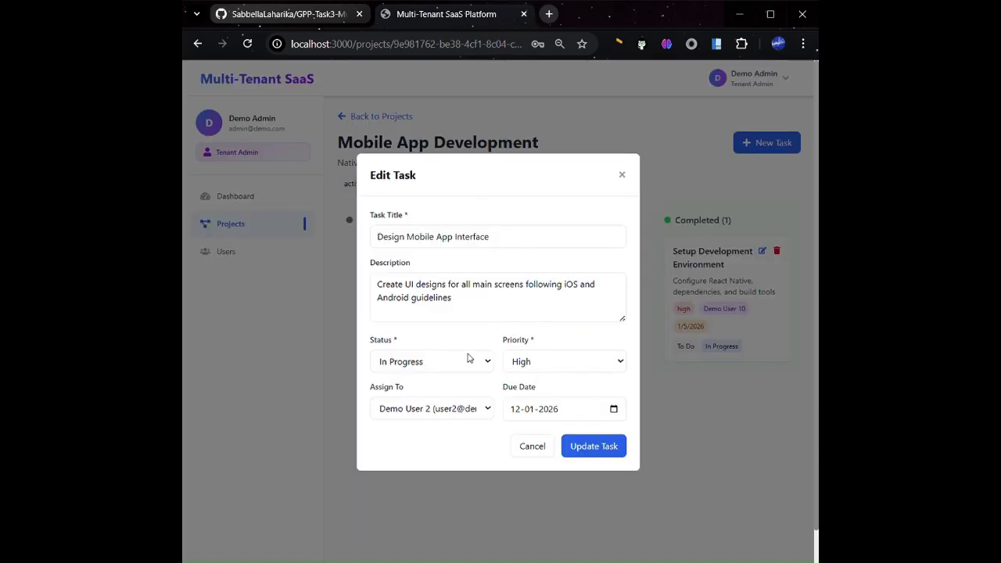
pyautogui.click(432, 412)
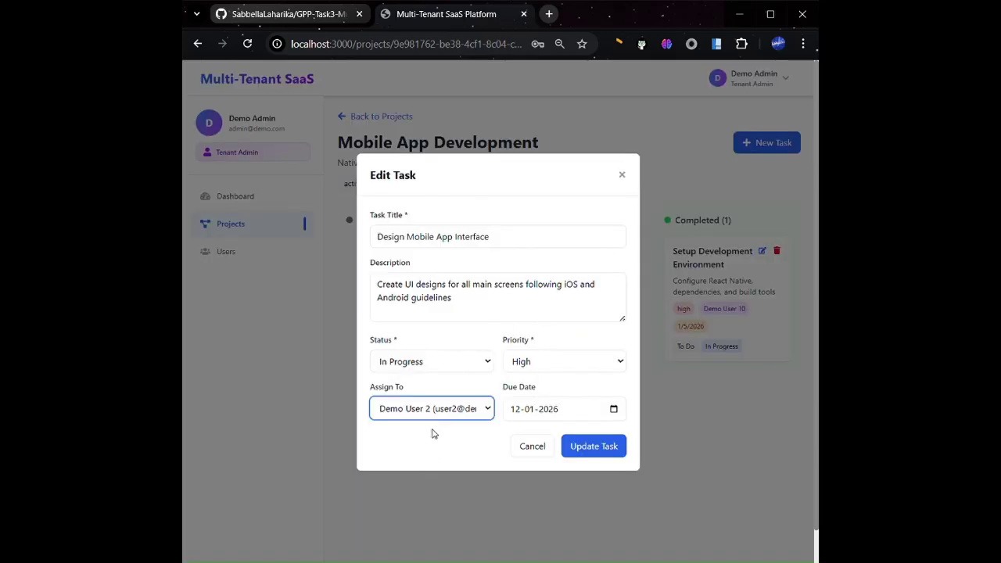
pyautogui.click(440, 466)
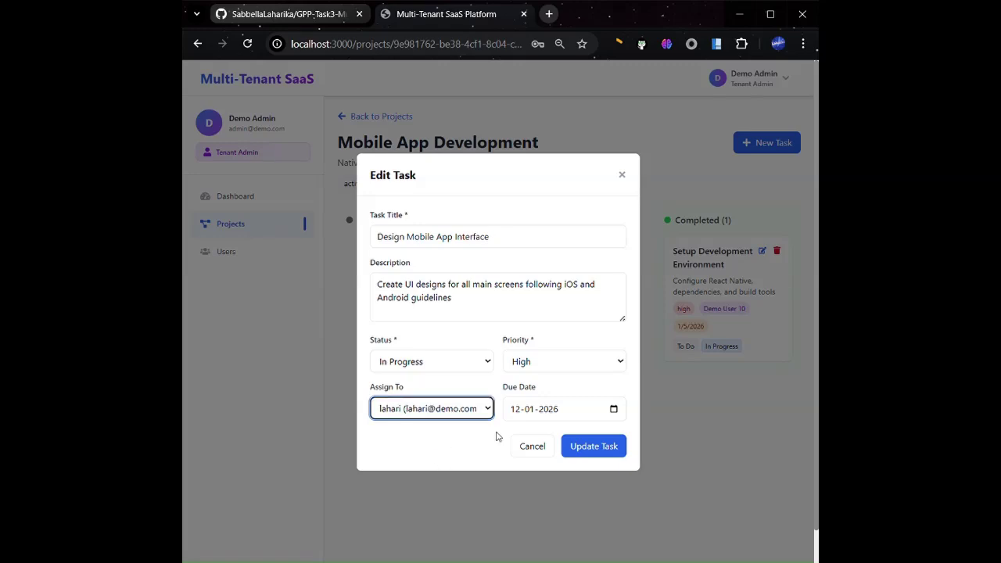
pyautogui.click(615, 446)
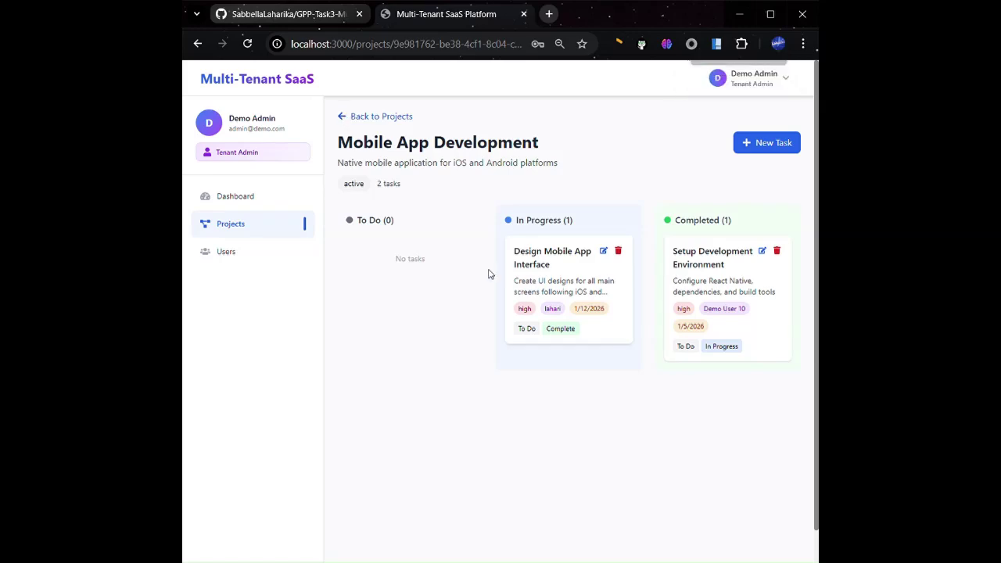
# Move Design Mobile App Interface to To Do and Setup Development Environment to In Progress
pyautogui.click(527, 329)
pyautogui.click(721, 346)
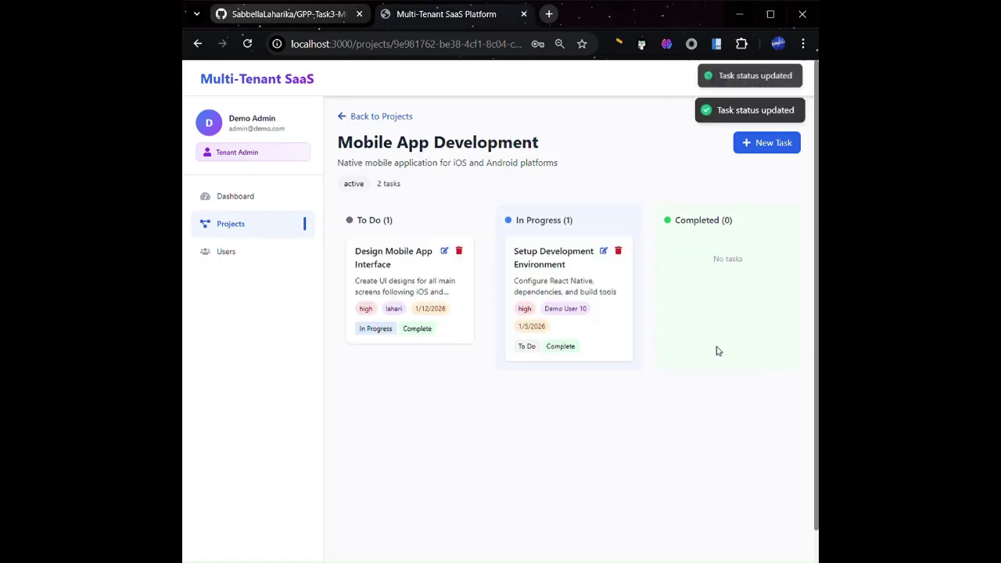
pyautogui.click(359, 118)
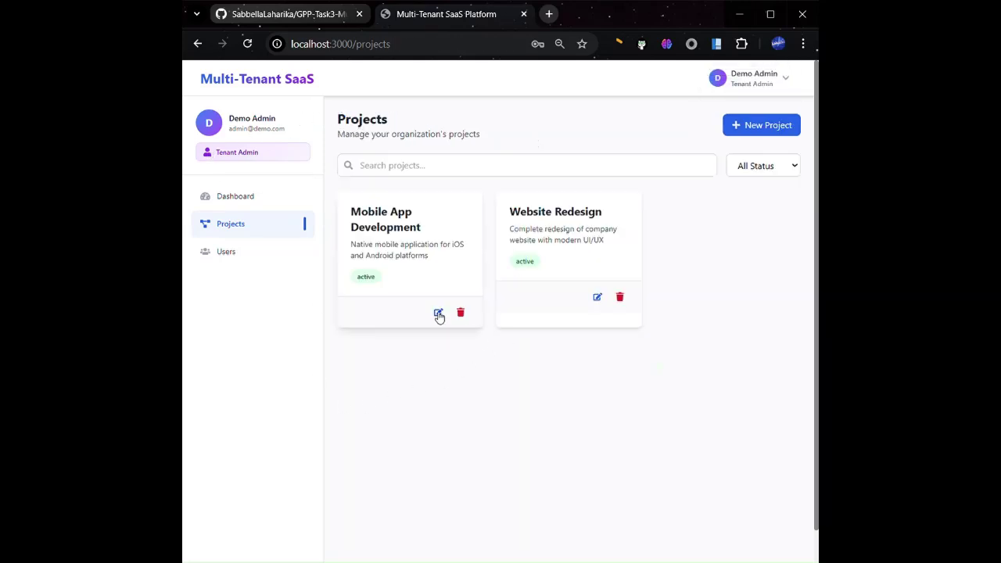
# Set Mobile App Development's project status to Completed and save it
pyautogui.click(439, 313)
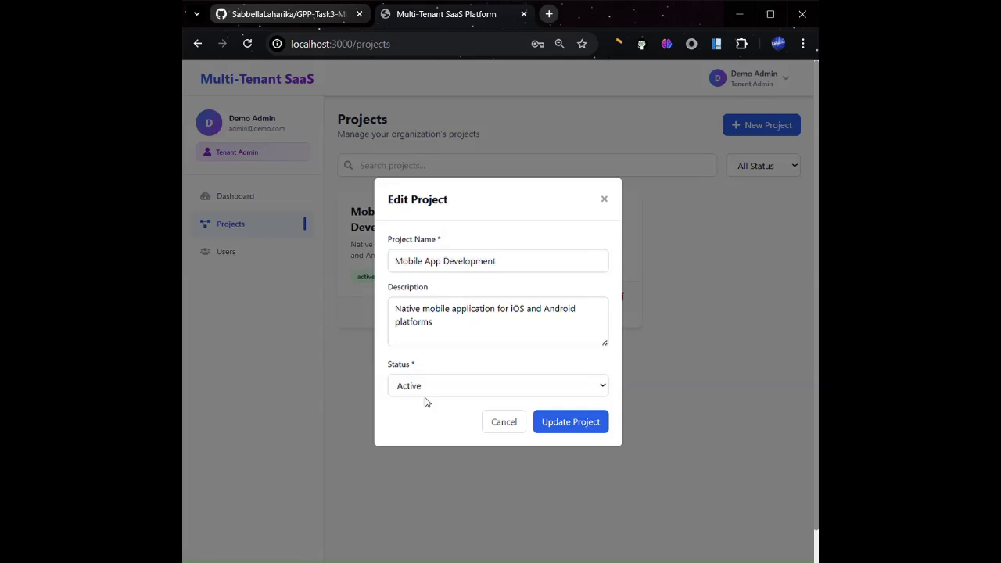
pyautogui.click(454, 386)
pyautogui.click(434, 431)
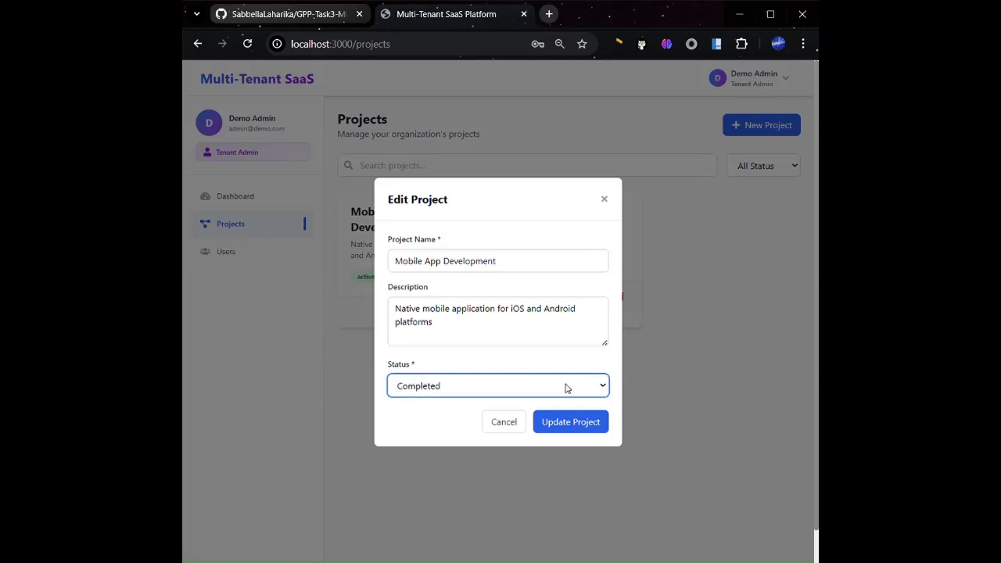
pyautogui.click(576, 427)
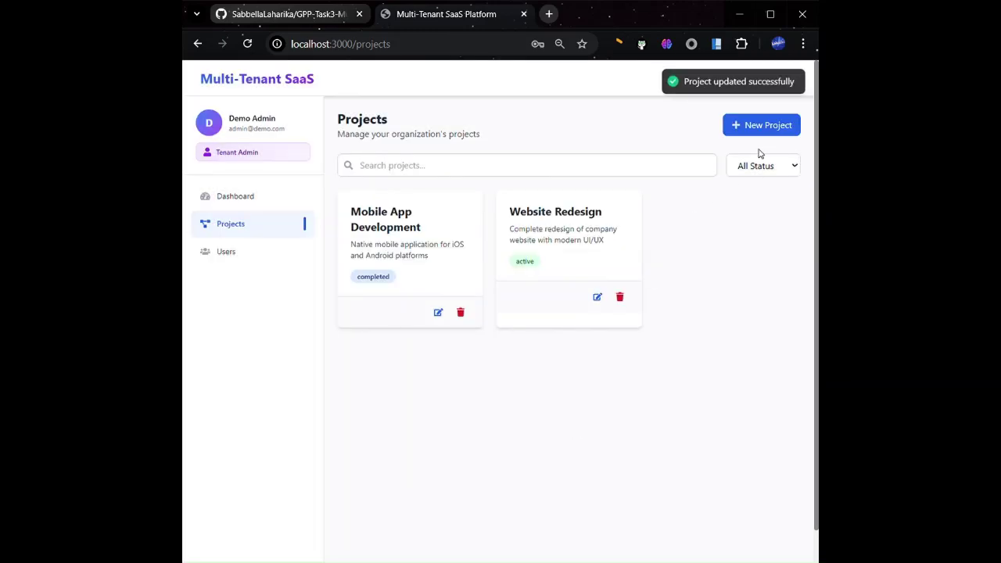
pyautogui.click(750, 171)
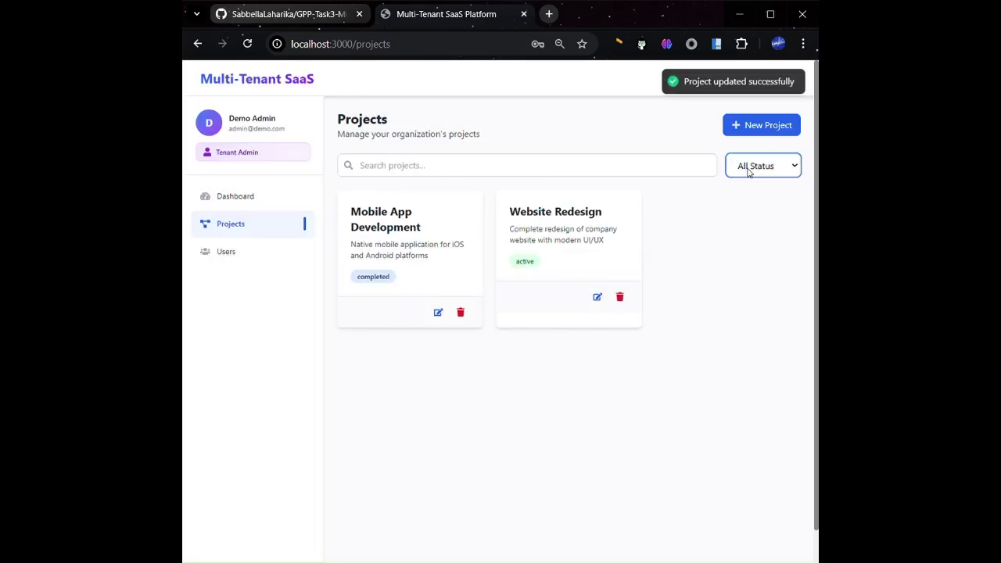
# Switch the project status filter through Completed and Archived, ending on Active
pyautogui.click(761, 221)
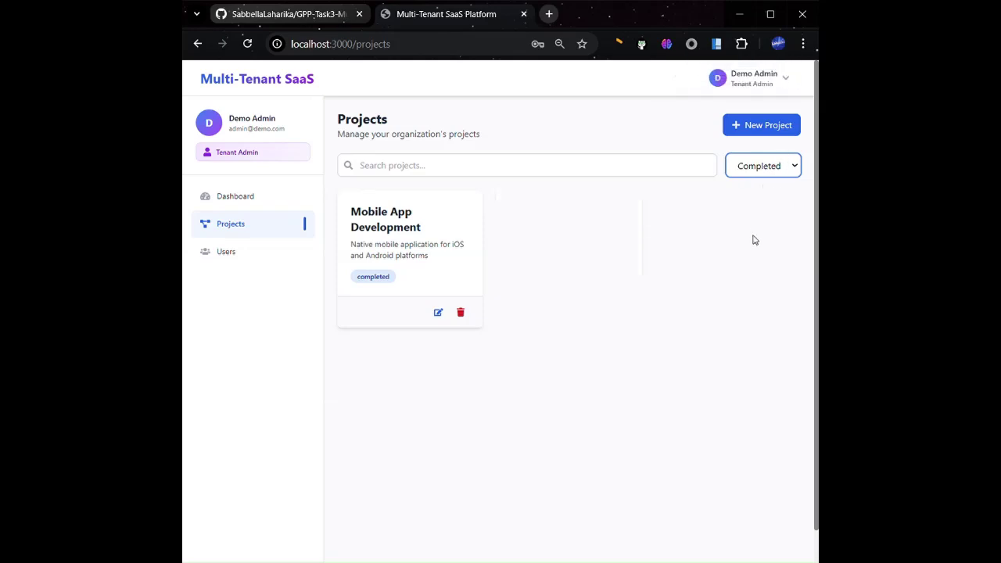
pyautogui.press('Down')
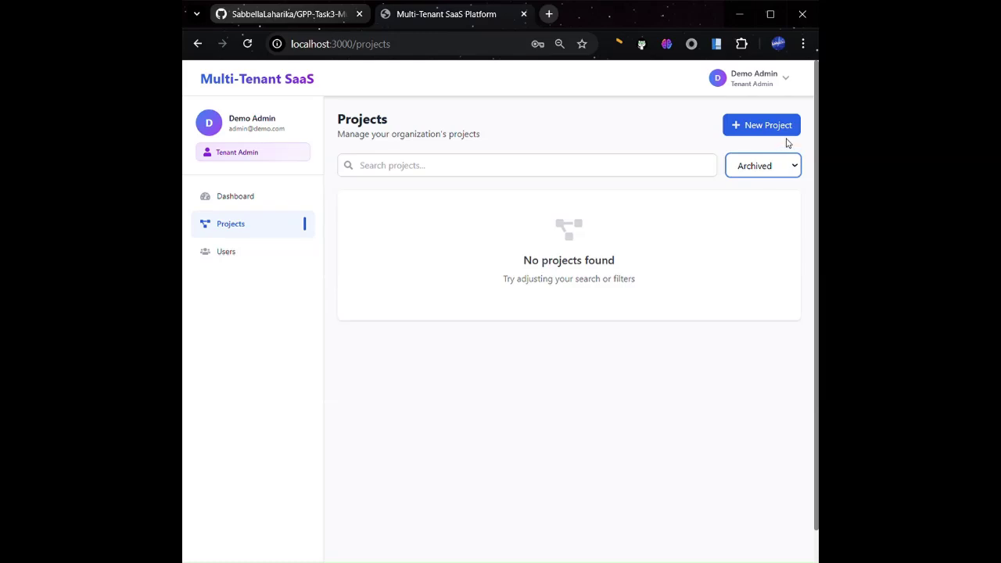
pyautogui.press('Up')
pyautogui.press('Up')
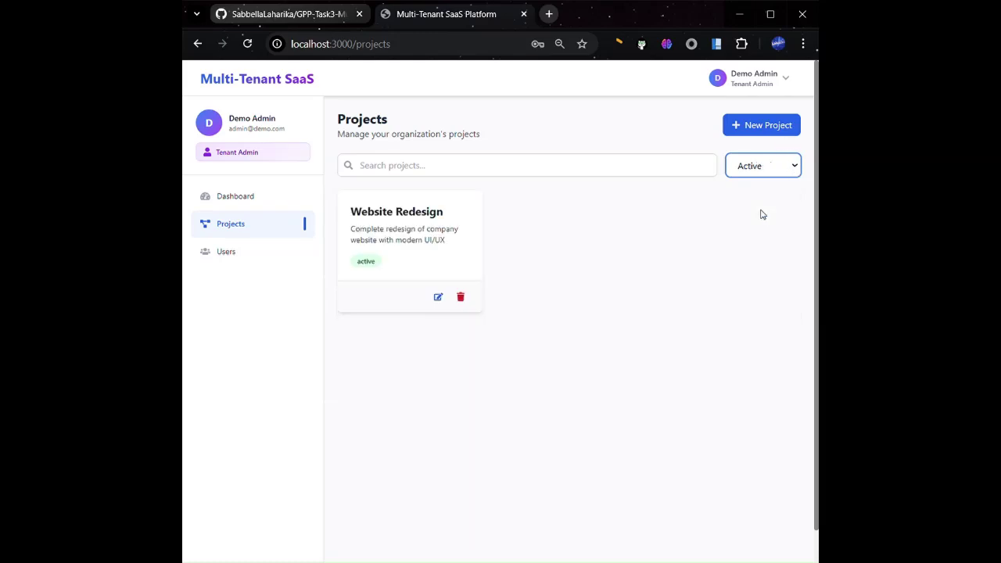
pyautogui.click(775, 70)
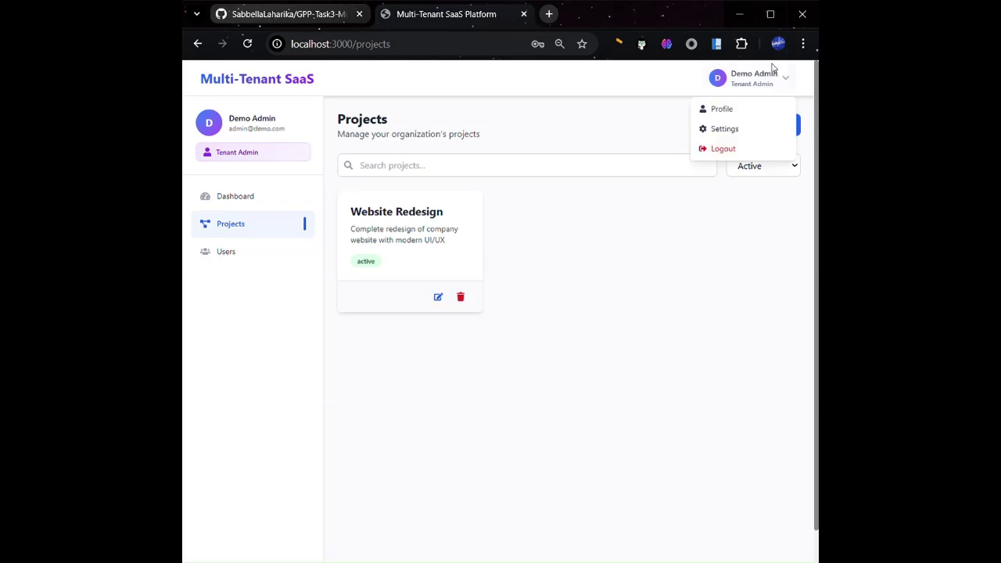
# Log out the tenant admin and enter the super admin's email and password
pyautogui.click(736, 149)
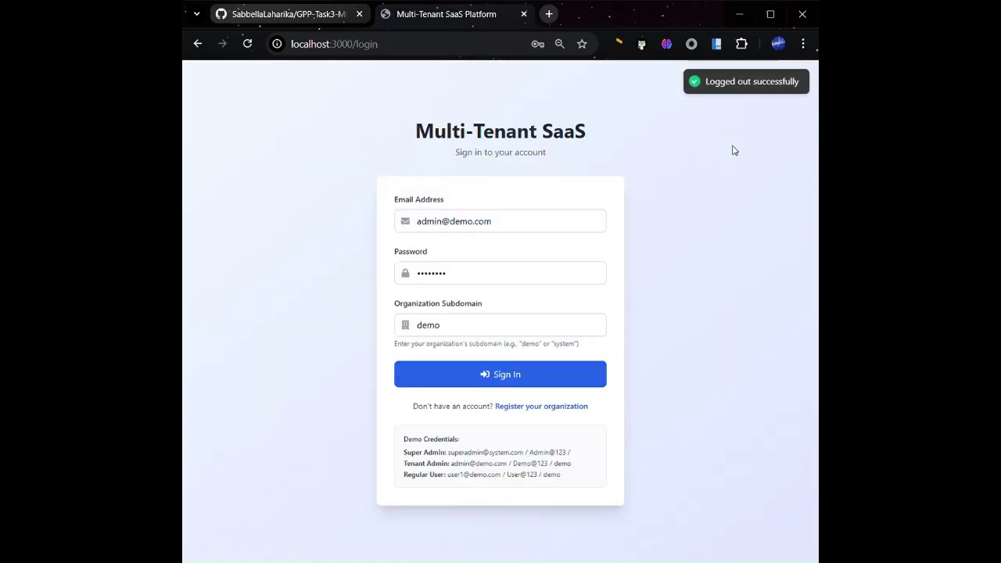
pyautogui.click(423, 227)
pyautogui.write('super')
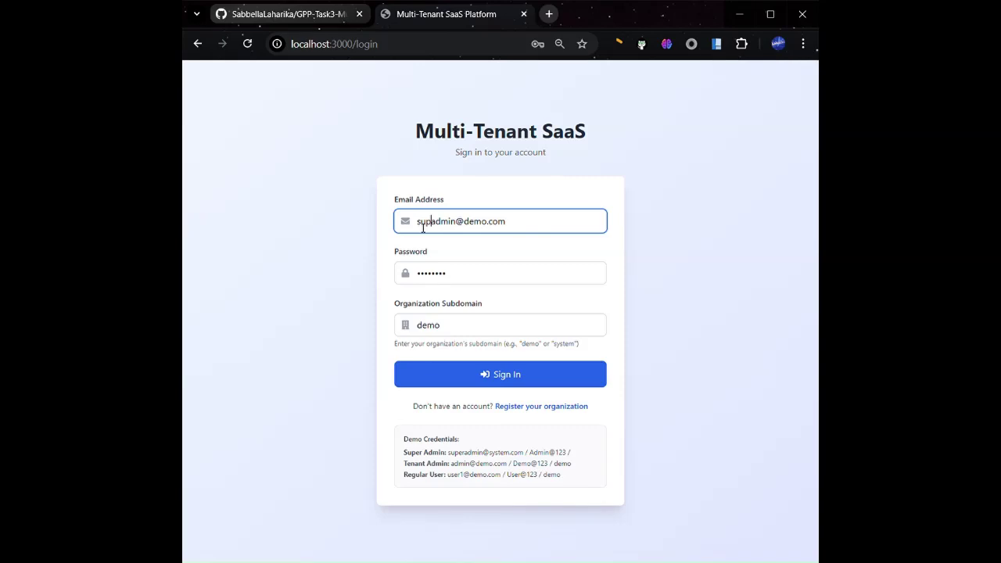
pyautogui.doubleClick(481, 227)
pyautogui.write('system')
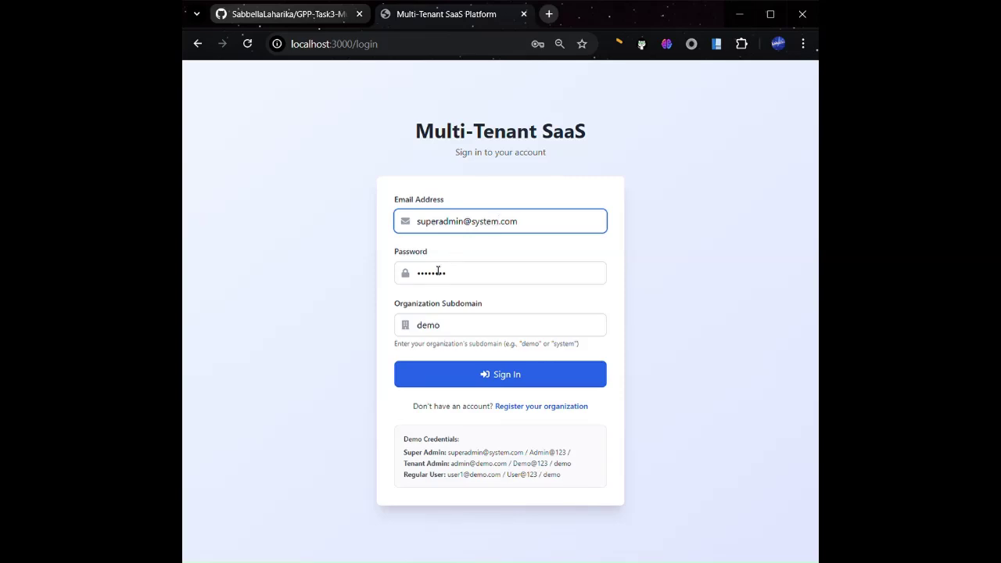
pyautogui.moveTo(438, 279); pyautogui.dragTo(408, 277)
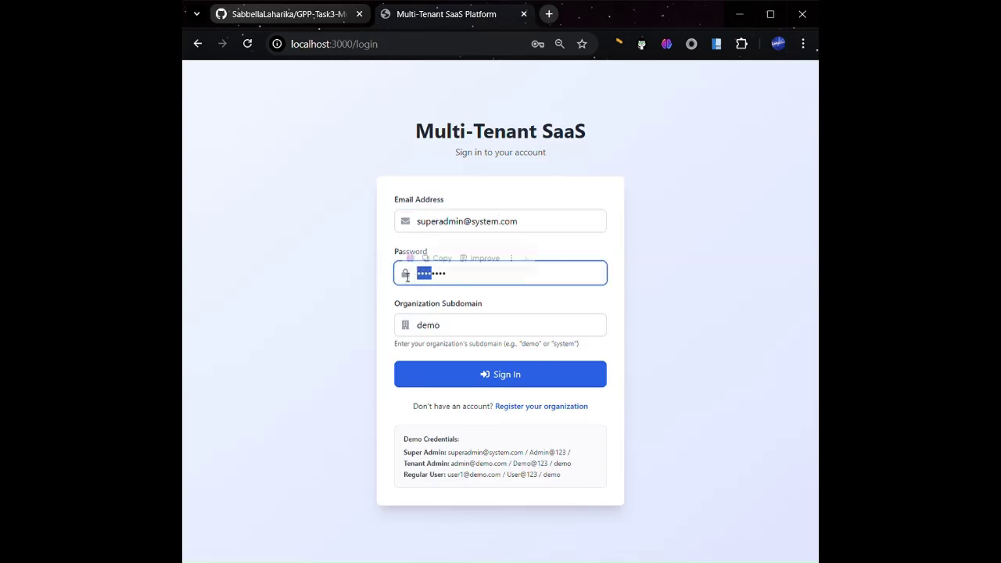
pyautogui.write('Adm')
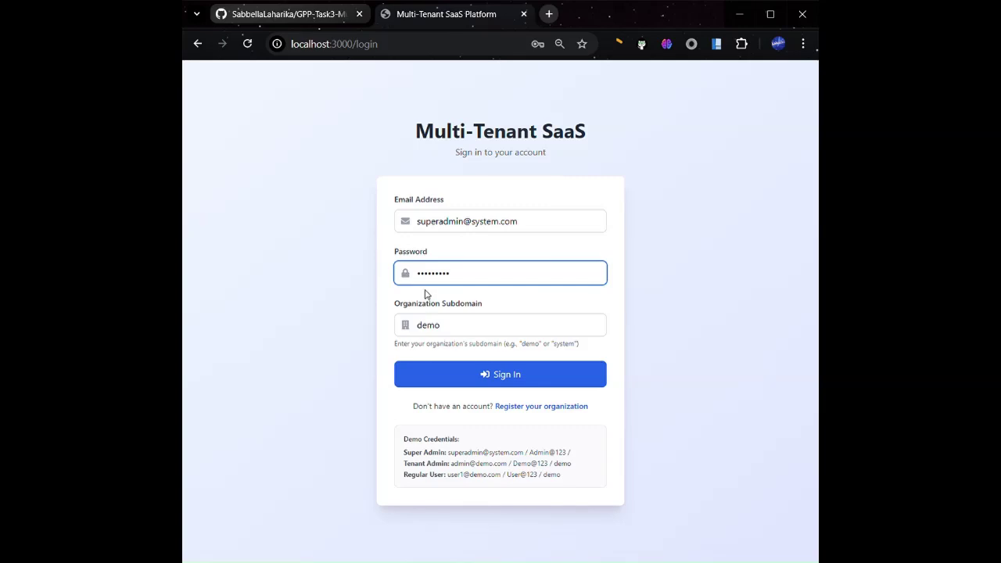
# Clear the organization subdomain and sign in as the super admin
pyautogui.click(455, 319)
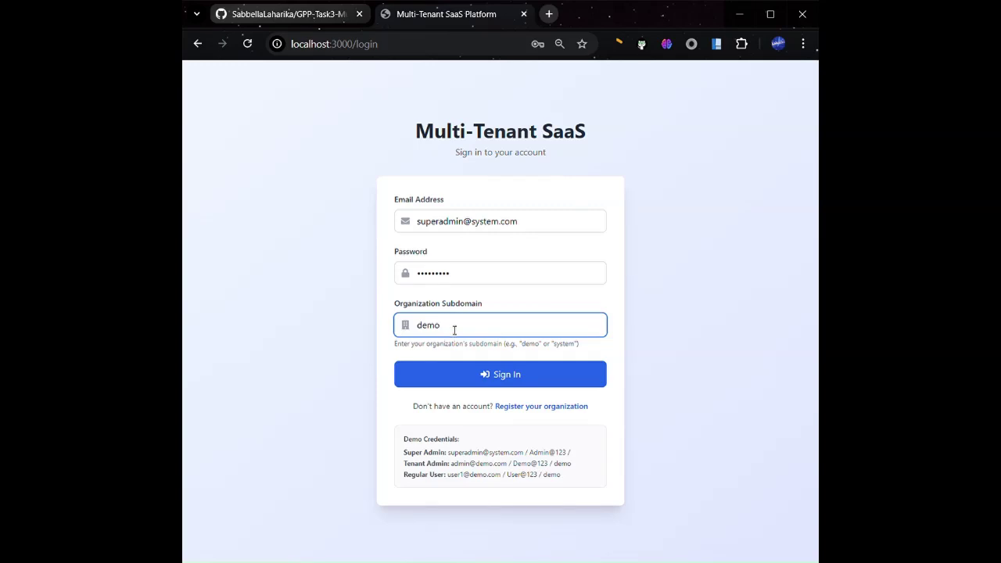
pyautogui.moveTo(453, 330); pyautogui.dragTo(351, 333)
pyautogui.press('BackSpace')
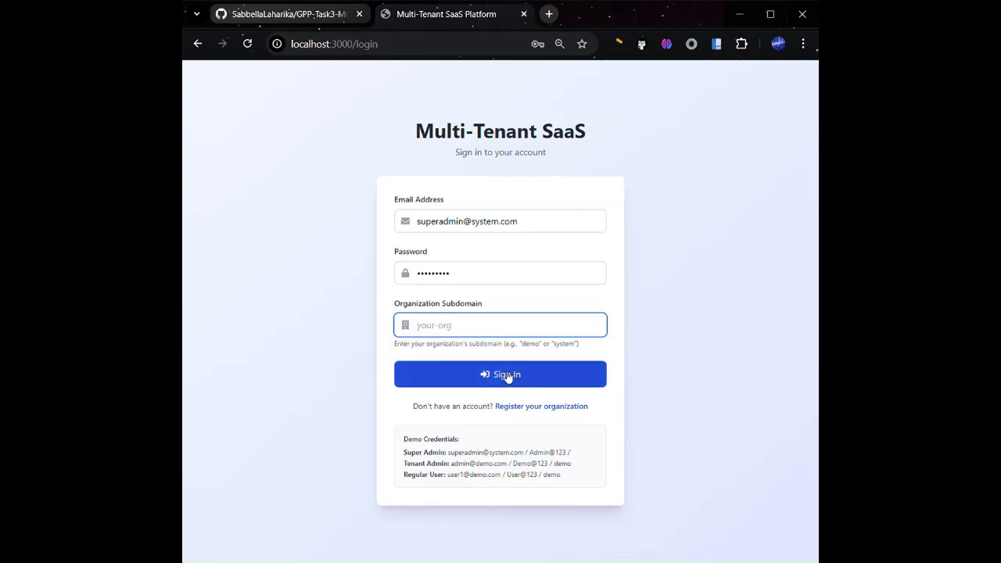
pyautogui.click(507, 375)
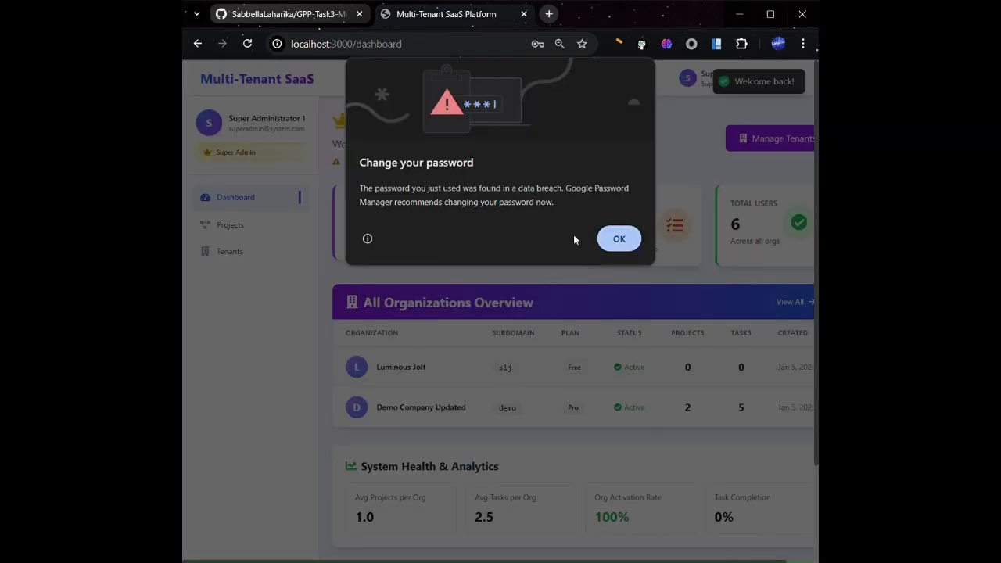
# Dismiss the password warning, scan the dashboard's overview and health figures, then open Tenants
pyautogui.click(616, 239)
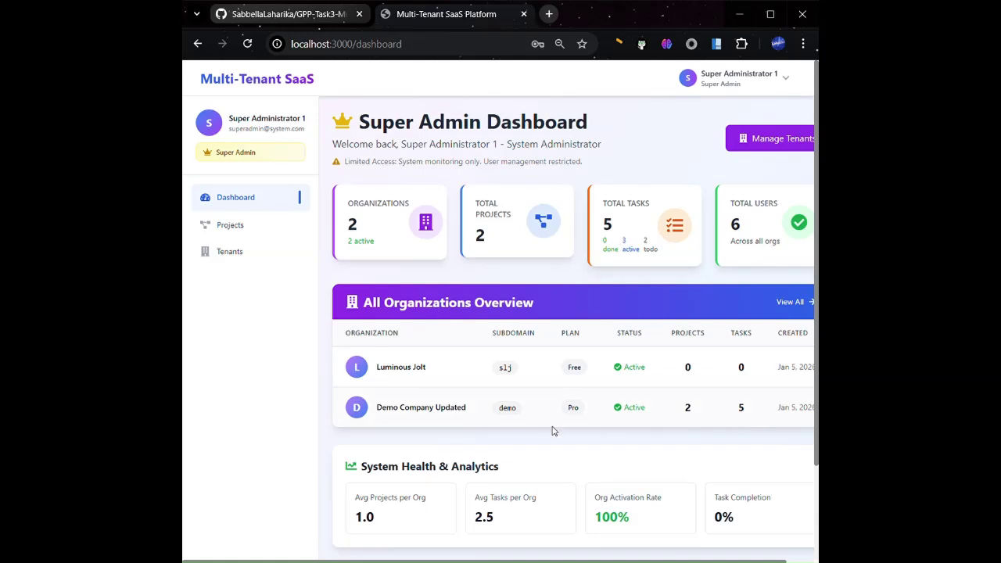
pyautogui.hscroll(1, 552, 430)
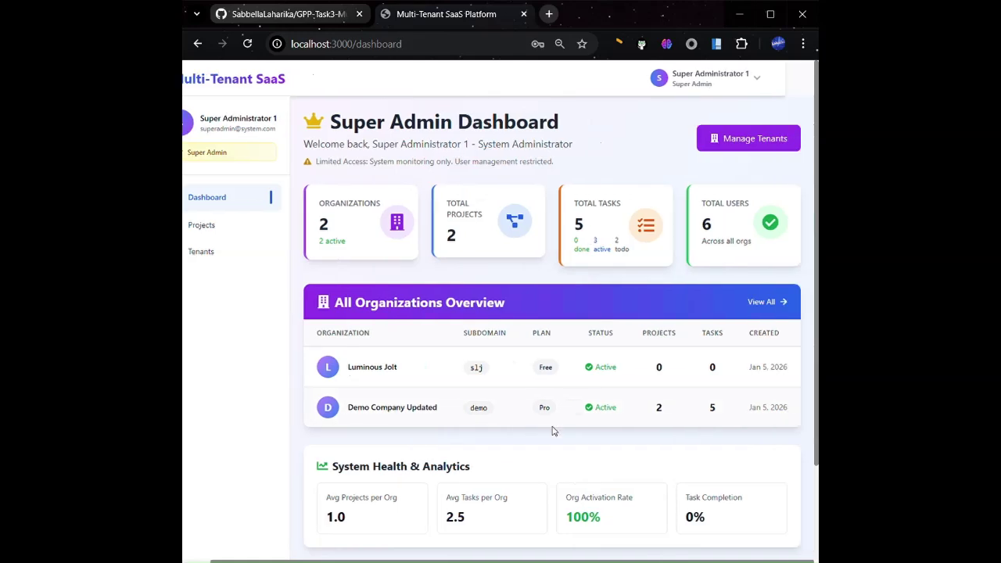
pyautogui.hscroll(-1, 552, 430)
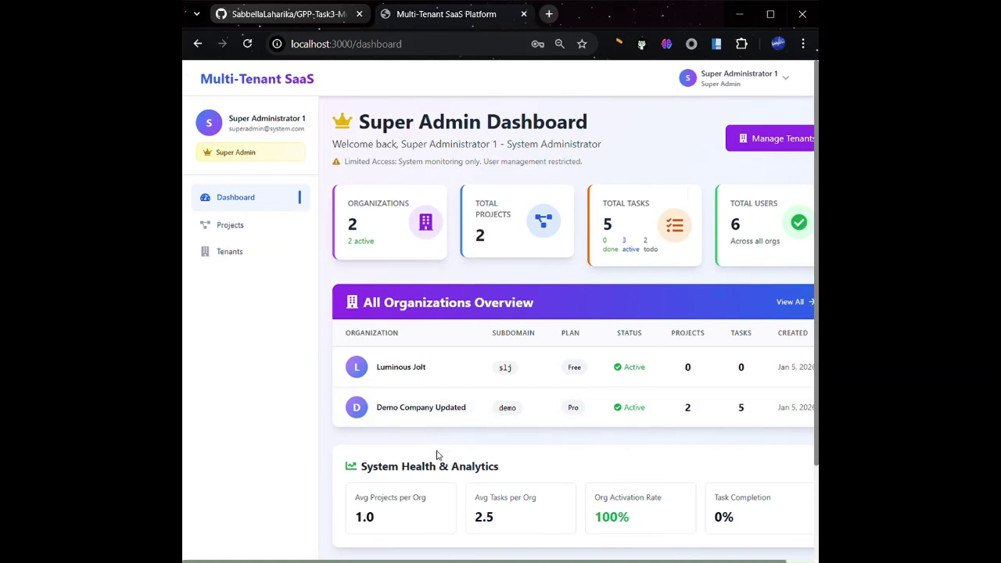
pyautogui.scroll(-2, 429, 333)
pyautogui.hscroll(1, 429, 332)
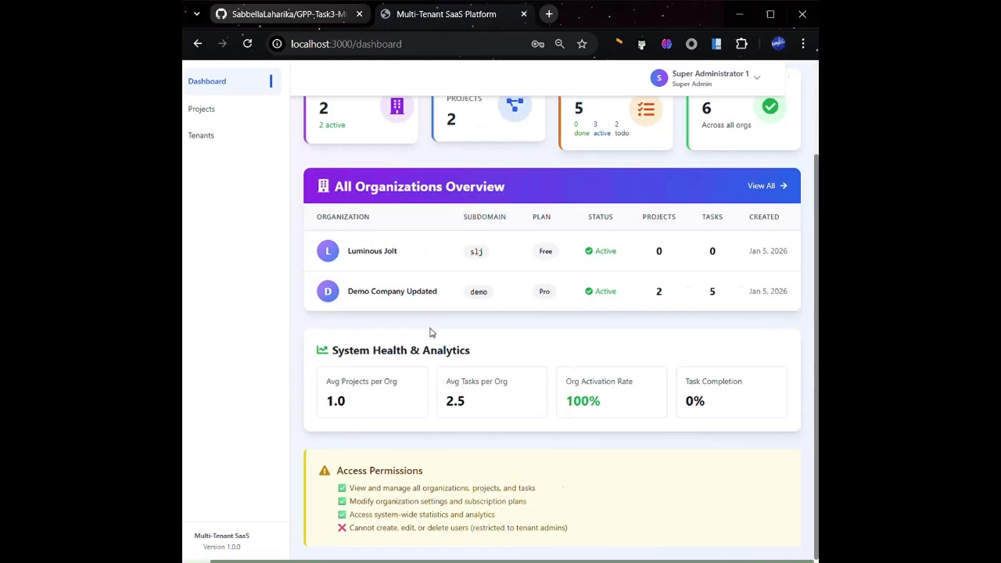
pyautogui.scroll(2, 429, 332)
pyautogui.hscroll(-1, 429, 333)
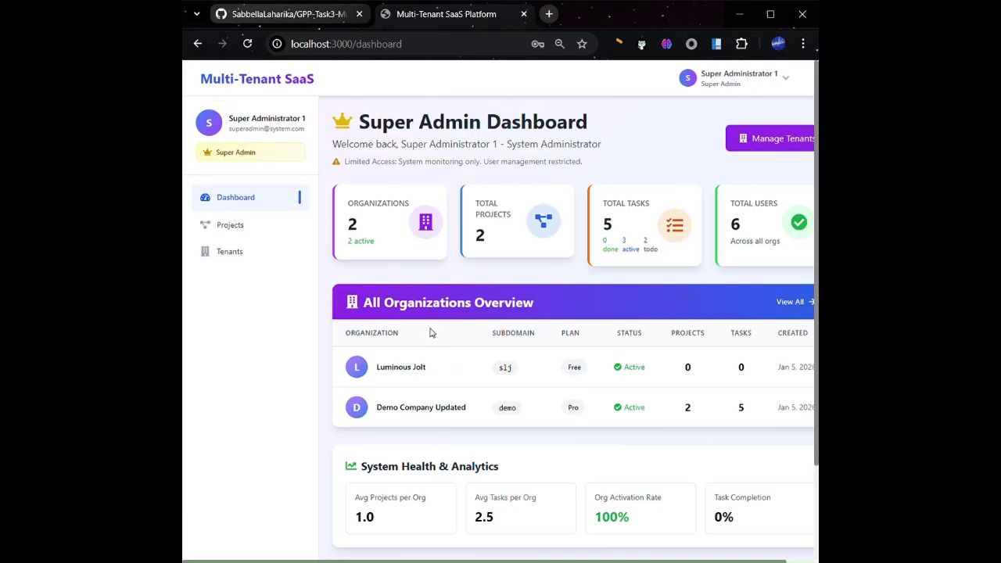
pyautogui.hscroll(1, 611, 405)
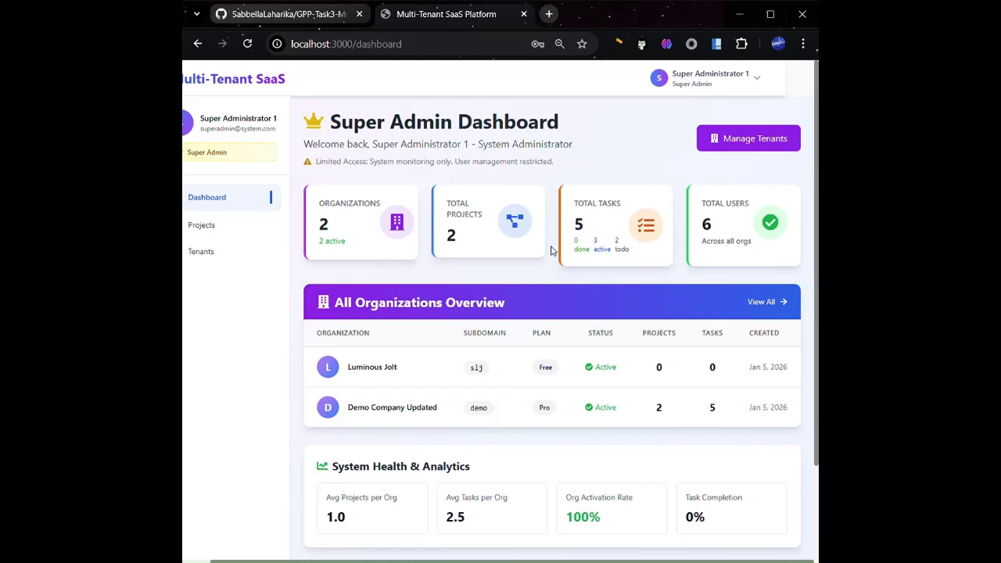
pyautogui.scroll(-2, 585, 346)
pyautogui.scroll(1, 585, 349)
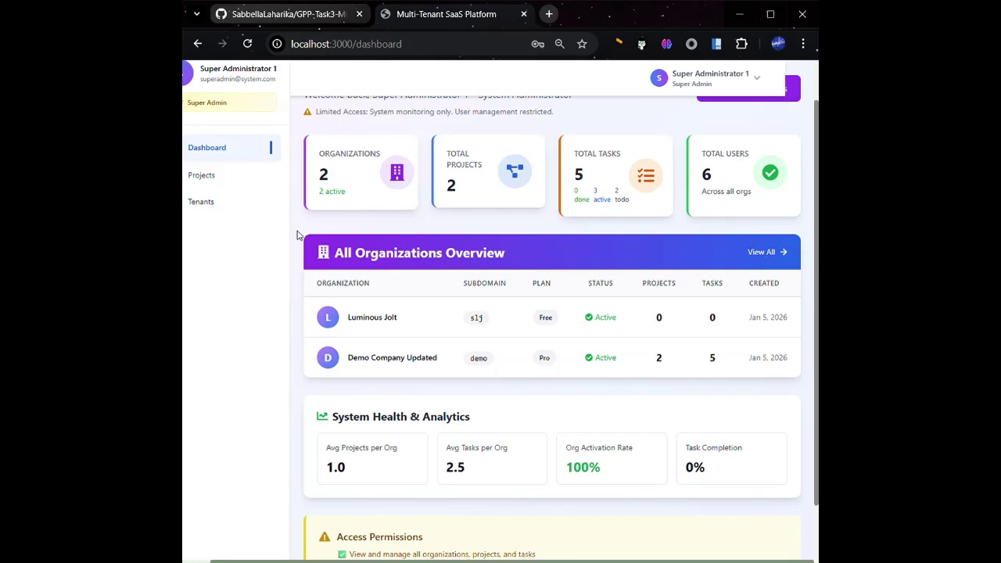
pyautogui.click(209, 205)
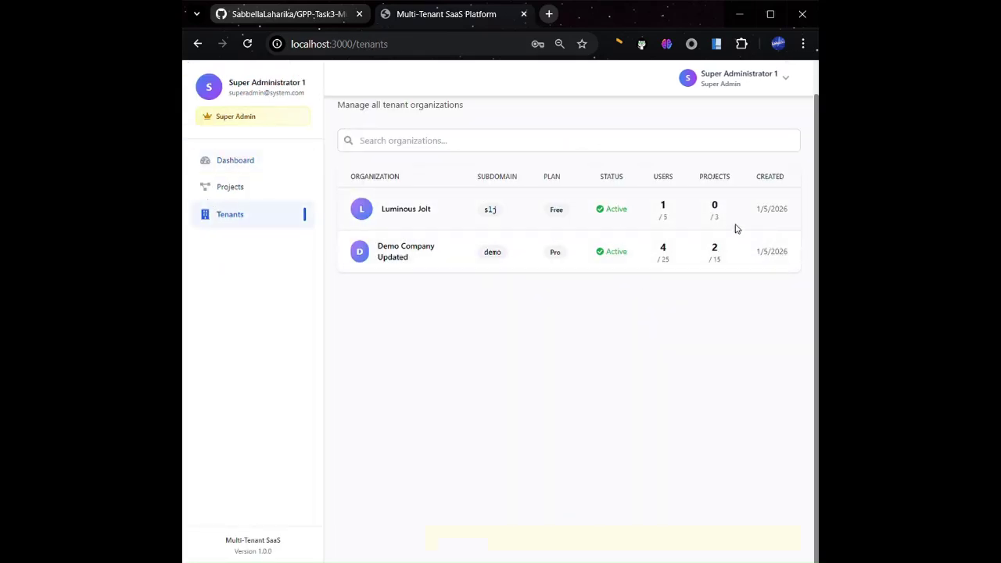
# View the Mobile App Development task board from Projects, then return to all projects
pyautogui.scroll(1, 469, 259)
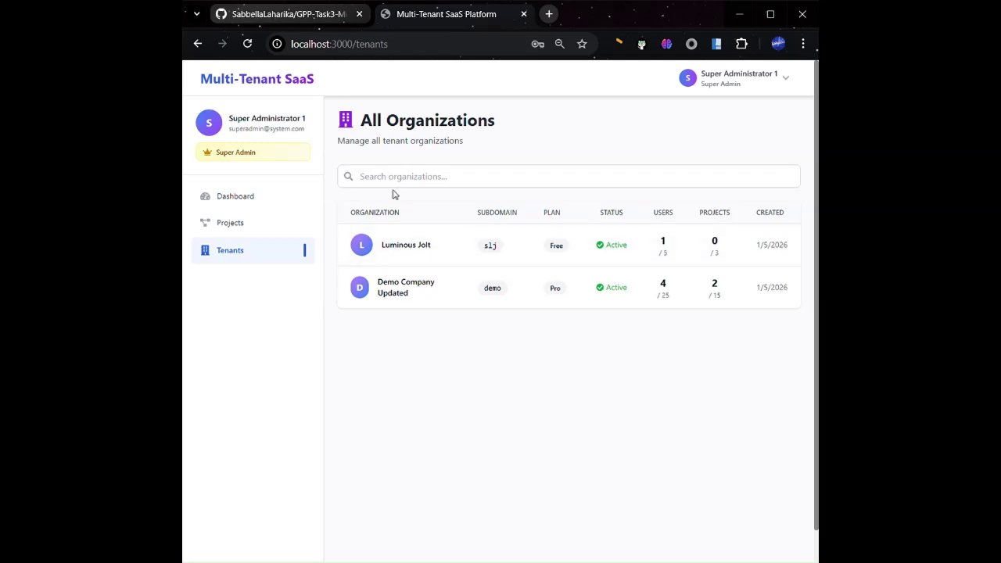
pyautogui.click(232, 224)
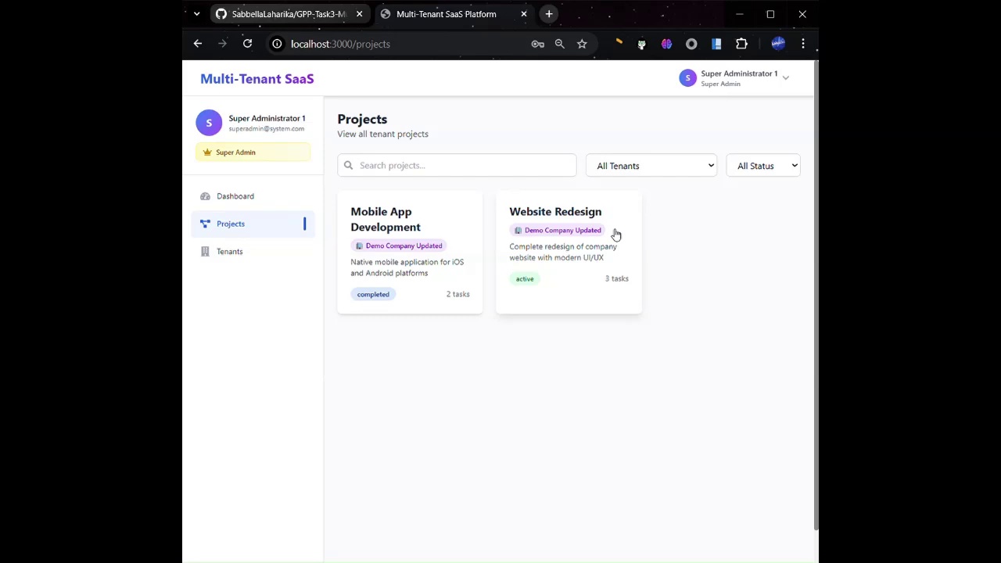
pyautogui.click(378, 219)
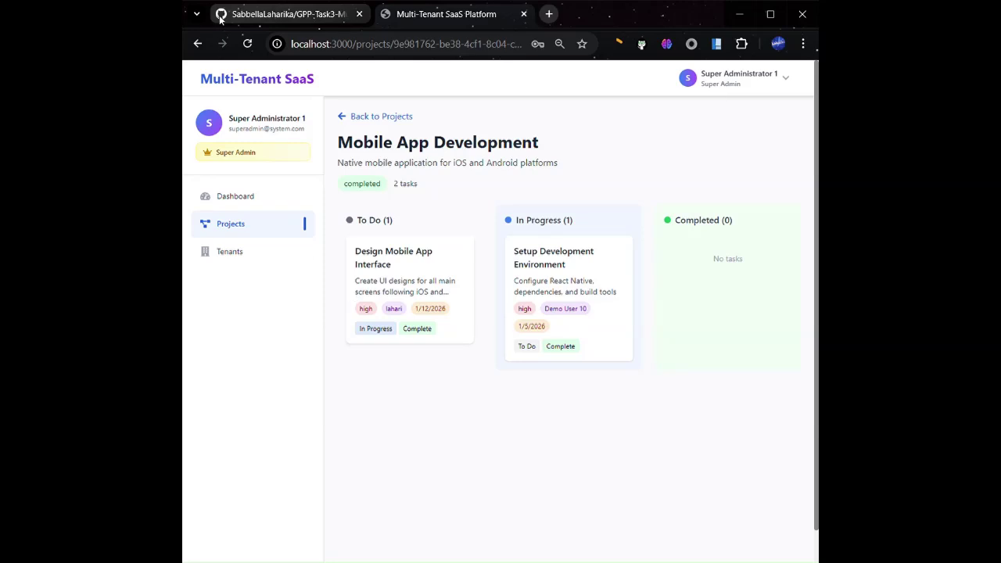
pyautogui.click(345, 119)
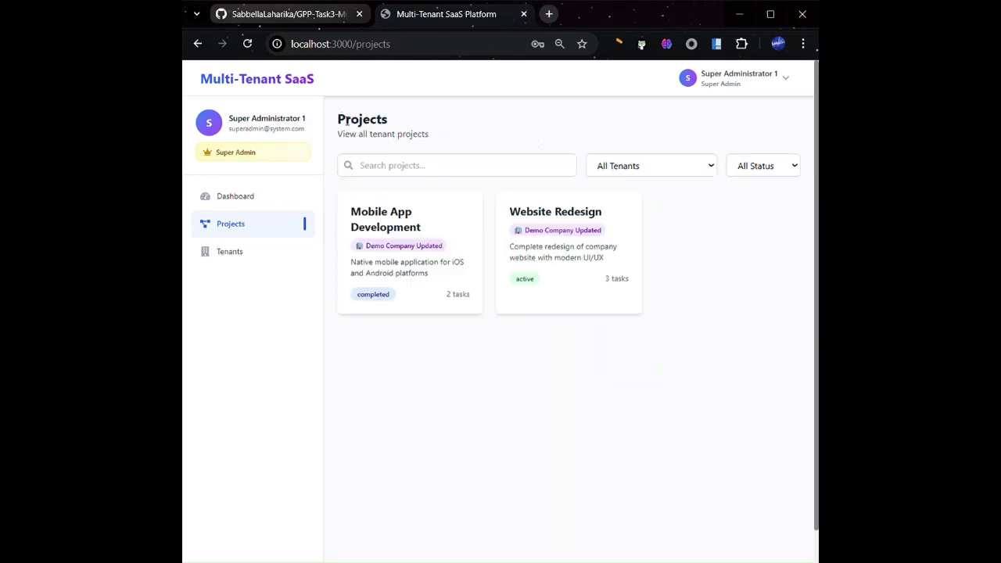
# Switch the tenant filter to Luminous Jolt, then to Demo Company Updated
pyautogui.click(710, 165)
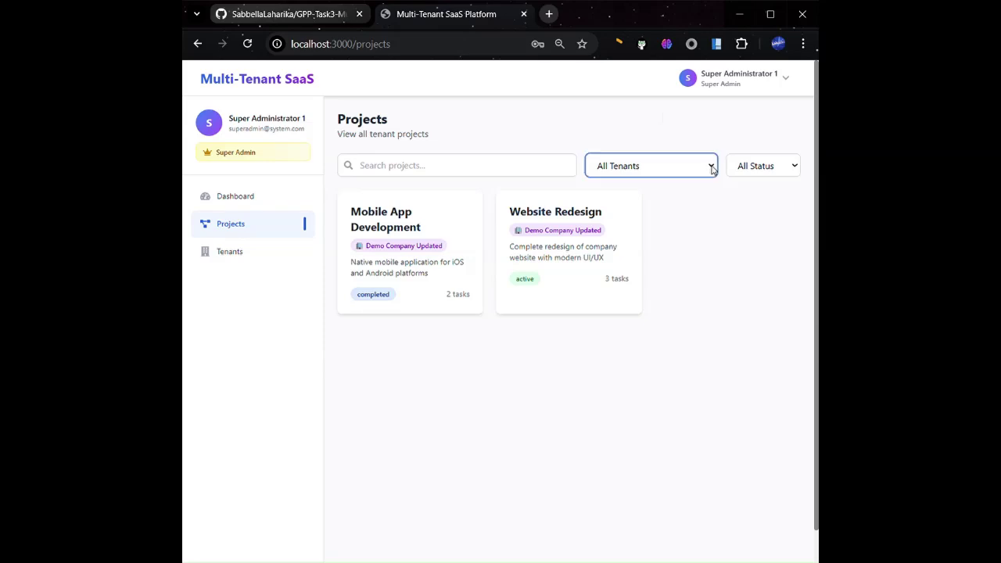
pyautogui.click(653, 208)
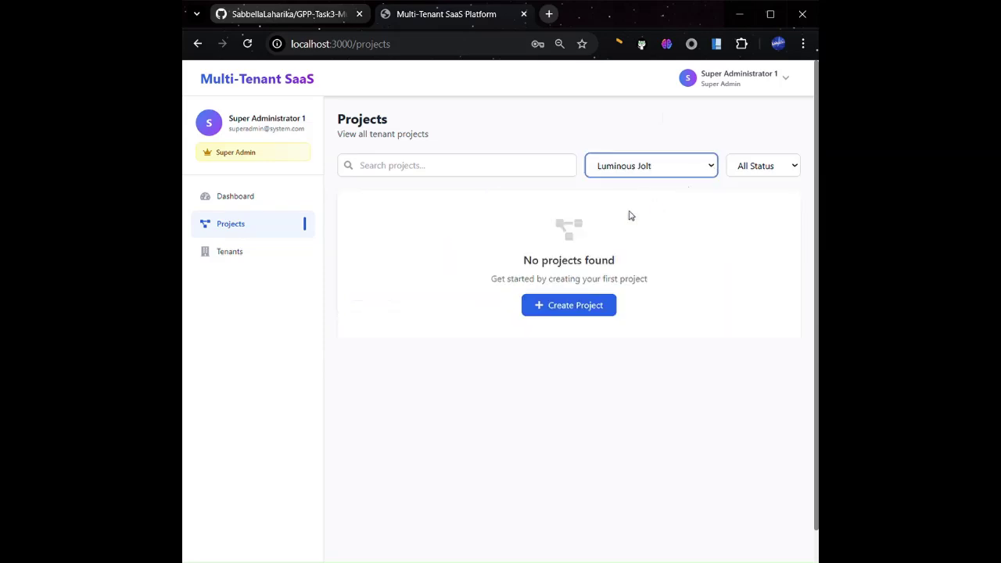
pyautogui.click(682, 181)
pyautogui.click(692, 167)
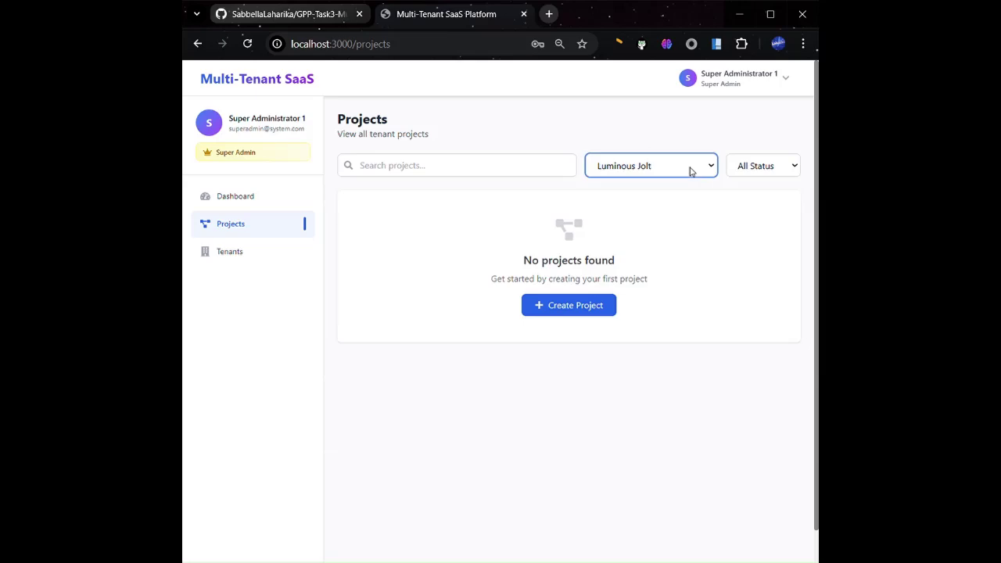
pyautogui.click(659, 223)
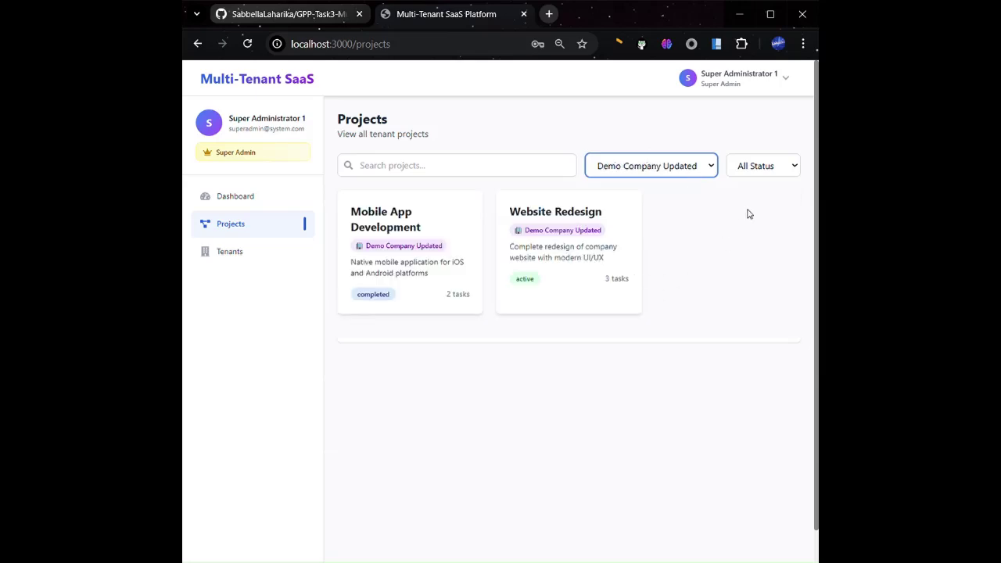
# Filter to Completed status, leaving only Mobile App Development, and open the account menu
pyautogui.click(768, 165)
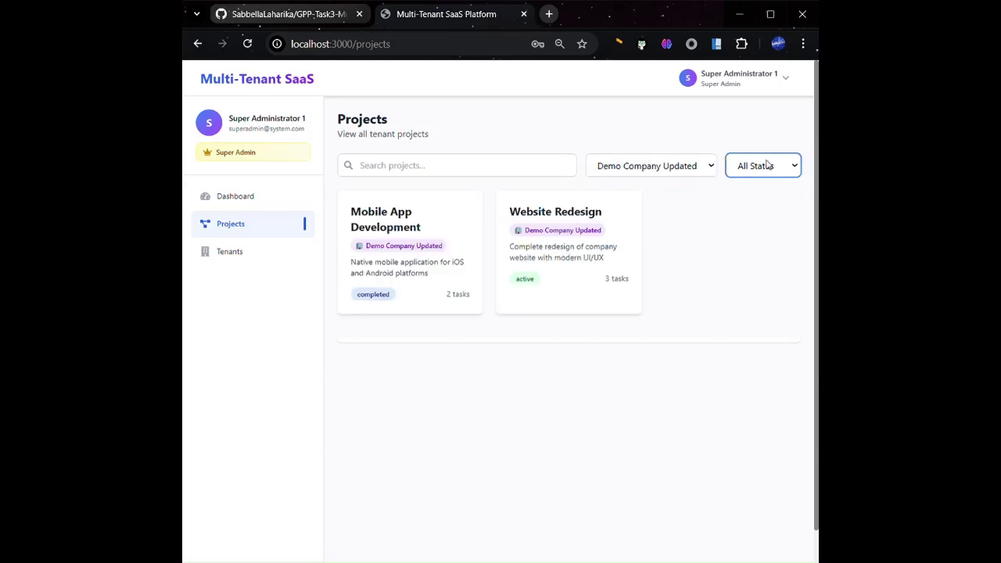
pyautogui.click(767, 222)
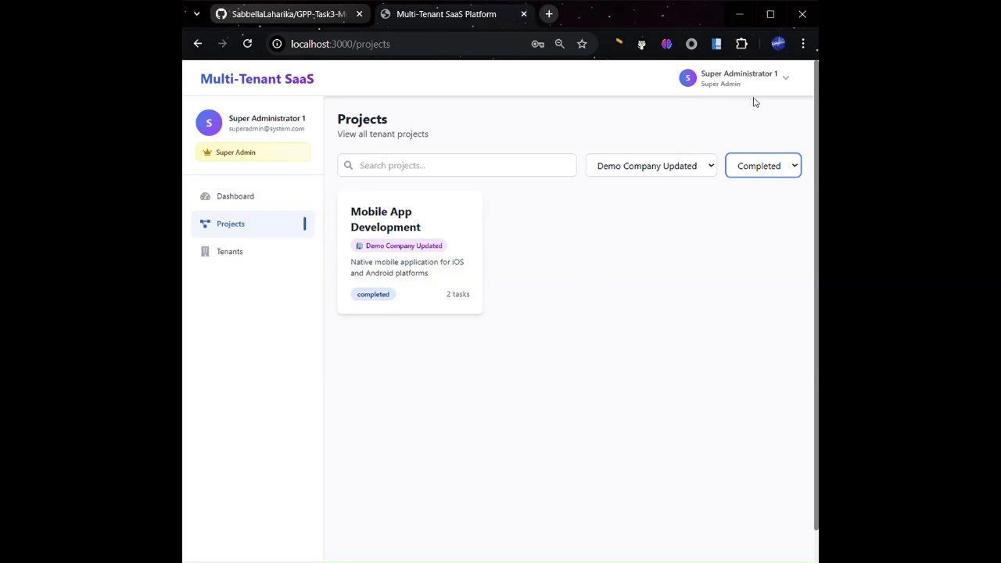
pyautogui.click(780, 79)
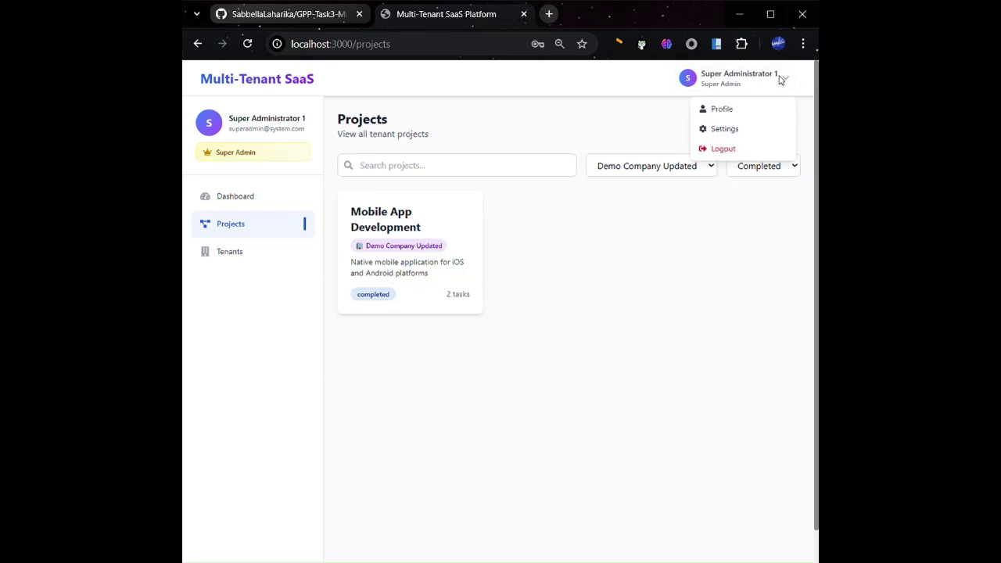
# Log out and start registering organization 'Testing companuy' with subdomain test
pyautogui.click(734, 150)
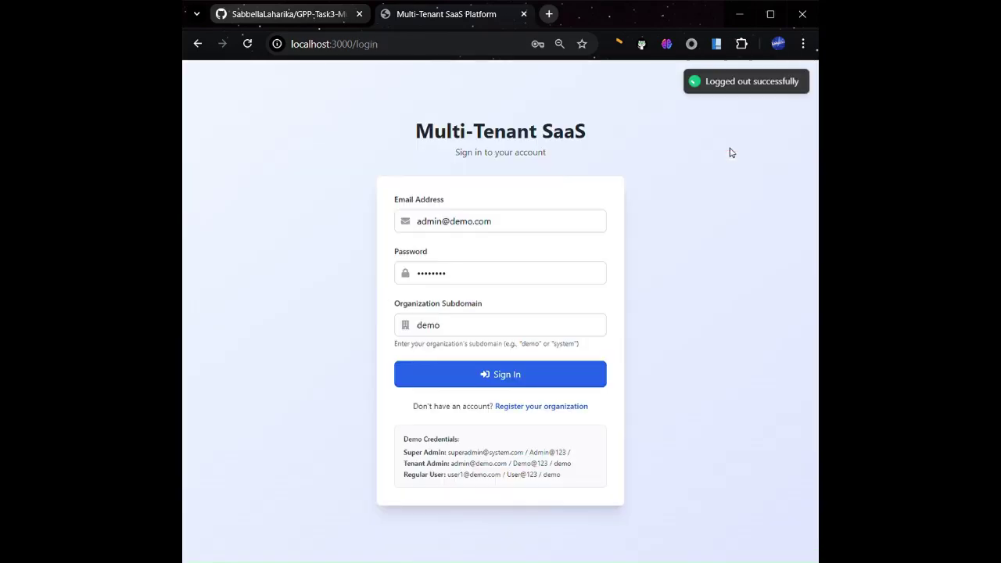
pyautogui.click(547, 406)
pyautogui.click(512, 218)
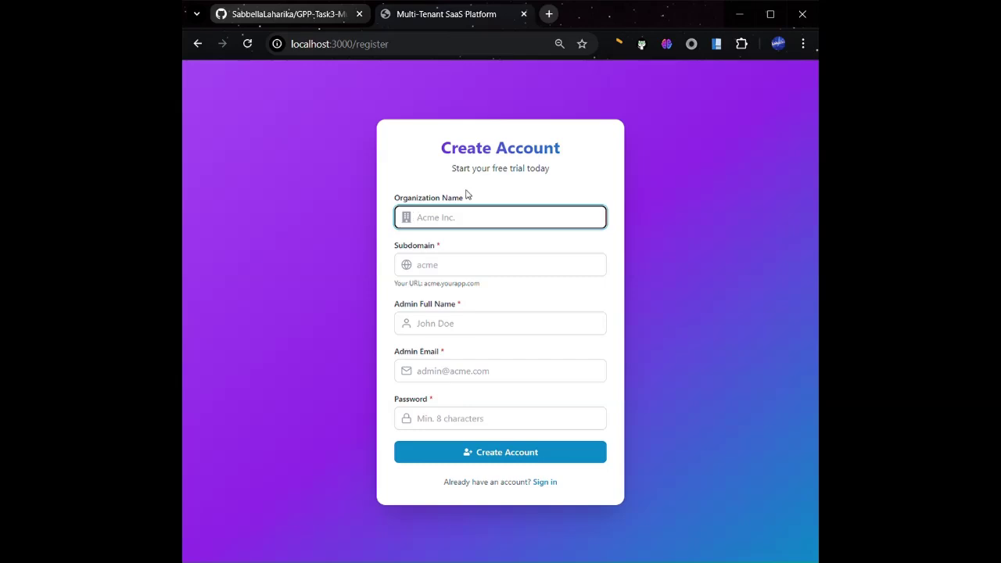
pyautogui.write('Testing companuy')
pyautogui.click(464, 264)
pyautogui.write('test')
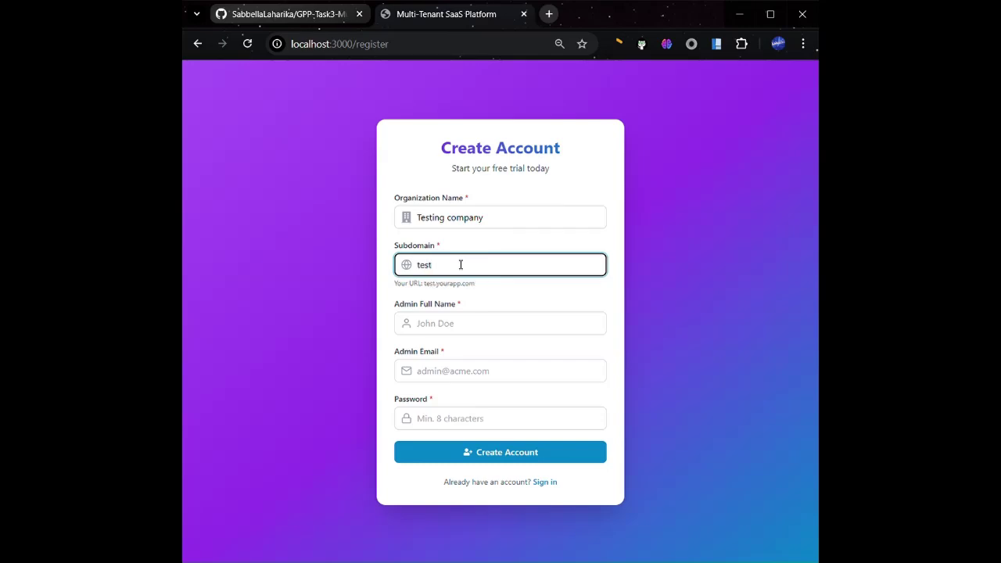
# Fill in the admin's full name, e-mail and password, then create the account
pyautogui.click(450, 324)
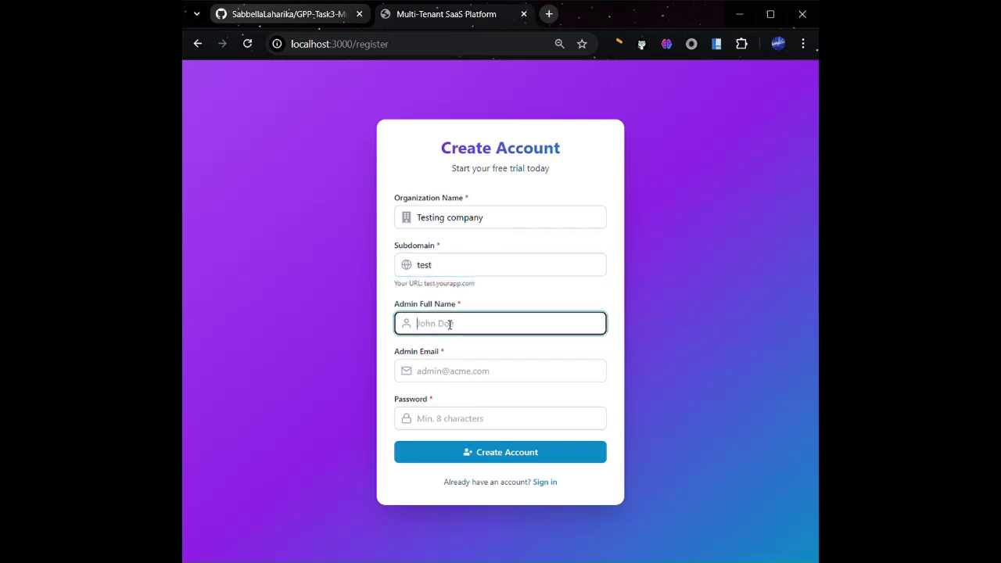
pyautogui.write('TestAdmin')
pyautogui.click(450, 375)
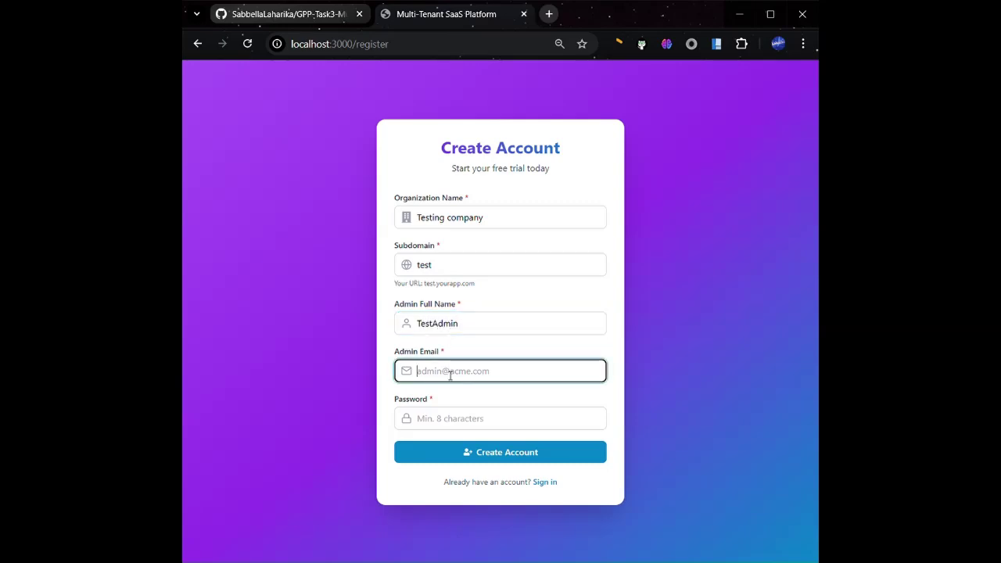
pyautogui.write('admi')
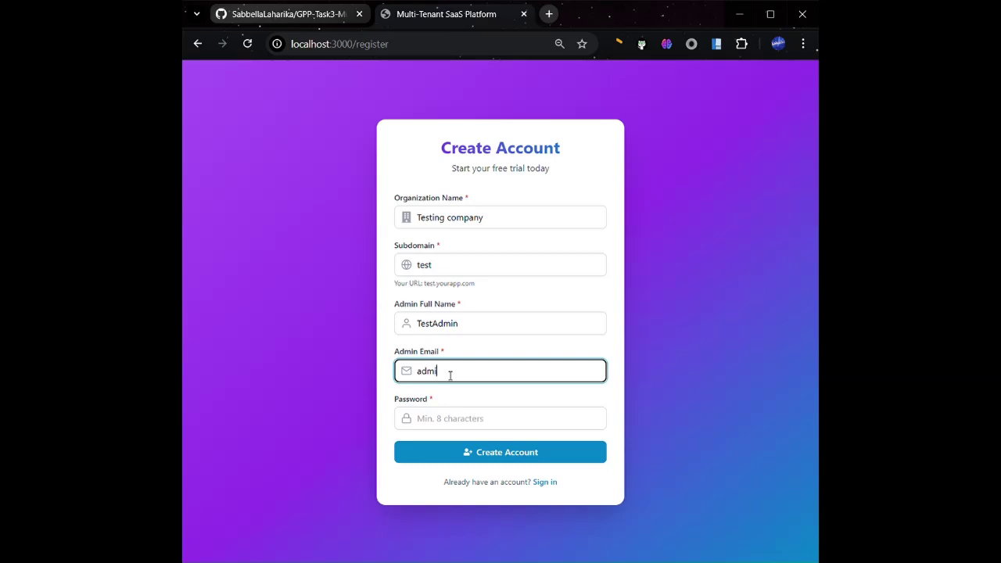
pyautogui.write('n@tes')
pyautogui.write('t.cp')
pyautogui.write('om')
pyautogui.click(444, 420)
pyautogui.write('Admi')
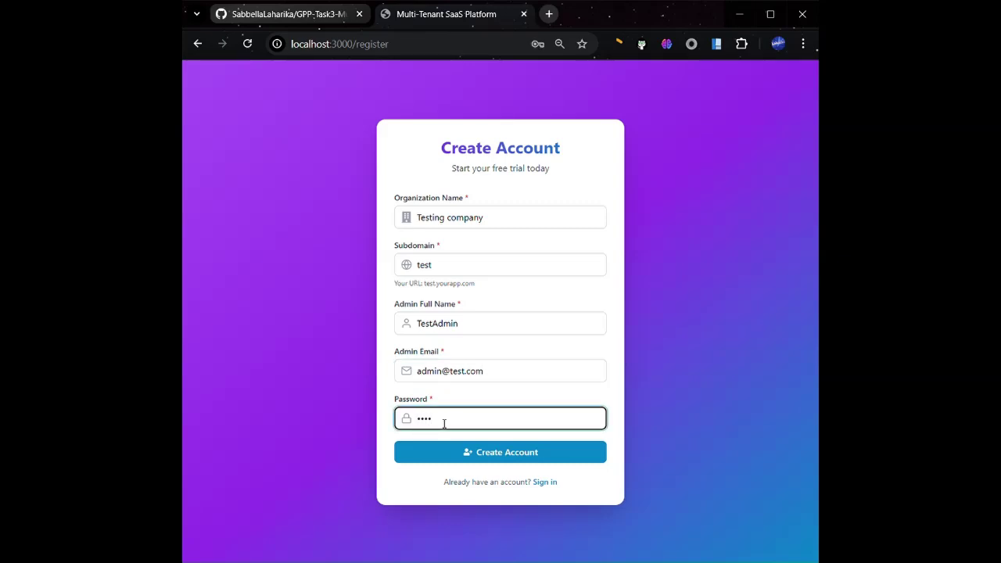
pyautogui.write('n@')
pyautogui.click(540, 454)
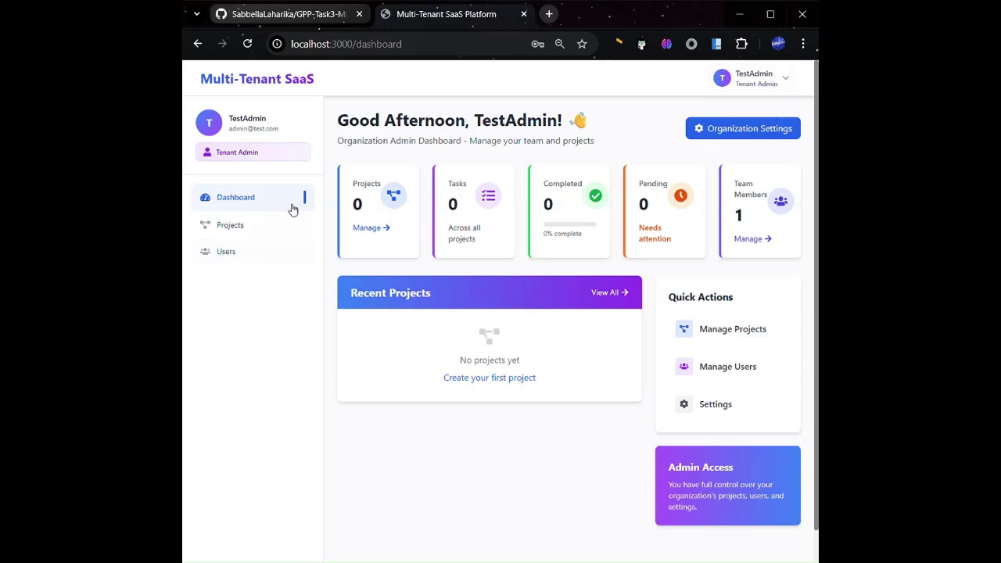
# Open the blank Organization Settings, go back twice to sign-in, and reload it
pyautogui.click(721, 134)
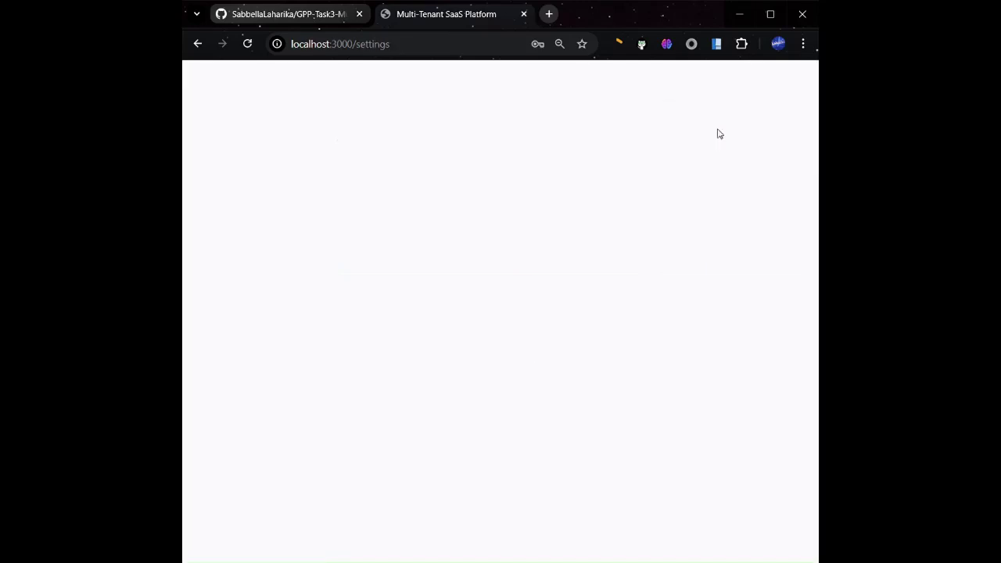
pyautogui.click(200, 45)
pyautogui.click(197, 45)
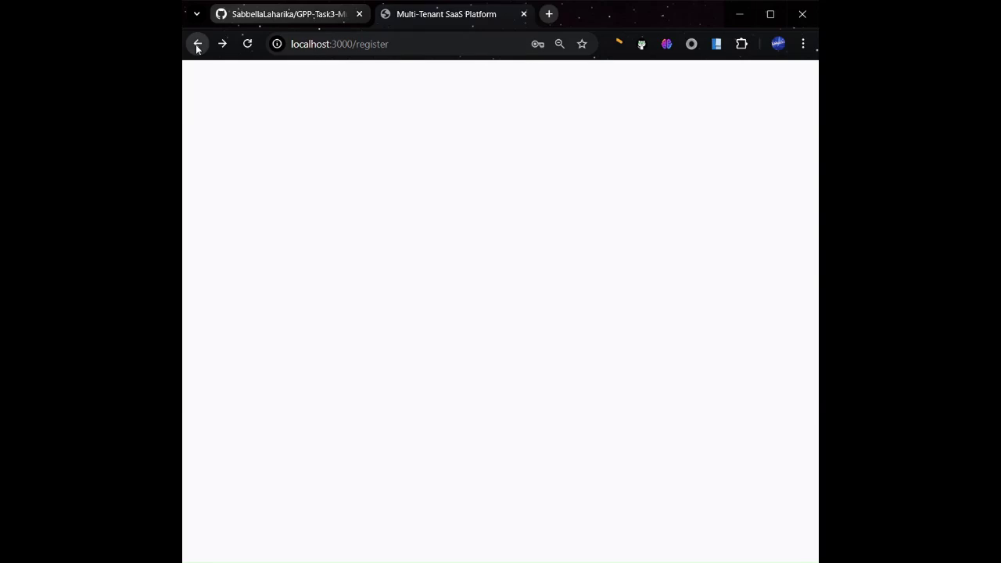
pyautogui.click(248, 44)
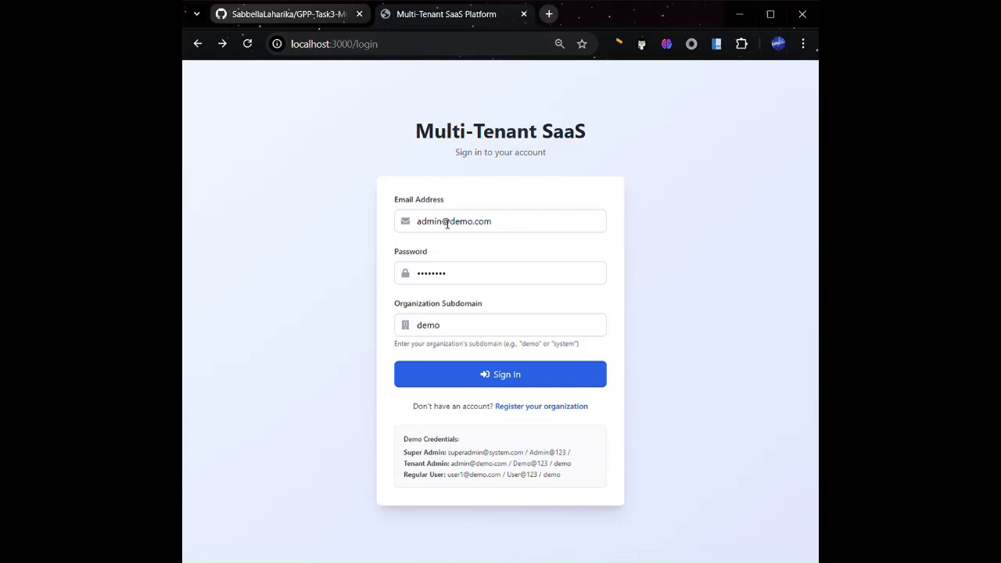
# Edit the sign-in e-mail's user part and change its domain from demo to test
pyautogui.moveTo(441, 224); pyautogui.dragTo(384, 227)
pyautogui.press('BackSpace')
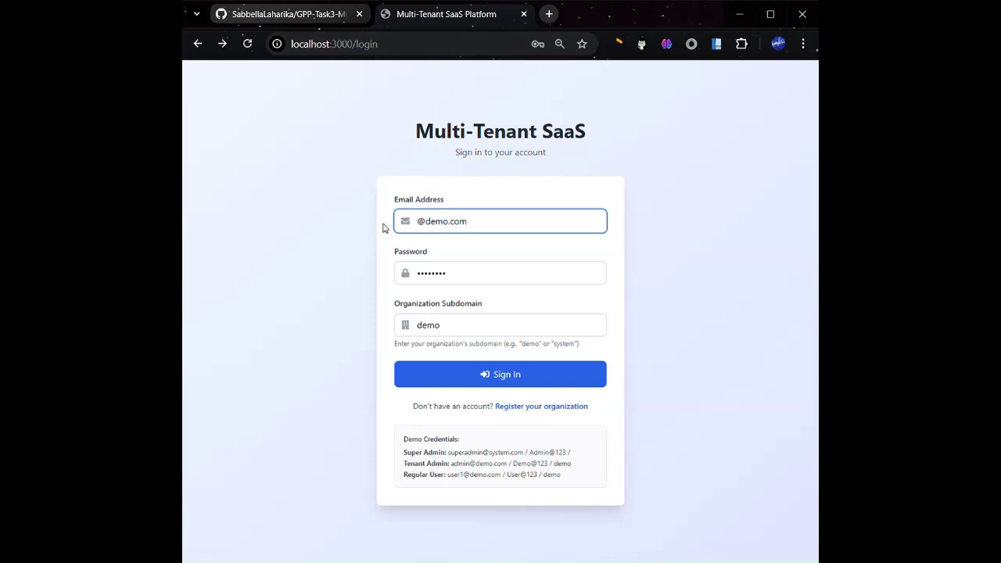
pyautogui.write('Admin')
pyautogui.click(423, 224)
pyautogui.press('BackSpace')
pyautogui.write('a')
pyautogui.doubleClick(457, 225)
pyautogui.write('test')
# Deselect the password field and attempt to sign in
pyautogui.moveTo(437, 279); pyautogui.dragTo(419, 280)
pyautogui.click(420, 279)
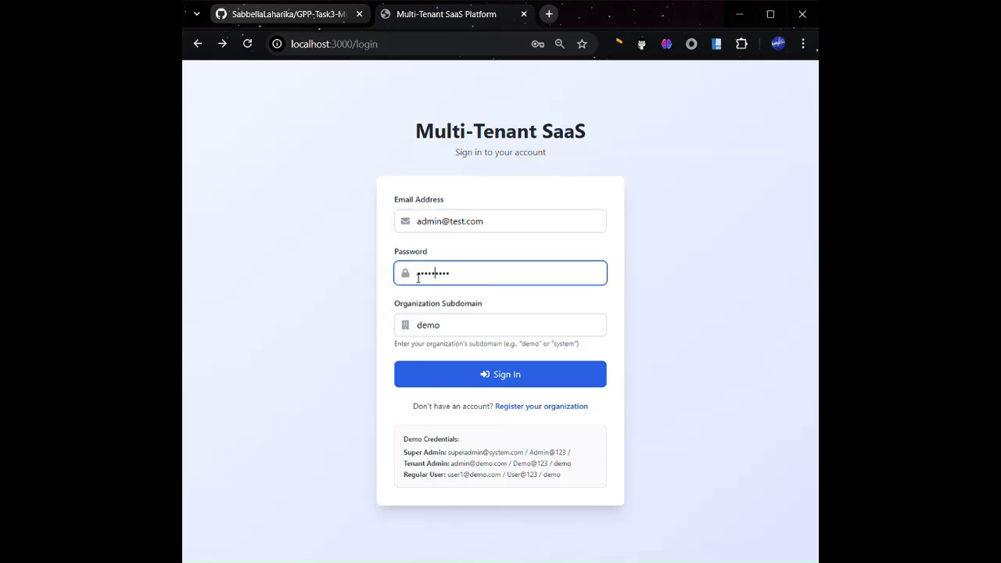
pyautogui.click(505, 373)
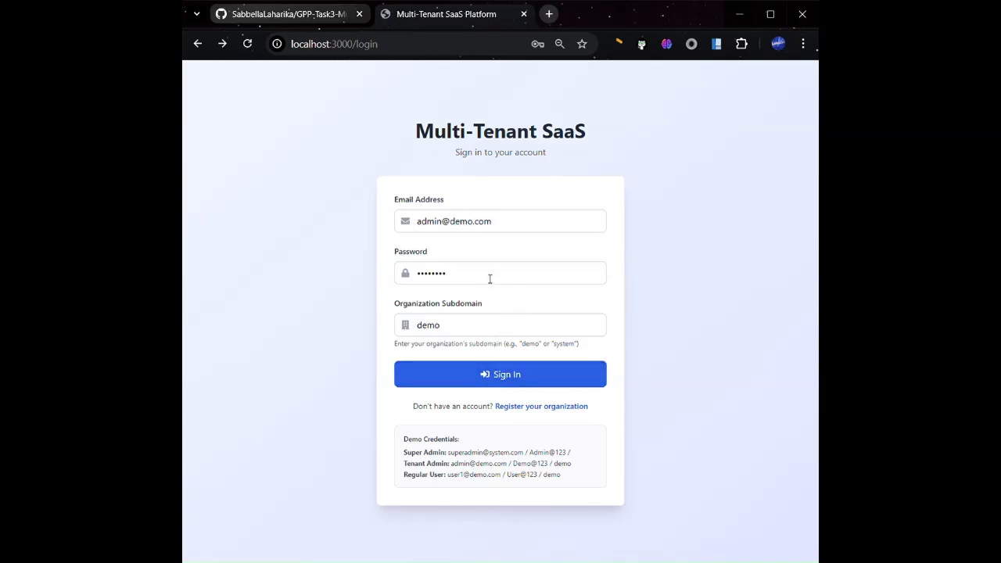
# Try changing the e-mail toward the super admin's system address and editing the password, then undo
pyautogui.click(420, 223)
pyautogui.write('super')
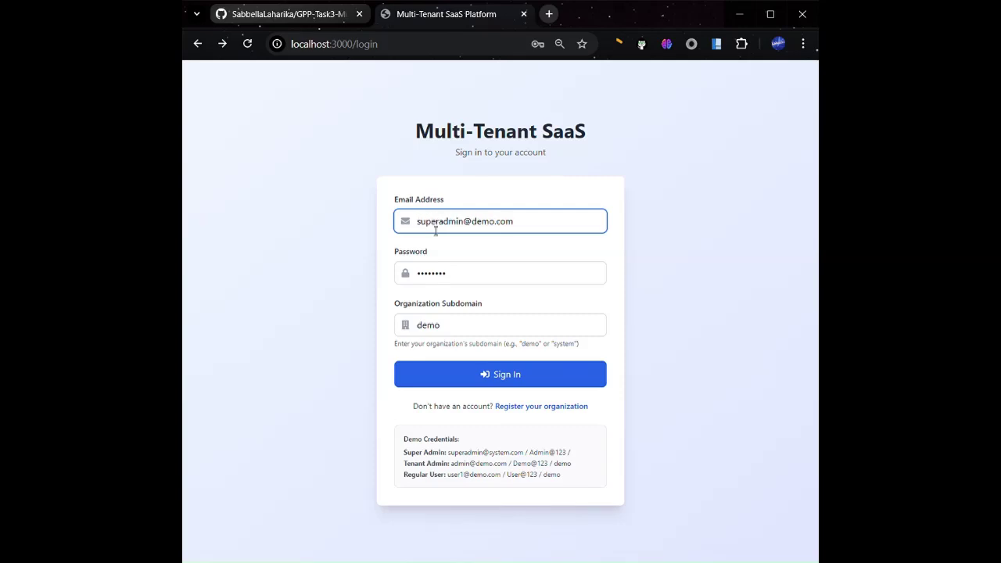
pyautogui.moveTo(493, 229); pyautogui.dragTo(503, 226)
pyautogui.write('system')
pyautogui.click(435, 280)
pyautogui.moveTo(435, 280); pyautogui.dragTo(384, 280)
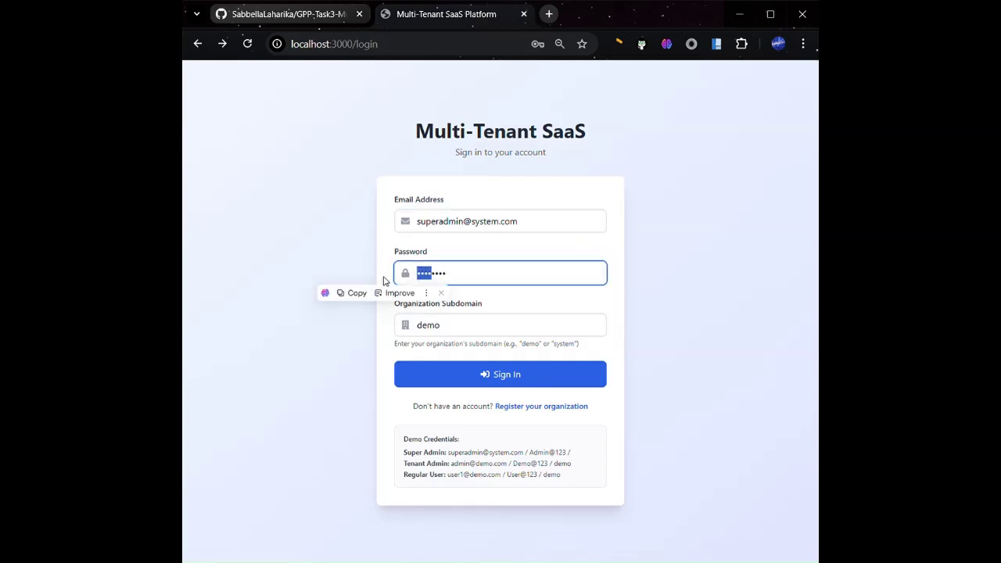
pyautogui.press('BackSpace')
pyautogui.write('Ad')
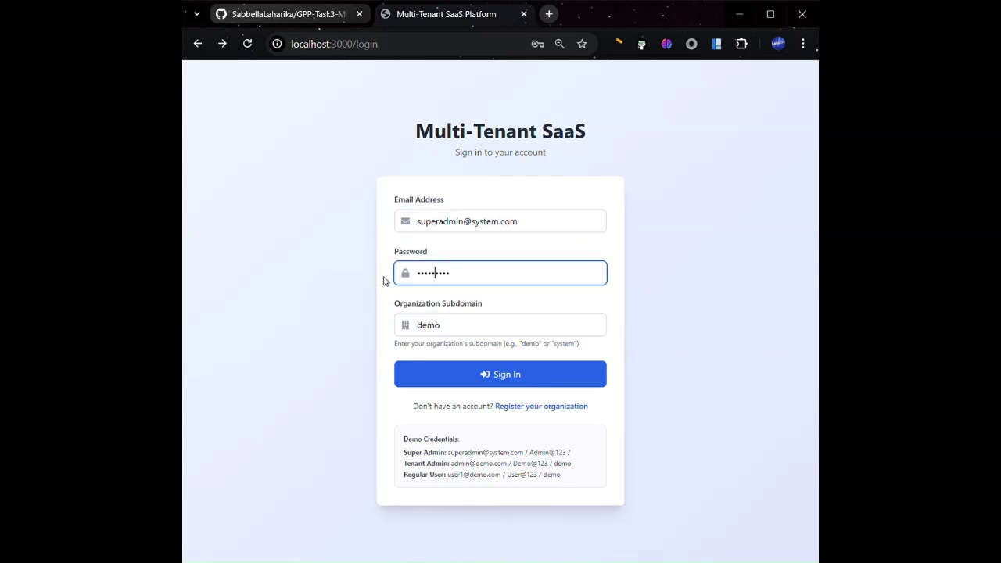
pyautogui.hotkey('ctrl', 'z')
pyautogui.hotkey('ctrl', 'z')
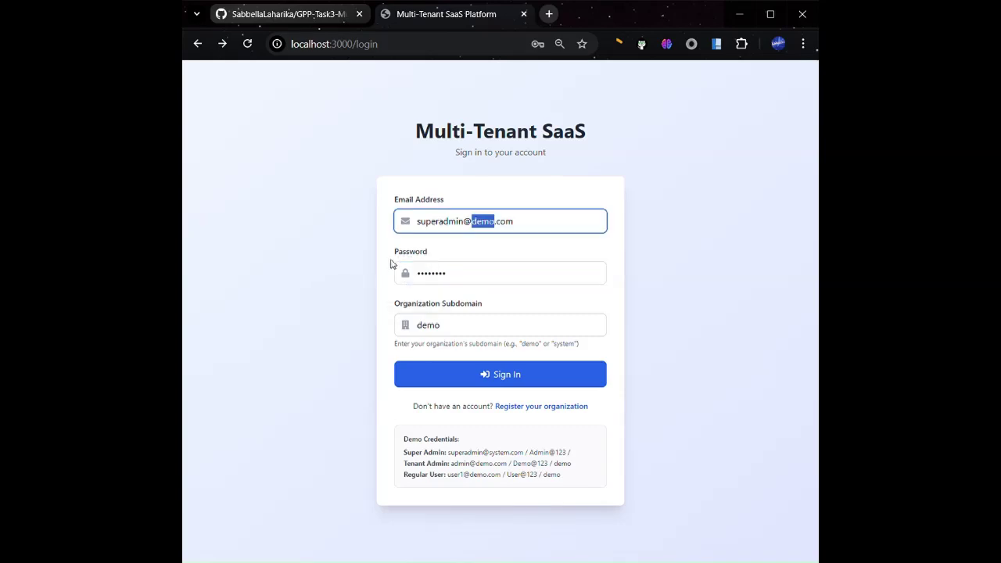
# Restore the test admin e-mail, retype the password start, and select subdomain demo
pyautogui.moveTo(443, 227); pyautogui.dragTo(349, 233)
pyautogui.press('BackSpace')
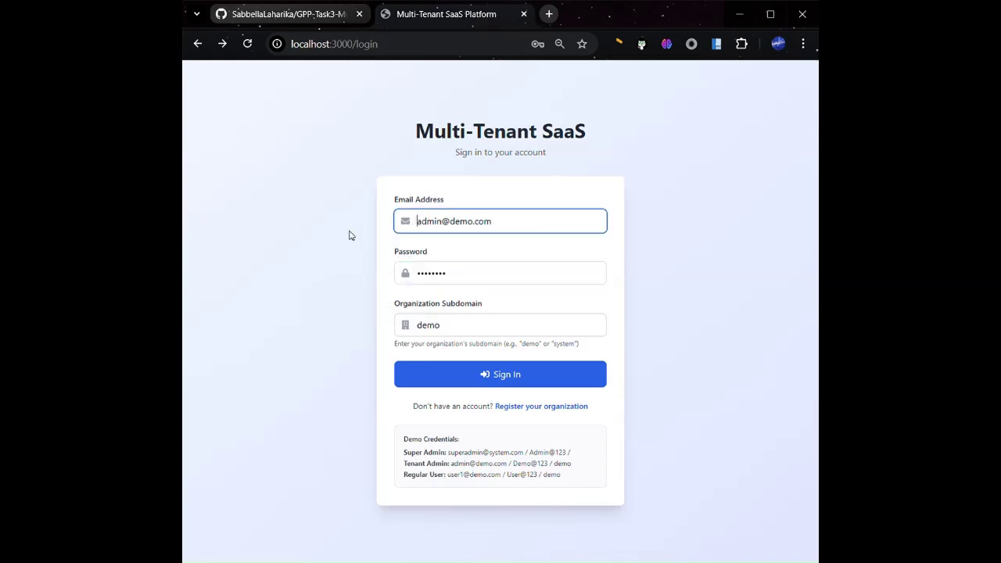
pyautogui.doubleClick(452, 226)
pyautogui.press('BackSpace')
pyautogui.write('test')
pyautogui.moveTo(436, 280); pyautogui.dragTo(405, 284)
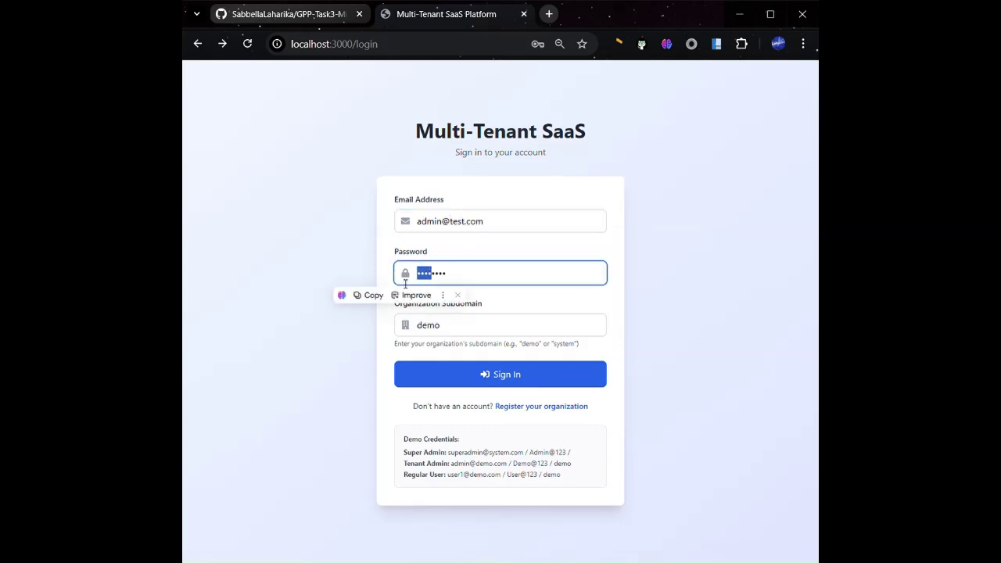
pyautogui.press('BackSpace')
pyautogui.write('Te')
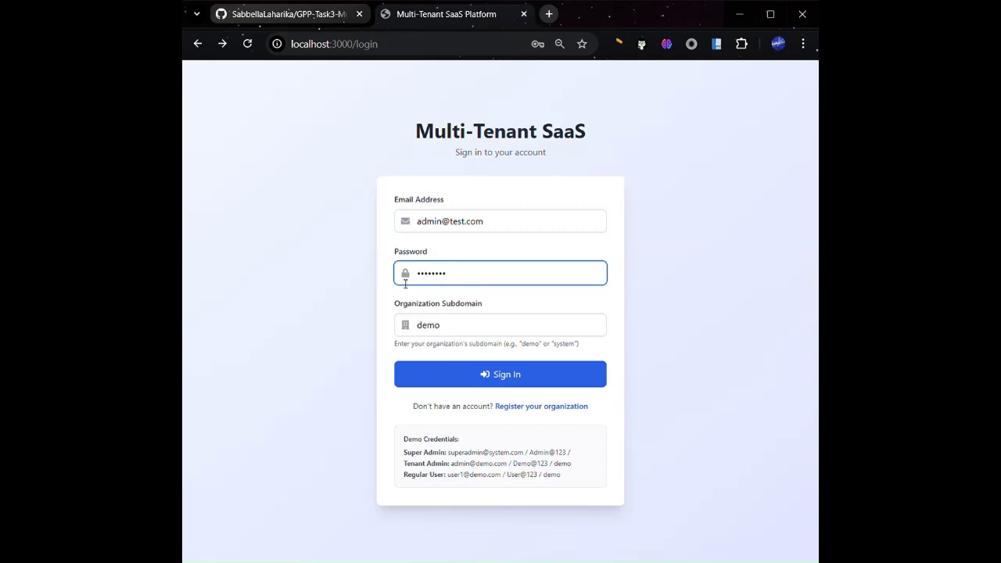
pyautogui.doubleClick(459, 328)
# Enter subdomain 'tes', sign in, view organization settings, then open the team members list
pyautogui.write('test')
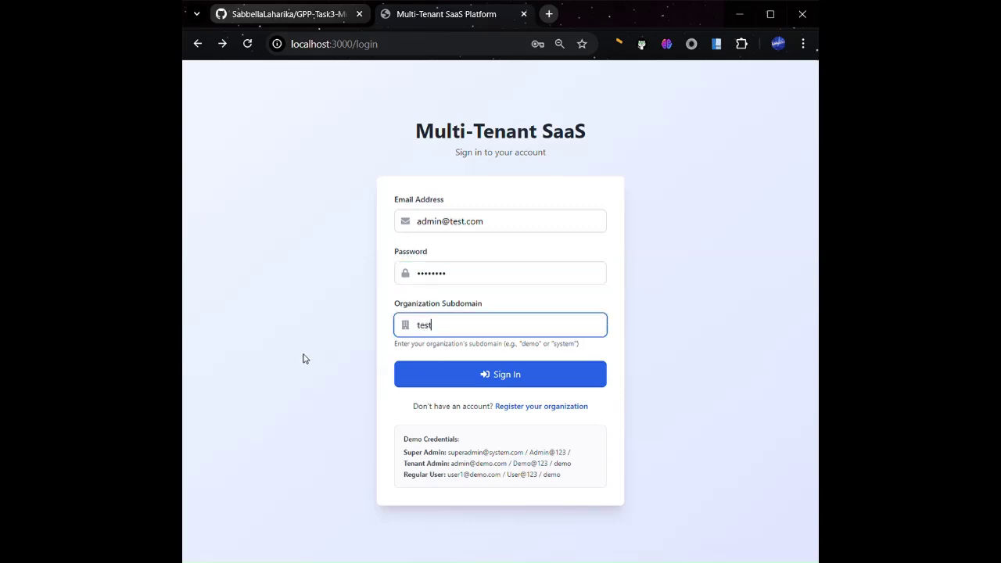
pyautogui.click(493, 379)
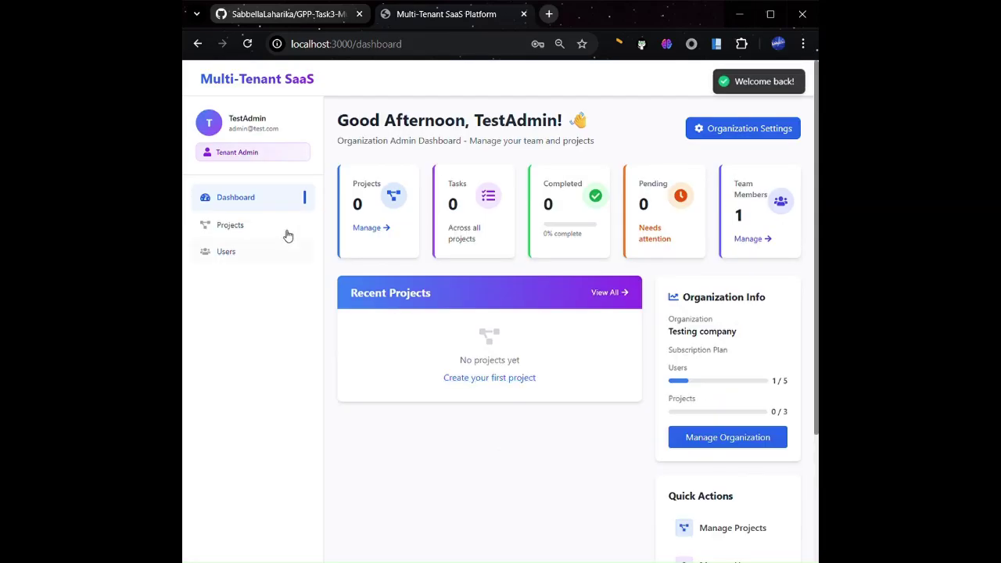
pyautogui.click(736, 129)
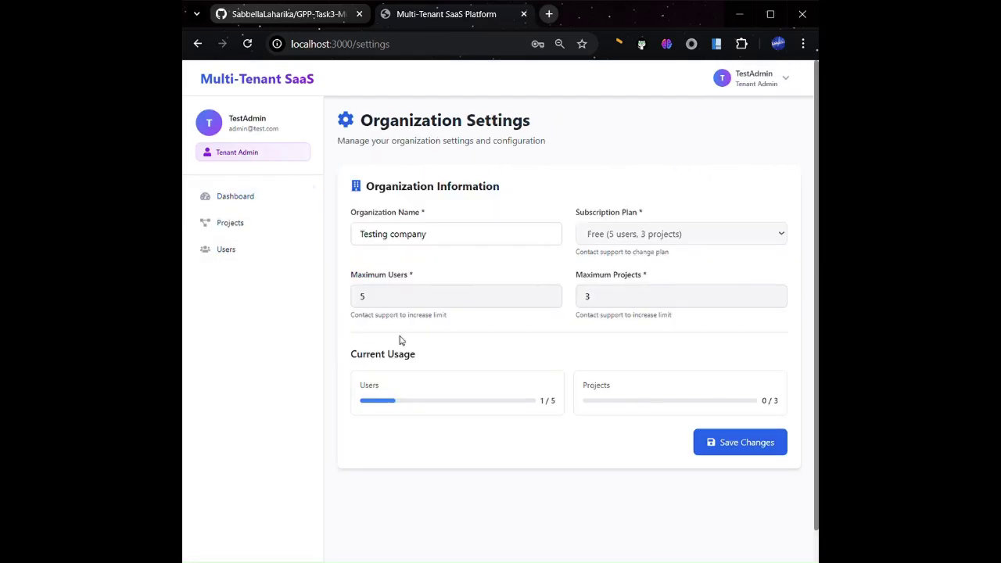
pyautogui.click(251, 200)
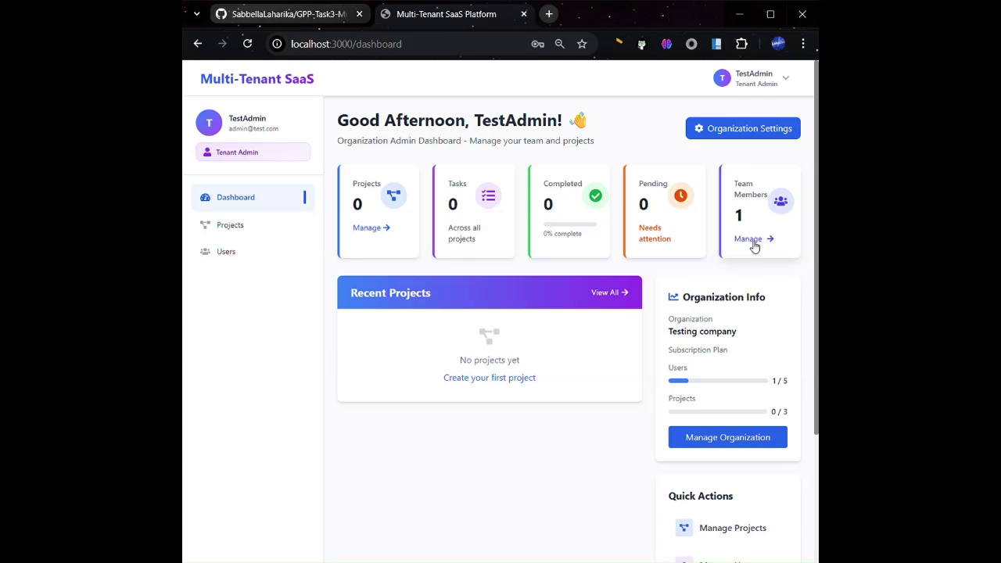
pyautogui.click(754, 247)
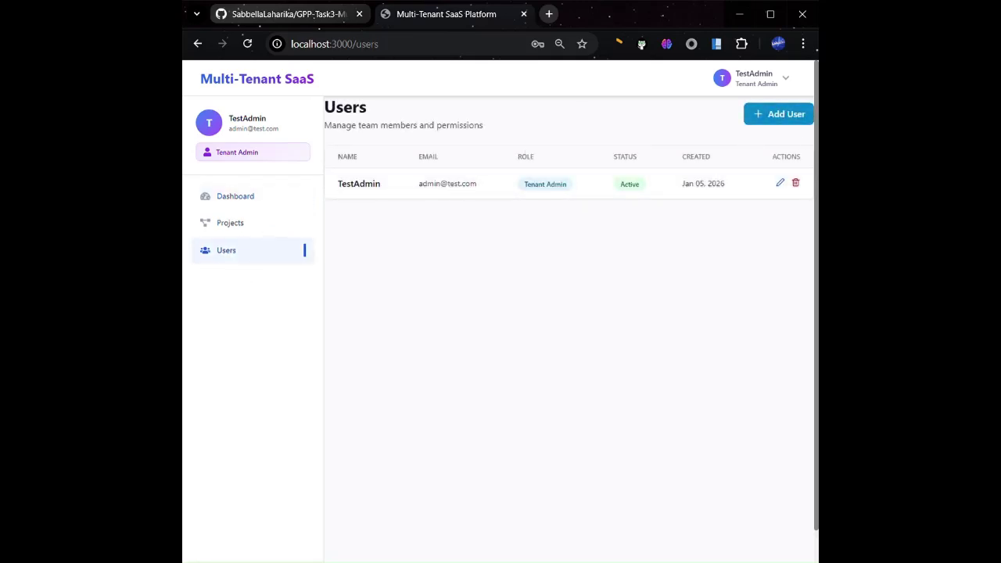
# Add a User-role member with full name, e-mail and password, dismissing Chrome's password warning
pyautogui.click(788, 119)
pyautogui.click(388, 266)
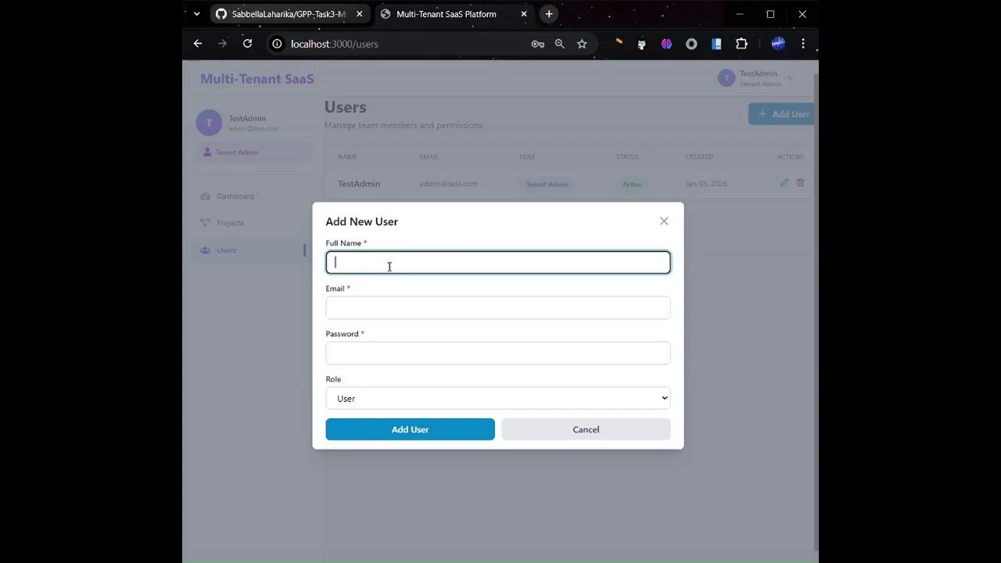
pyautogui.write('Test User 1')
pyautogui.click(377, 310)
pyautogui.write('use')
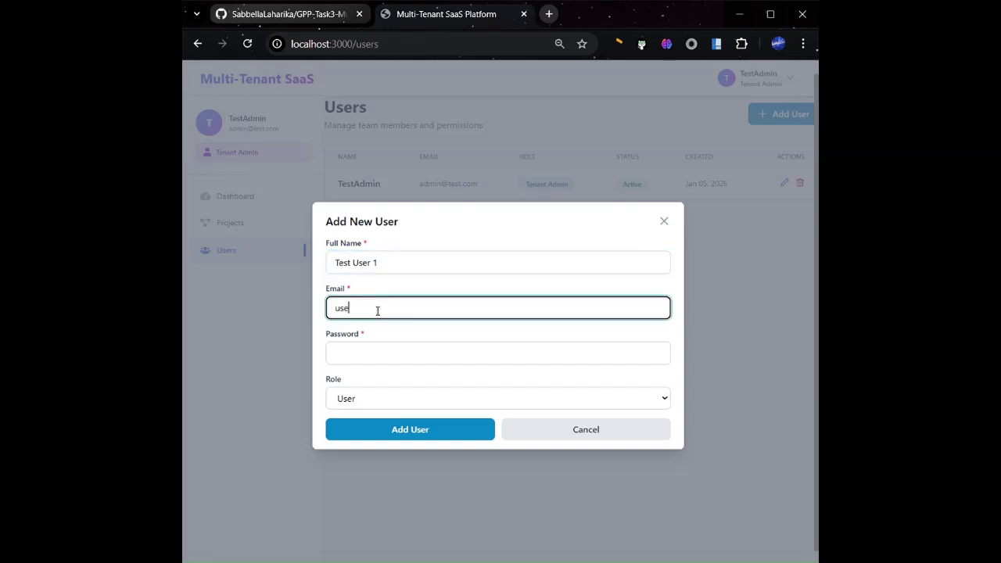
pyautogui.write('r1@test.com')
pyautogui.click(368, 357)
pyautogui.write('pass')
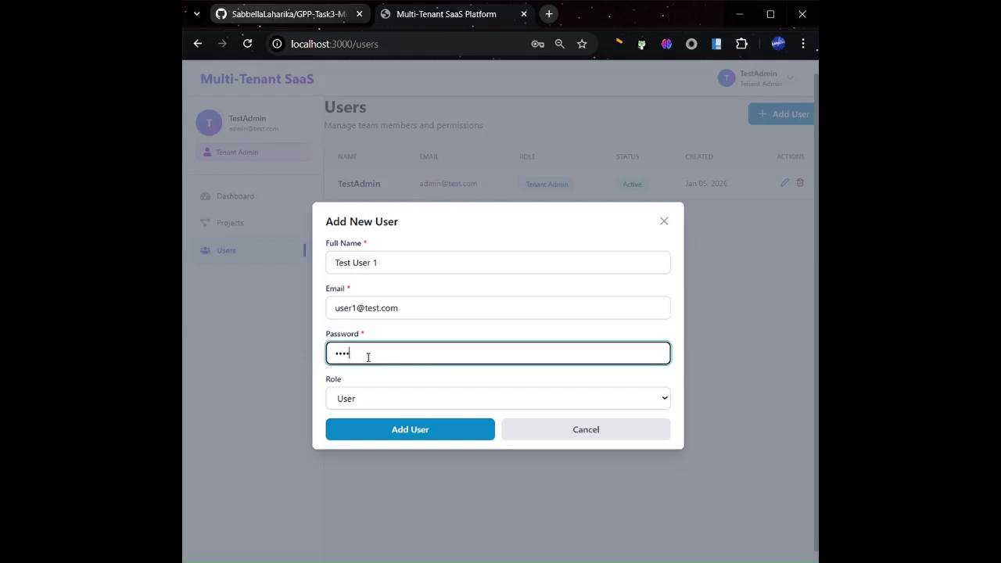
pyautogui.write('word')
pyautogui.click(406, 430)
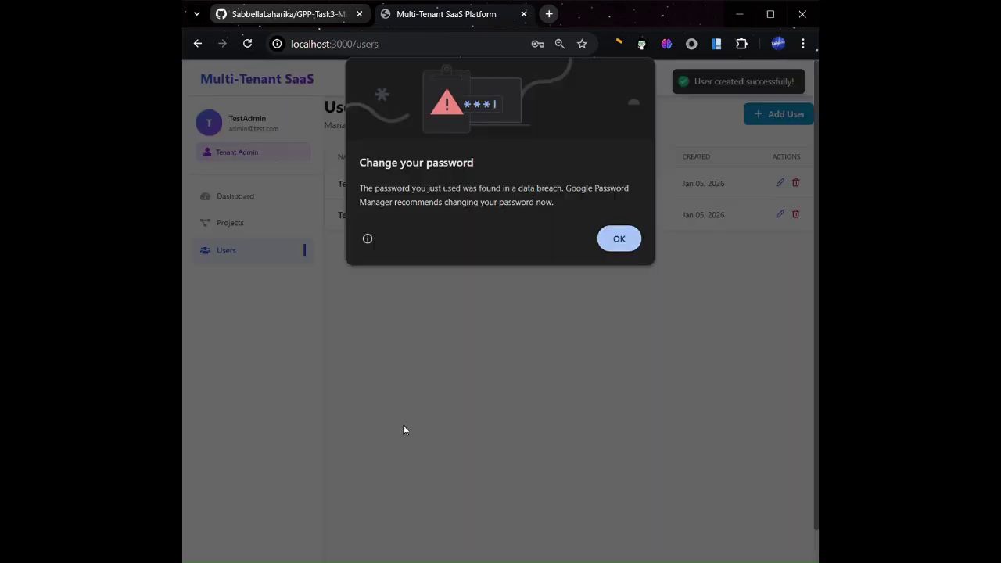
pyautogui.click(621, 238)
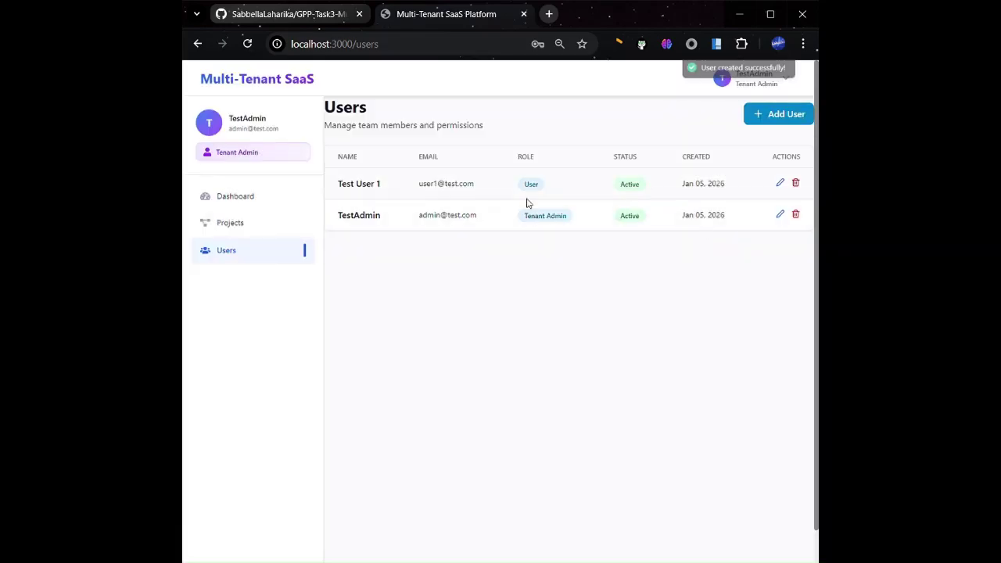
# Change the new user's role to Tenant Admin, edit the name, and save
pyautogui.click(780, 183)
pyautogui.click(364, 360)
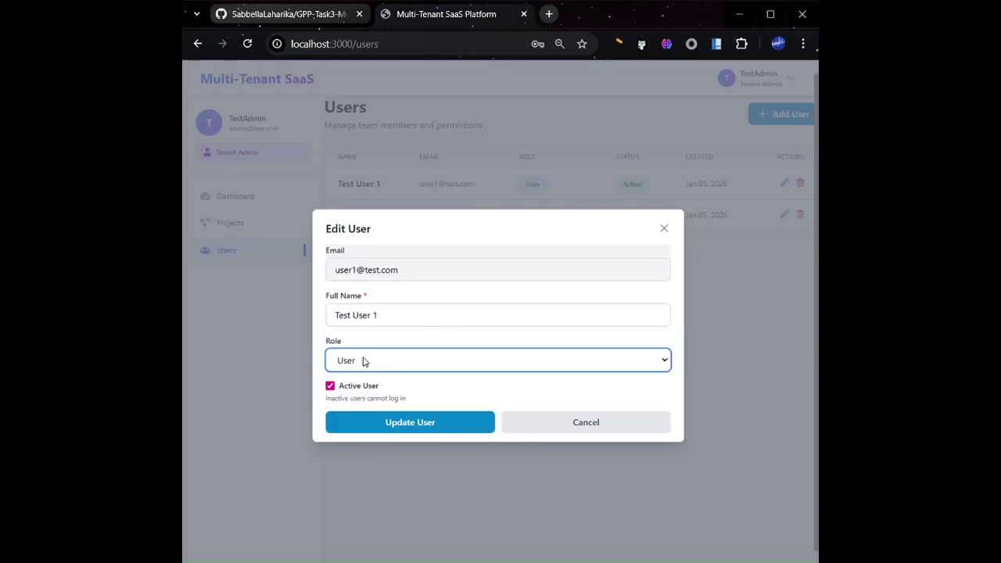
pyautogui.click(368, 403)
pyautogui.click(396, 323)
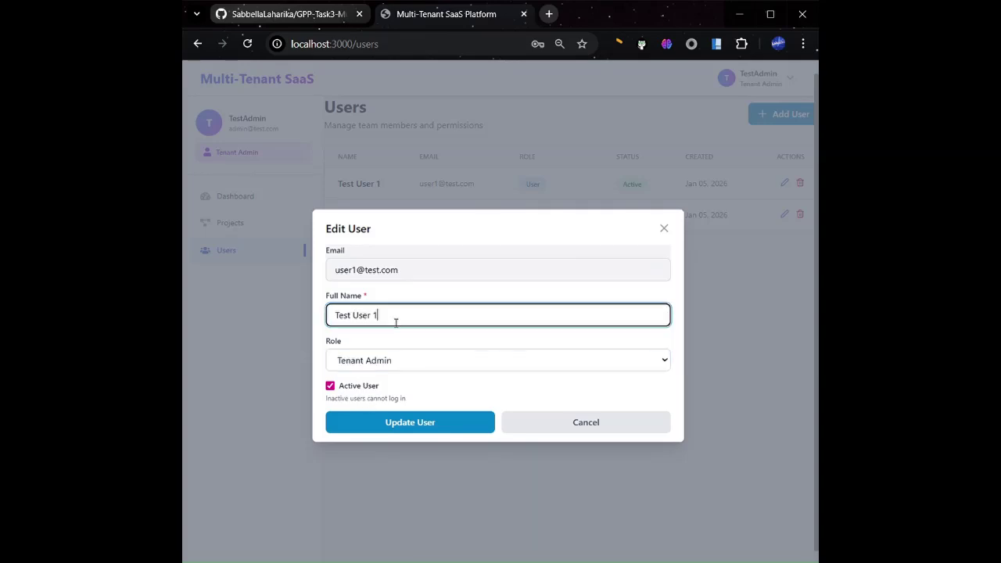
pyautogui.click(413, 421)
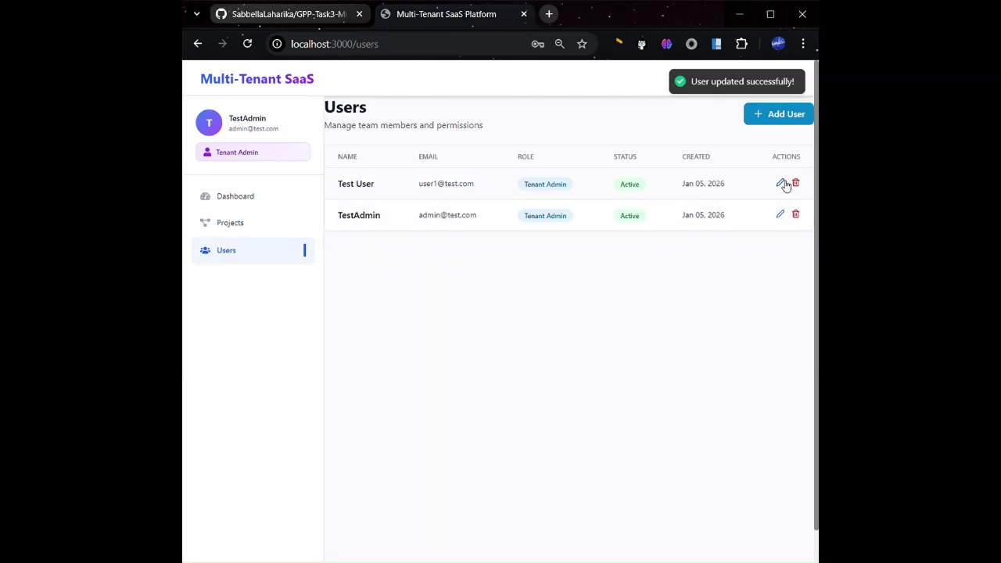
# Set the user's role back to User with the original name and save
pyautogui.click(780, 183)
pyautogui.click(446, 362)
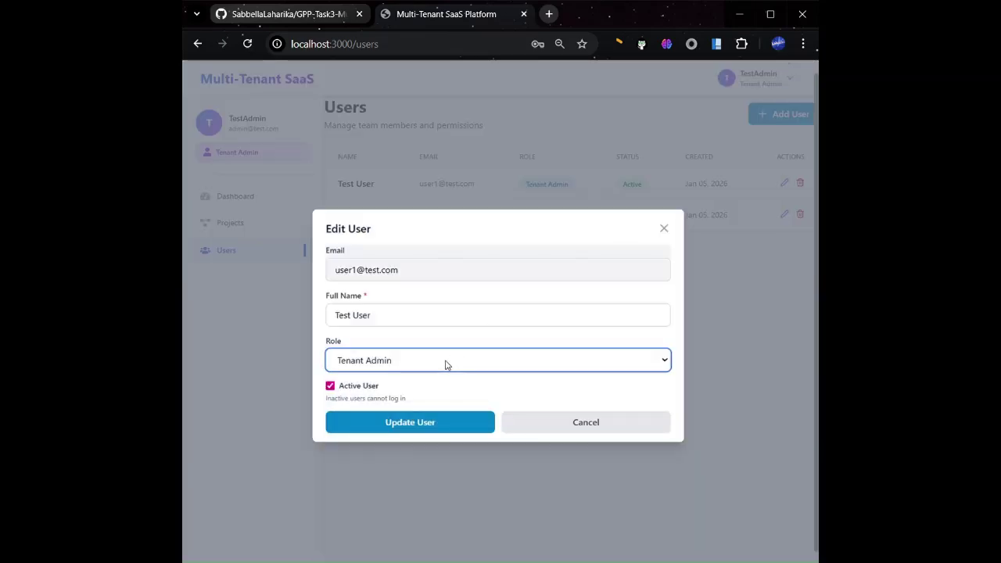
pyautogui.click(371, 388)
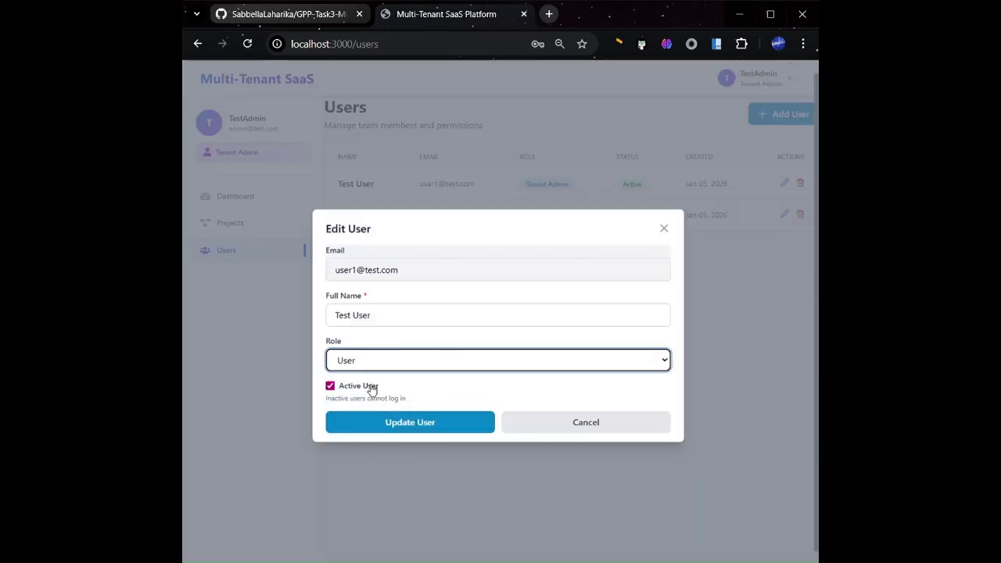
pyautogui.click(419, 315)
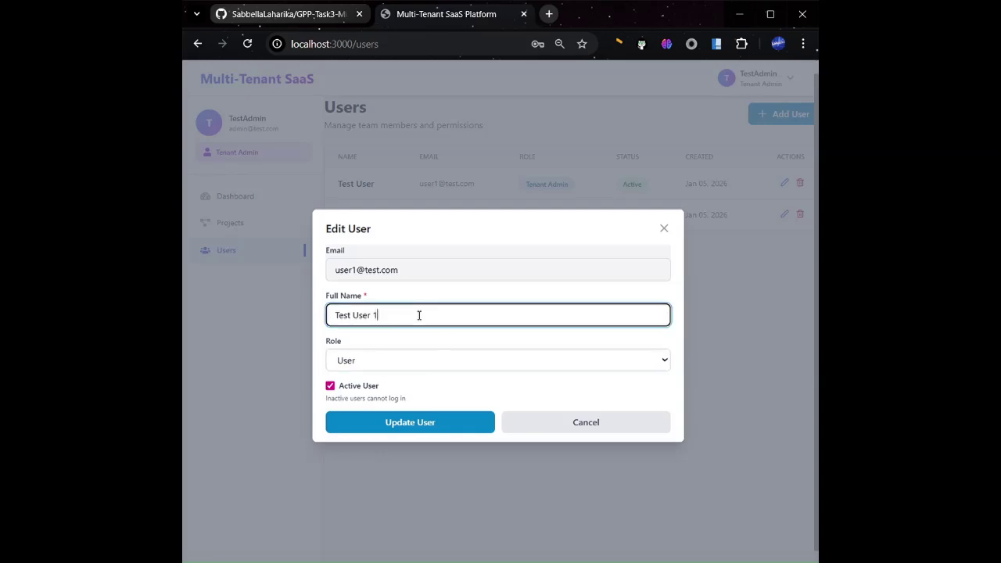
pyautogui.click(429, 425)
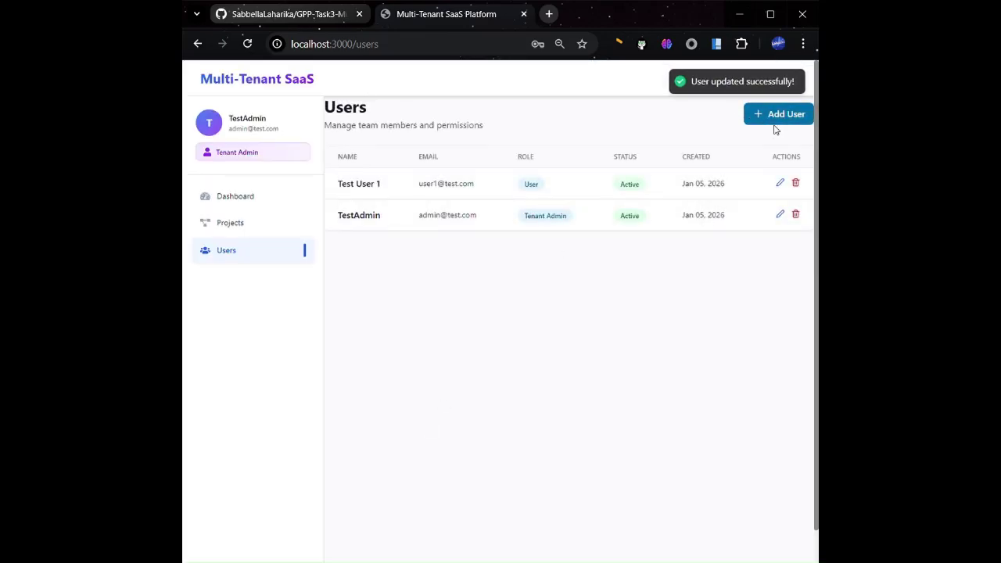
pyautogui.click(789, 119)
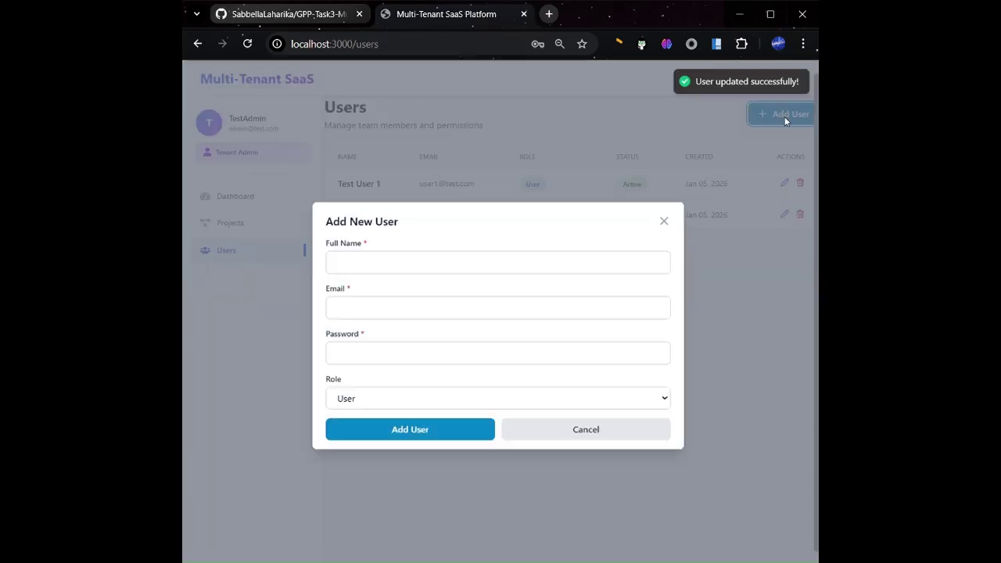
# Add another user with full name, e-mail and password, dismissing the password warning
pyautogui.click(391, 273)
pyautogui.write('T')
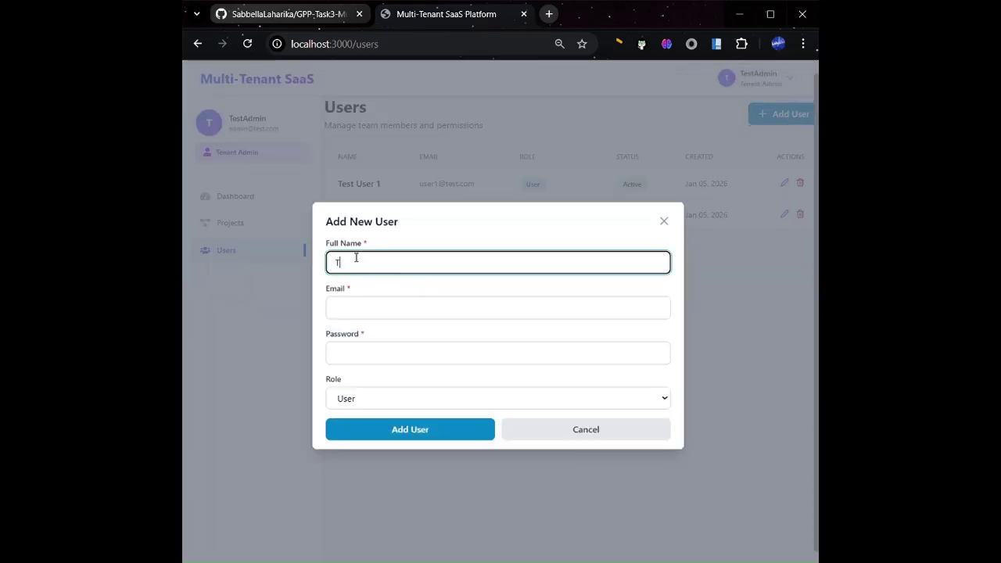
pyautogui.write('User')
pyautogui.click(386, 315)
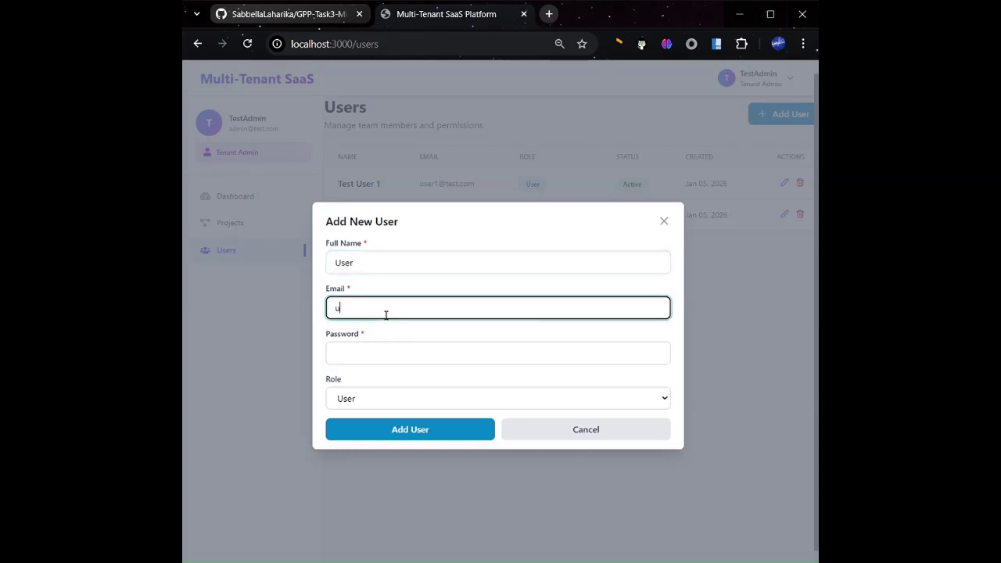
pyautogui.write('user2@test.com')
pyautogui.click(359, 358)
pyautogui.write('pas')
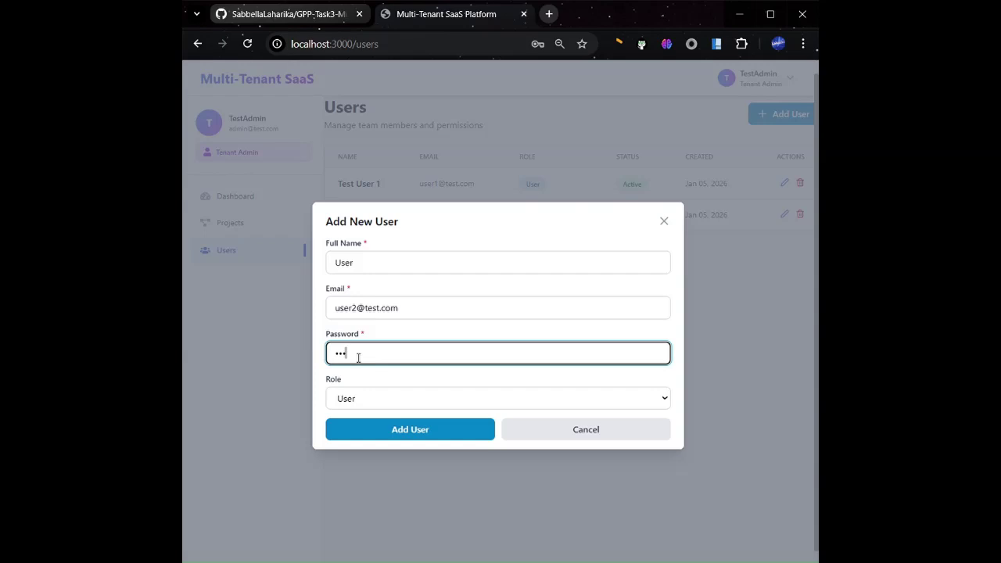
pyautogui.write('swor')
pyautogui.click(416, 430)
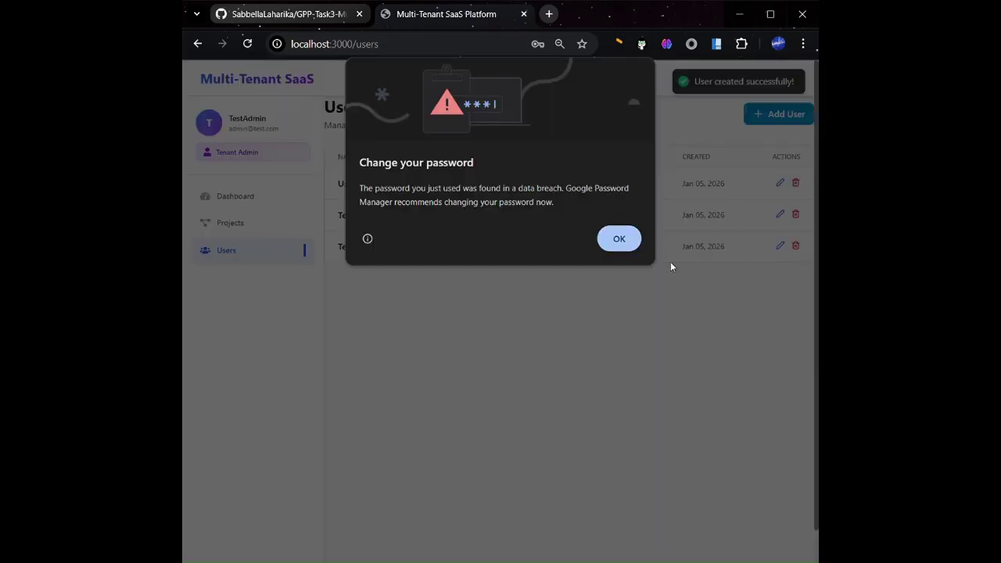
pyautogui.click(628, 243)
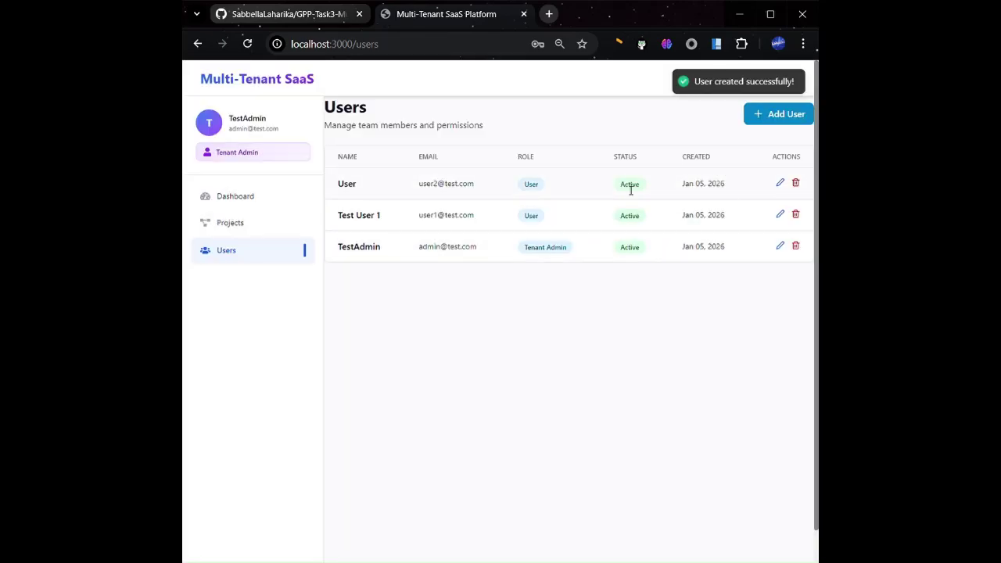
# Delete that newly added user, then go to the organization's projects list
pyautogui.click(797, 184)
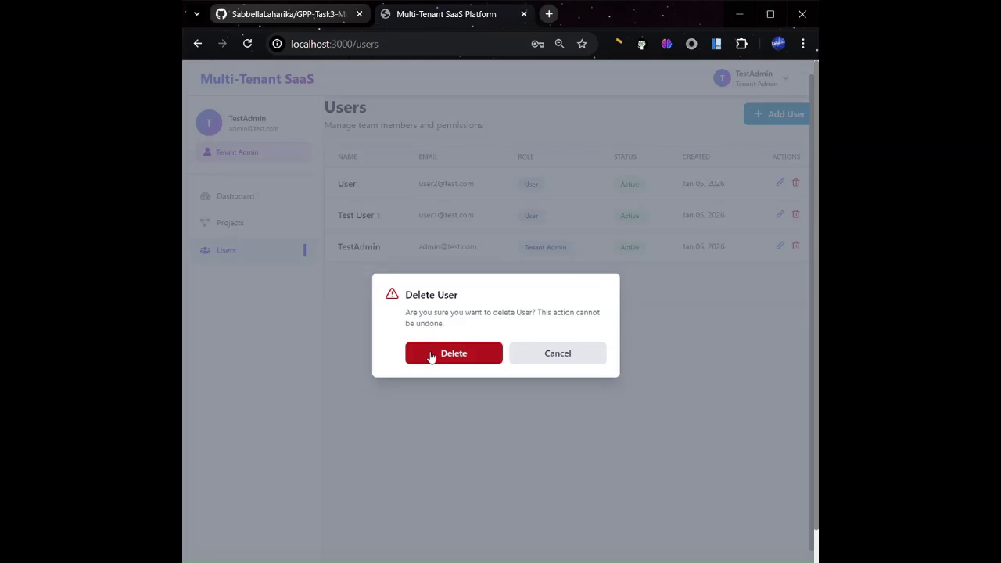
pyautogui.click(431, 356)
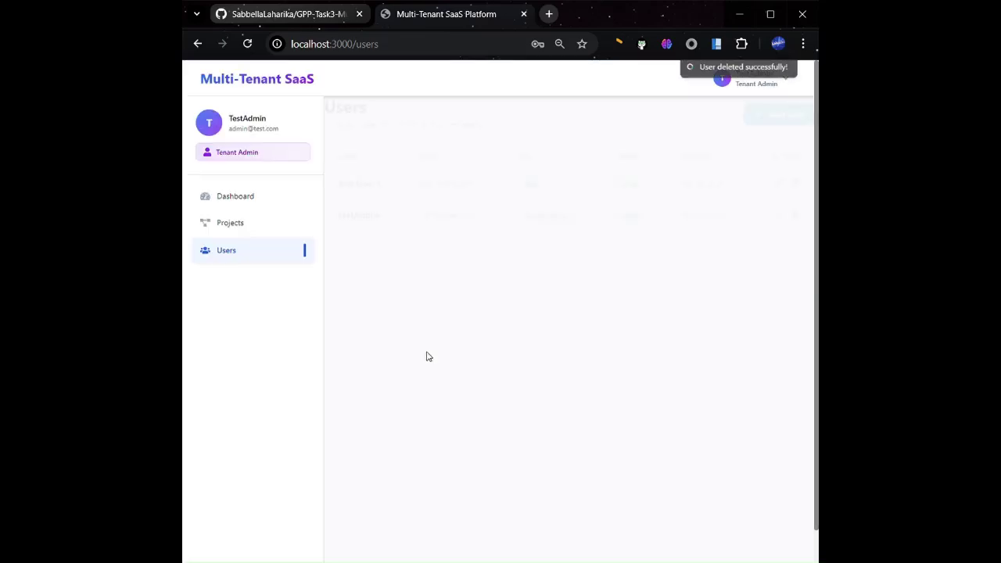
pyautogui.click(241, 222)
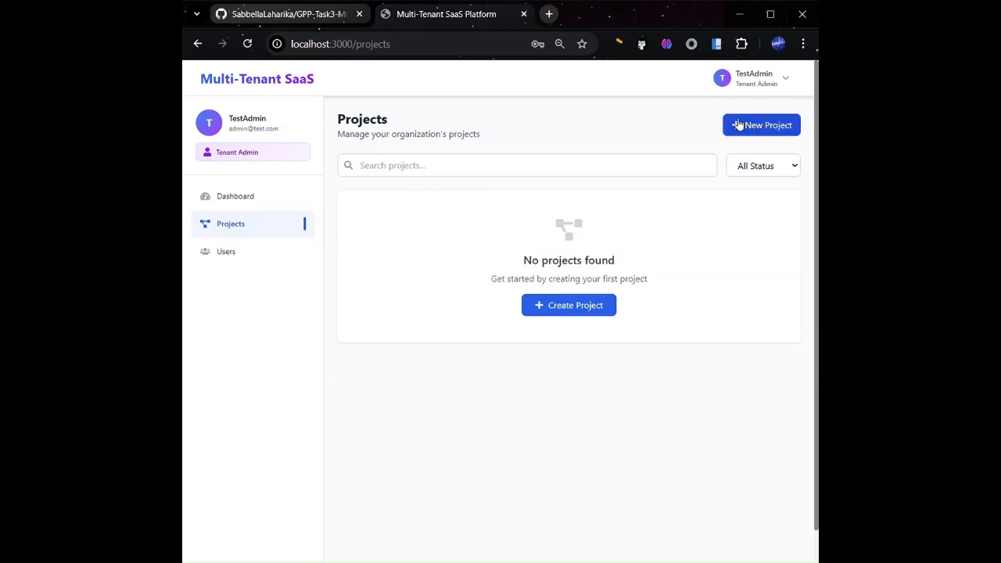
# Create the project 'Testing Project' with description 'A project to test the application'
pyautogui.click(749, 128)
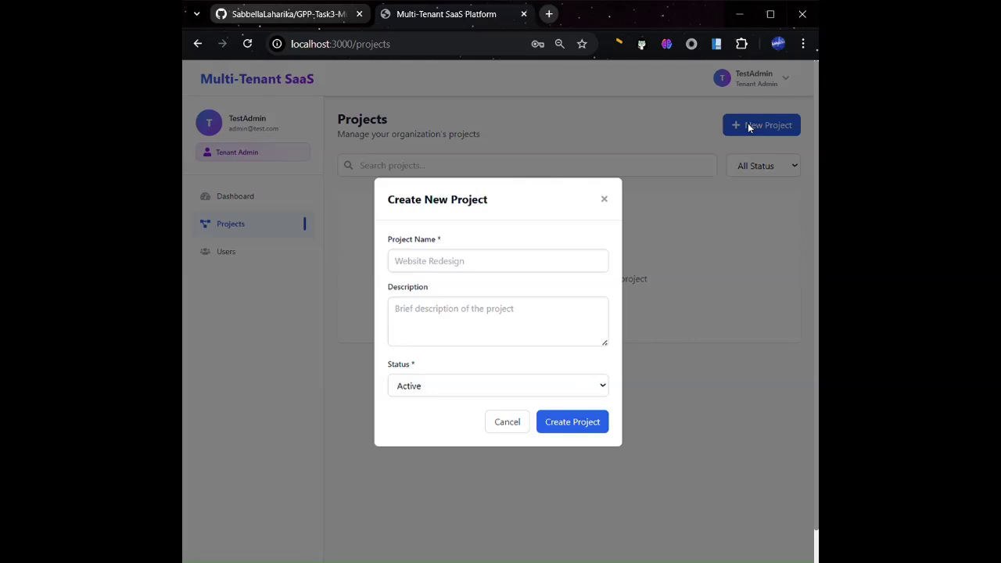
pyautogui.click(453, 262)
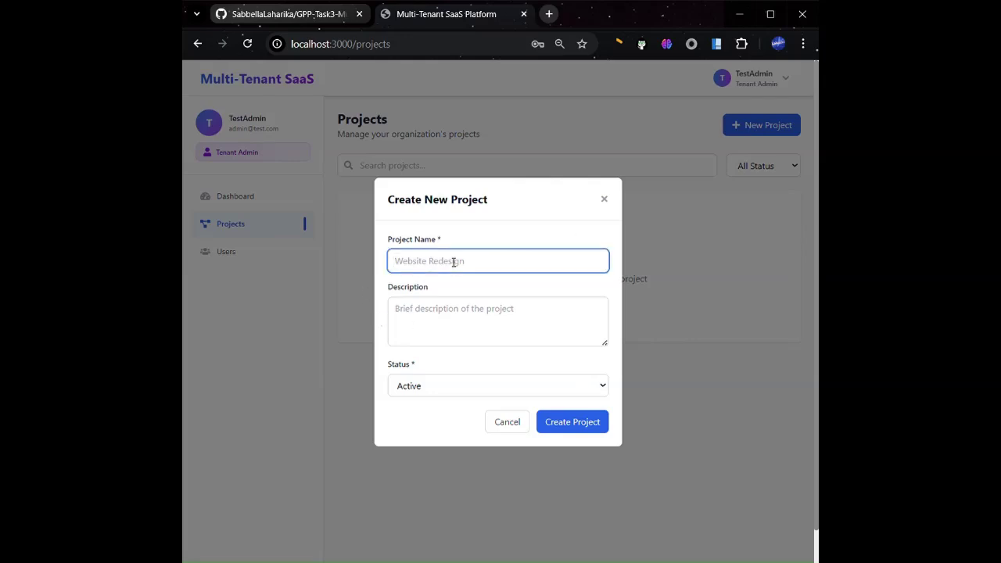
pyautogui.write('Testing Project')
pyautogui.click(429, 323)
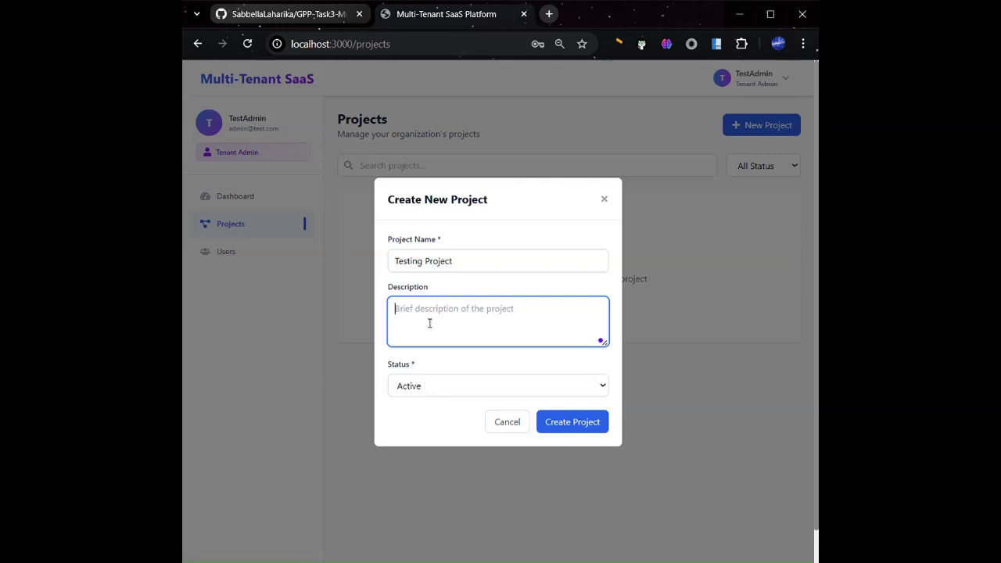
pyautogui.write('A proj')
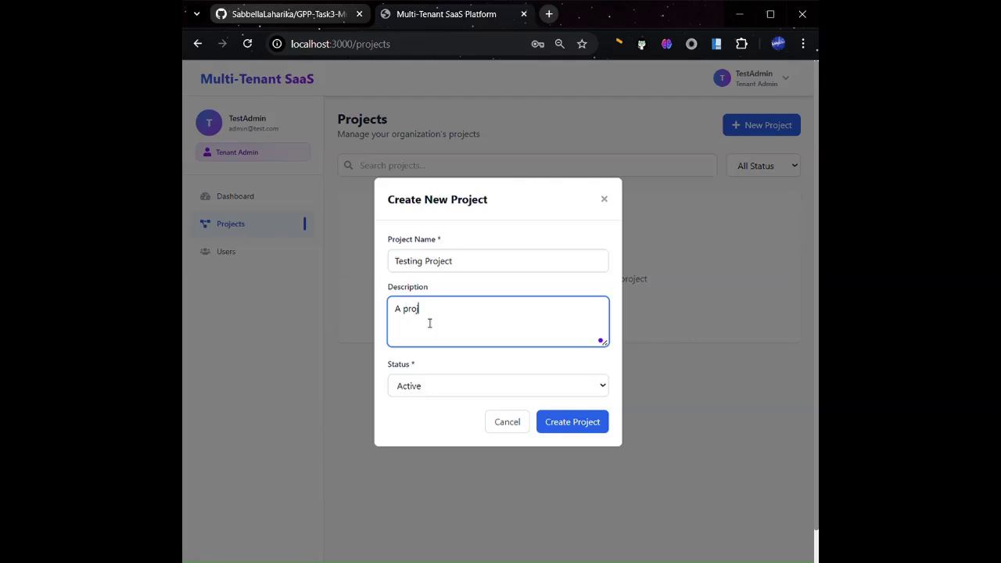
pyautogui.write('ect to test the application')
pyautogui.click(594, 424)
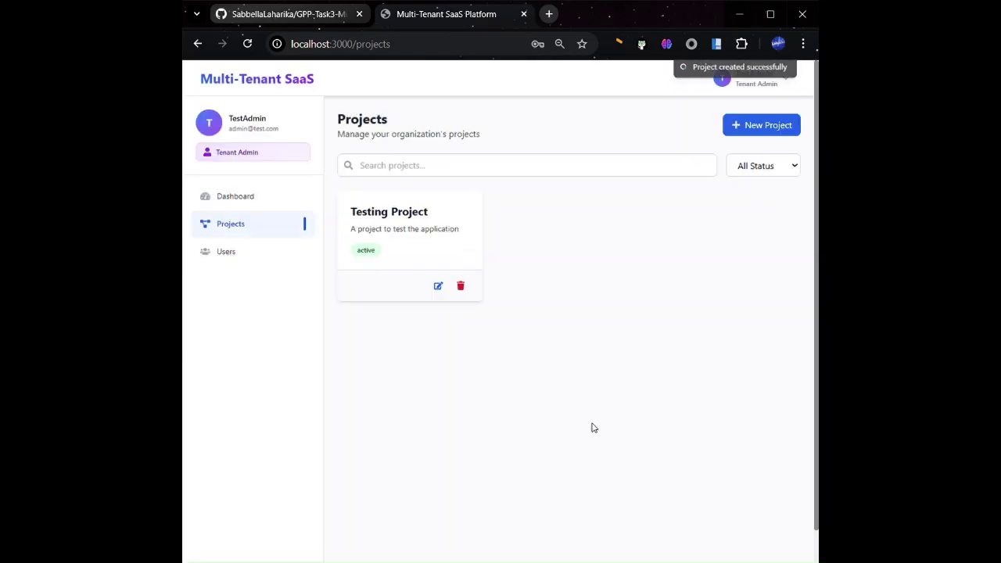
# On Testing Project's board, draft a task 'Make a Document' described 'Understand the workflow and make a good document'
pyautogui.click(417, 222)
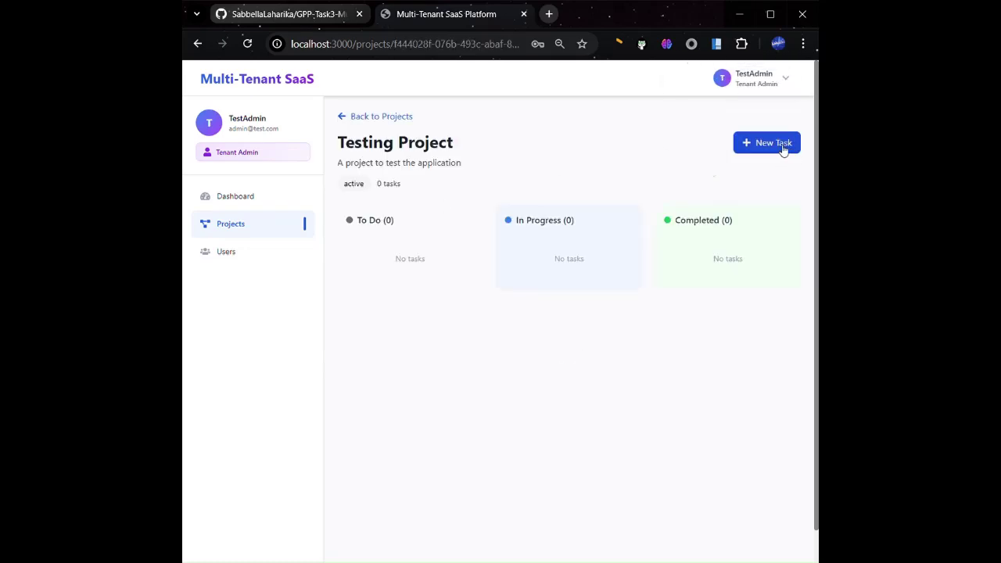
pyautogui.click(781, 149)
pyautogui.click(402, 245)
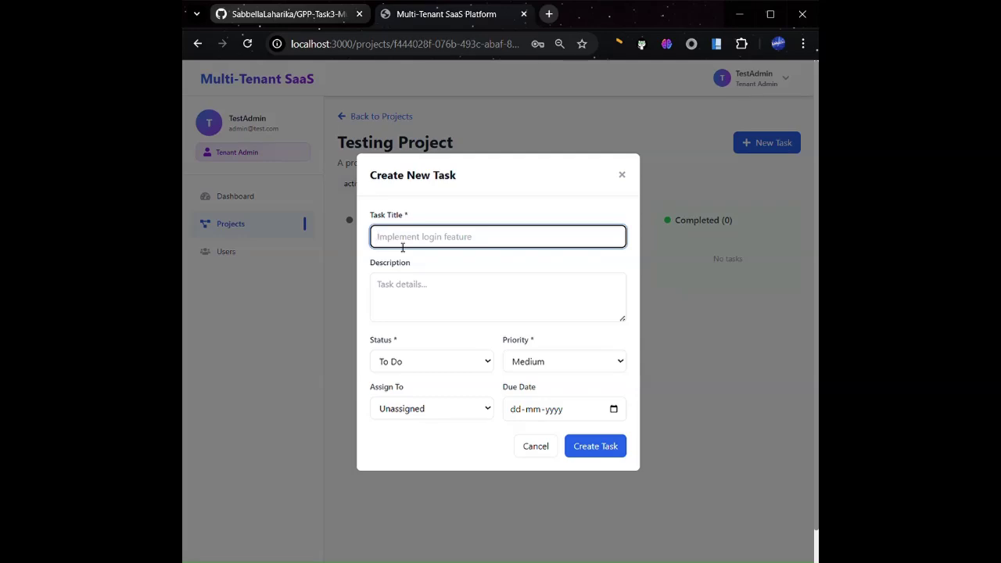
pyautogui.write('G')
pyautogui.press('BackSpace')
pyautogui.write('Mak')
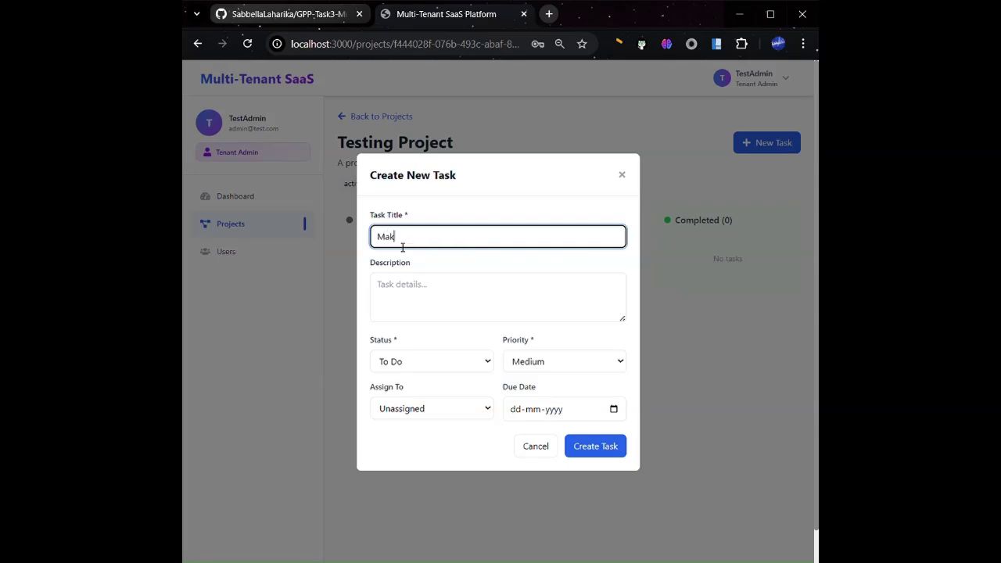
pyautogui.write('e a Document')
pyautogui.click(409, 287)
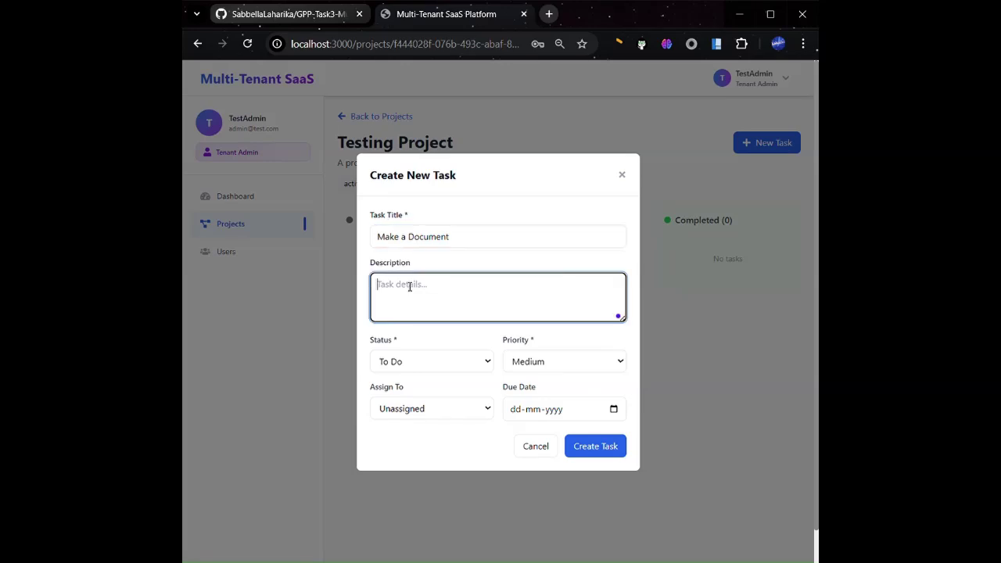
pyautogui.write('Understand the workflow and')
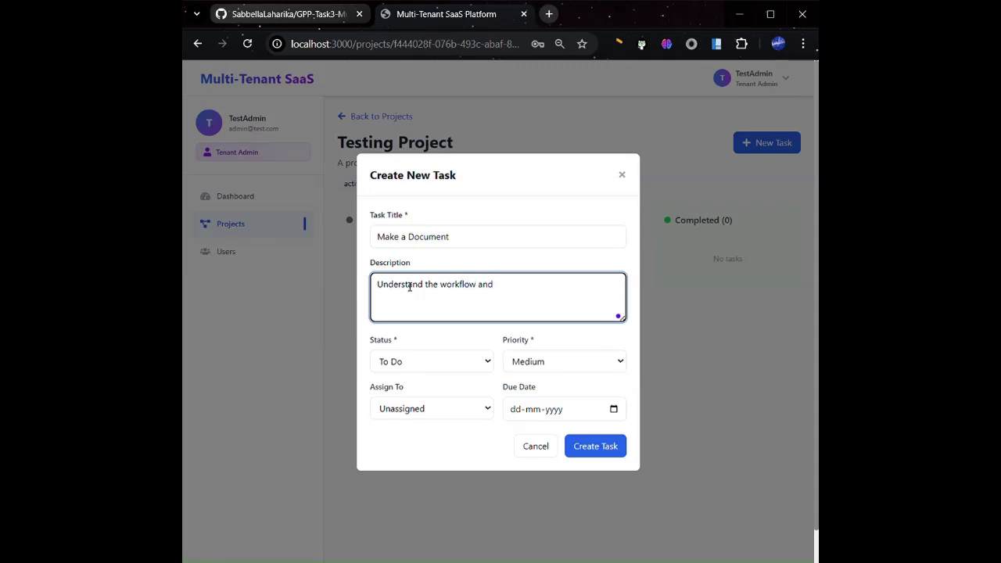
pyautogui.write(' make a good document')
# Assign the task to Test User 1, set due date 24/01/2026, and create it
pyautogui.click(436, 414)
pyautogui.press('Down')
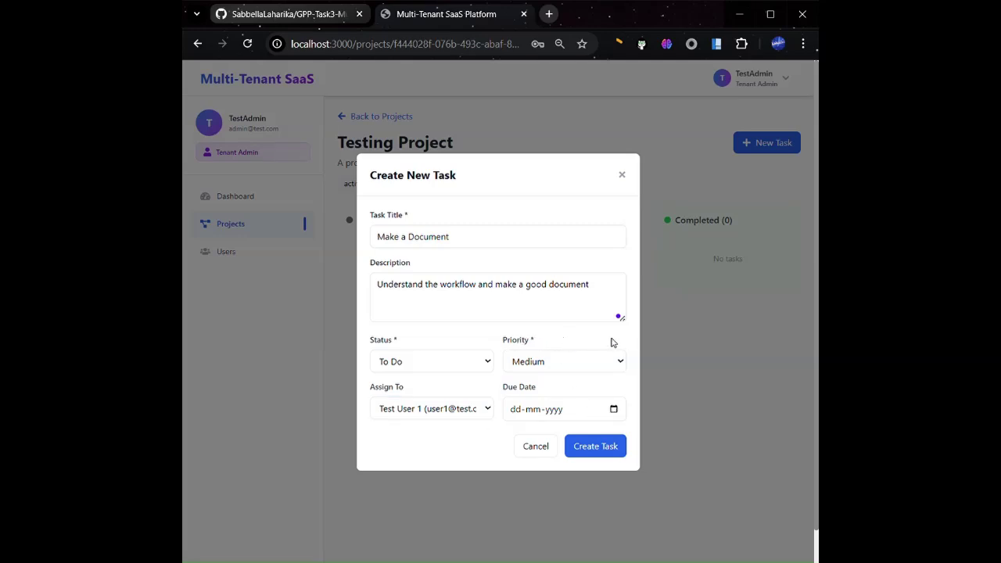
pyautogui.write('24012026')
pyautogui.click(612, 447)
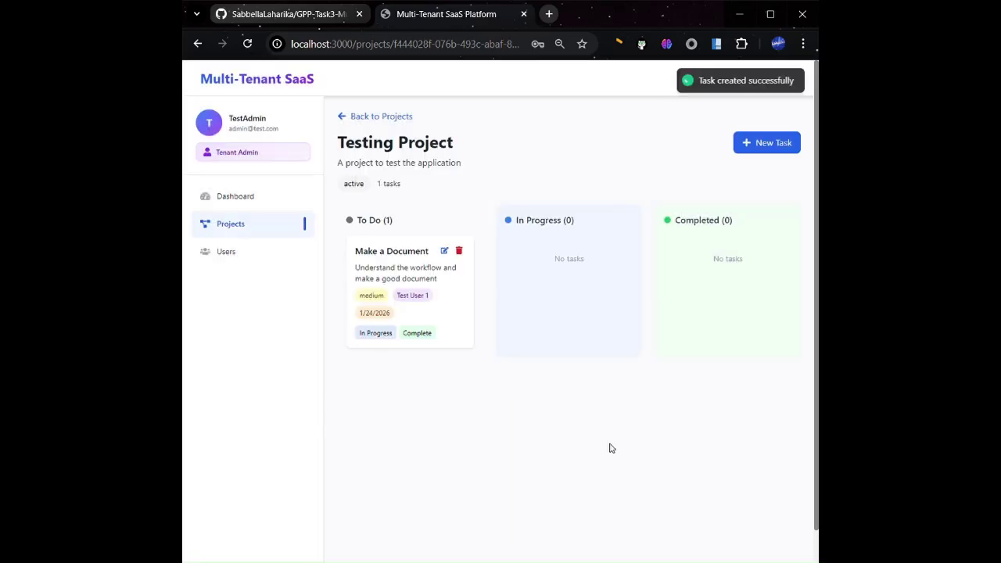
# Move Make a Document to In Progress and back to To Do, then log out of TestAdmin
pyautogui.click(389, 335)
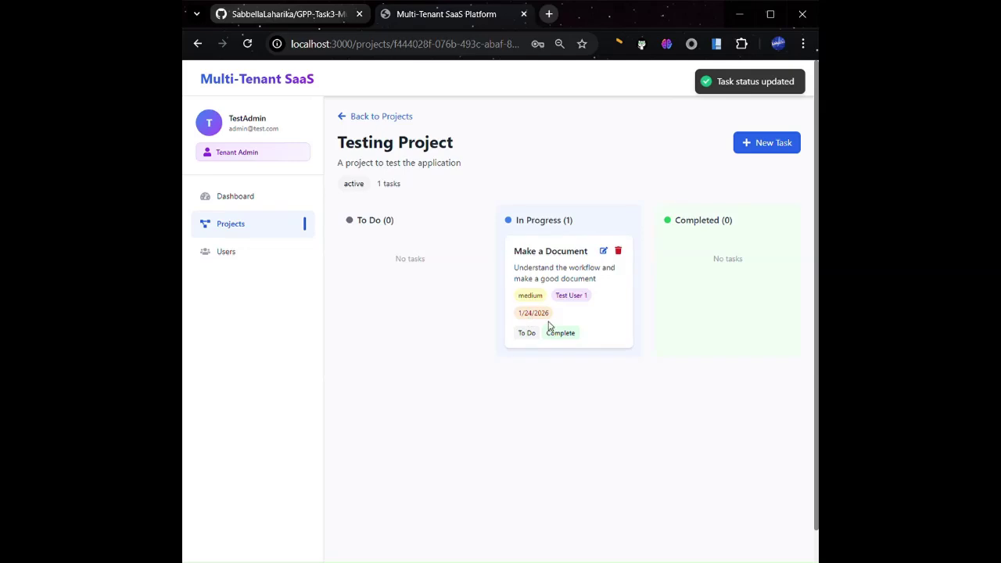
pyautogui.click(524, 336)
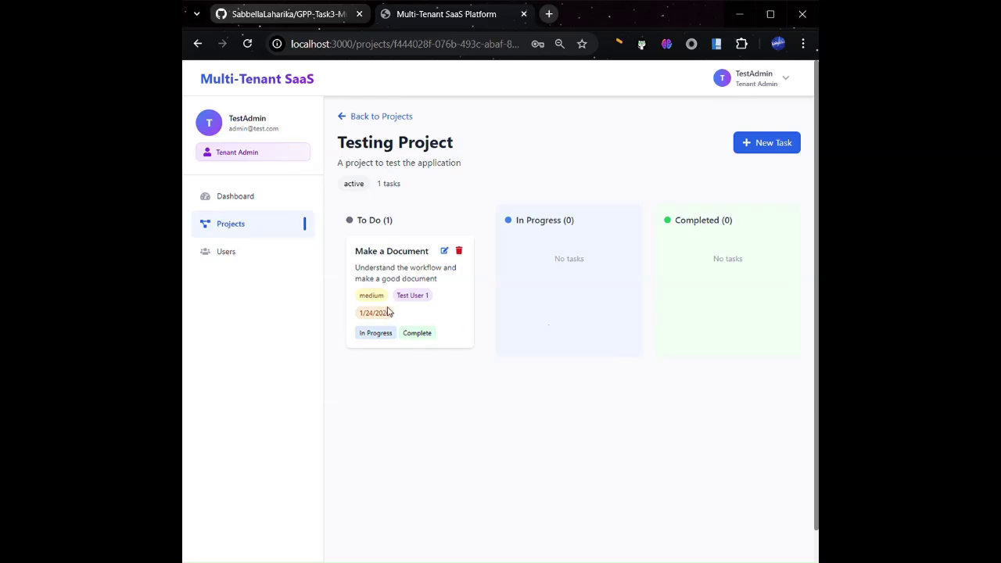
pyautogui.click(770, 87)
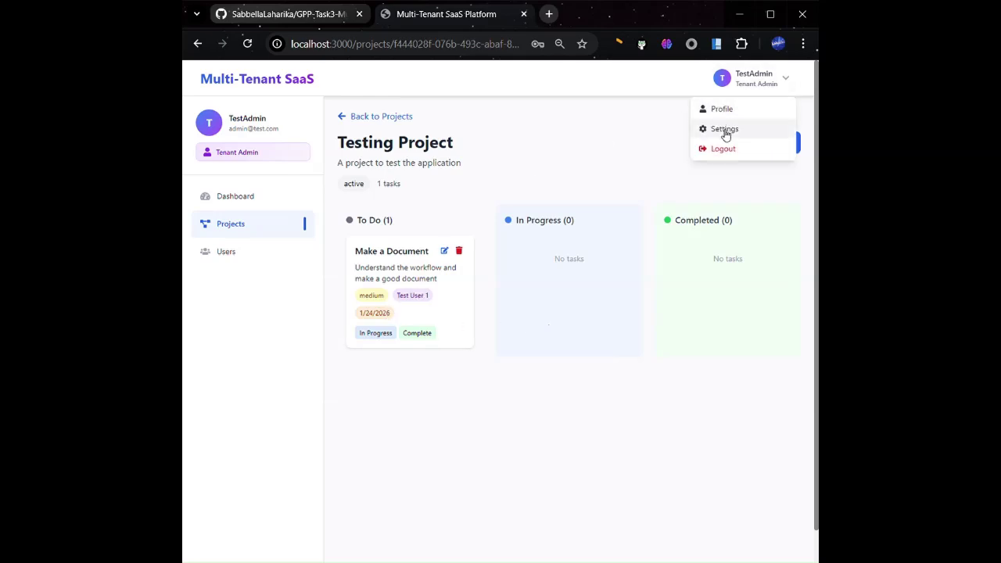
pyautogui.click(724, 150)
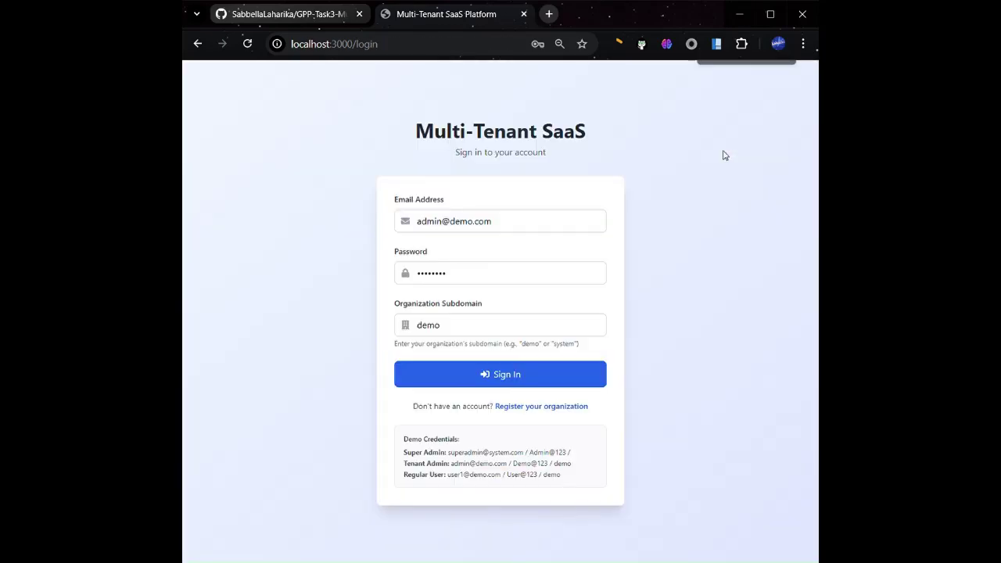
# Replace the login email, password and subdomain with Test User 1's credentials, sign in, and dismiss the password warning
pyautogui.click(443, 224)
pyautogui.moveTo(448, 227); pyautogui.dragTo(412, 227)
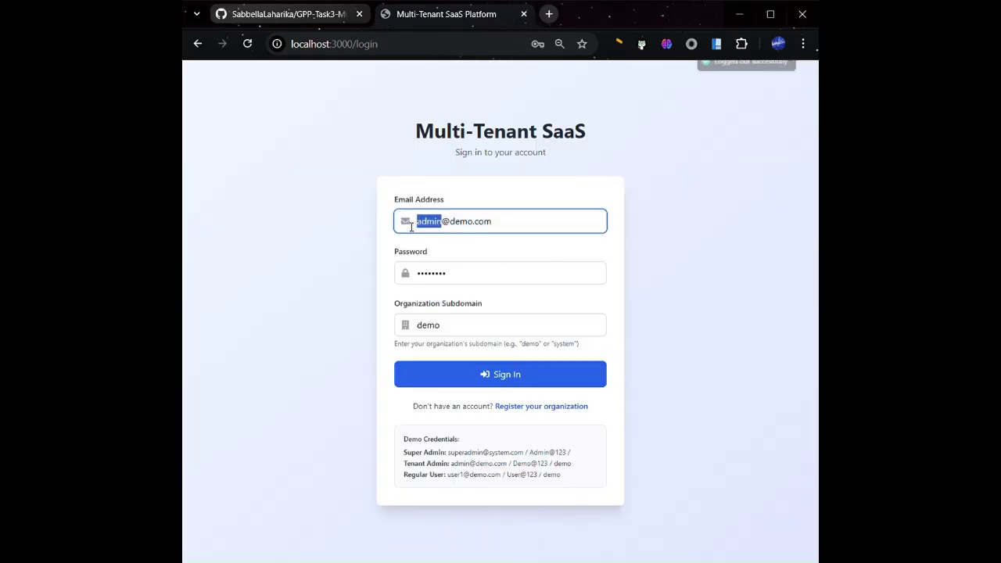
pyautogui.write('user1')
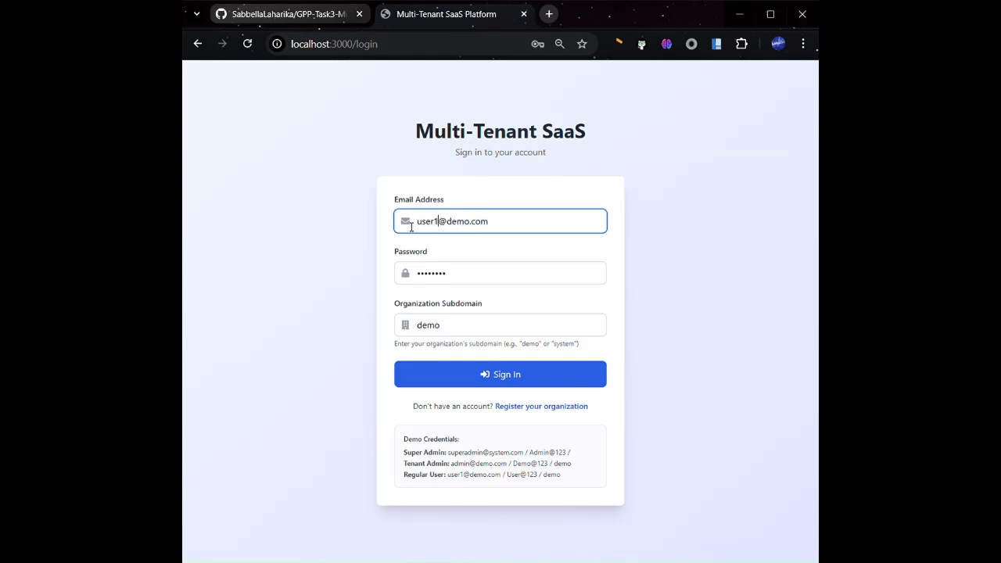
pyautogui.moveTo(452, 227); pyautogui.dragTo(473, 229)
pyautogui.write('test')
pyautogui.doubleClick(436, 280)
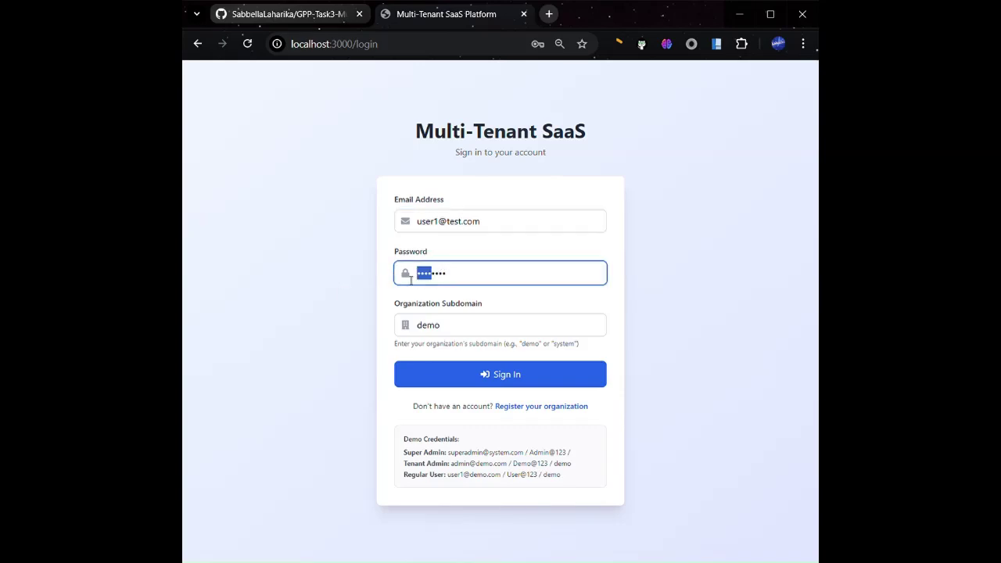
pyautogui.write('User@')
pyautogui.moveTo(453, 326); pyautogui.dragTo(405, 327)
pyautogui.write('test')
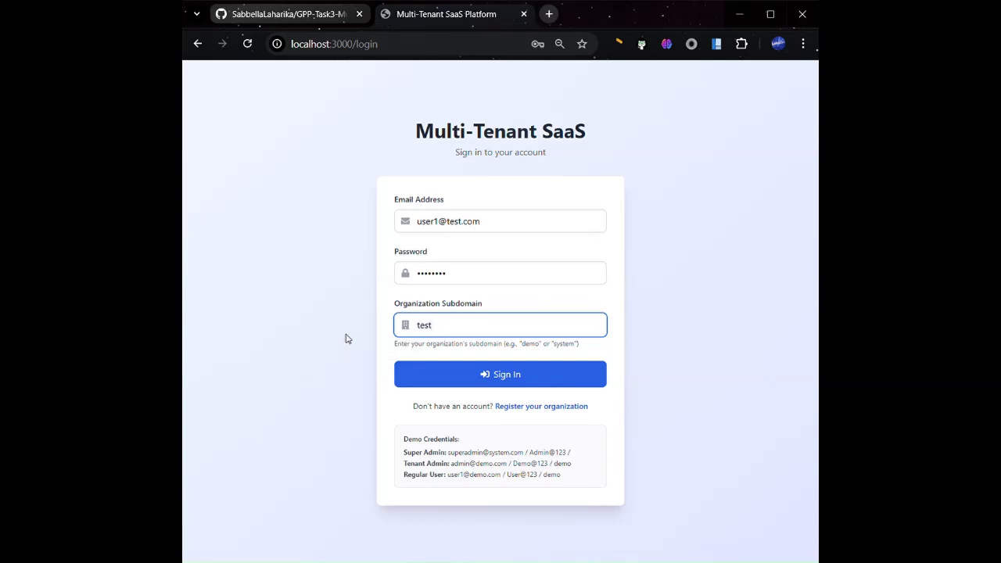
pyautogui.click(486, 376)
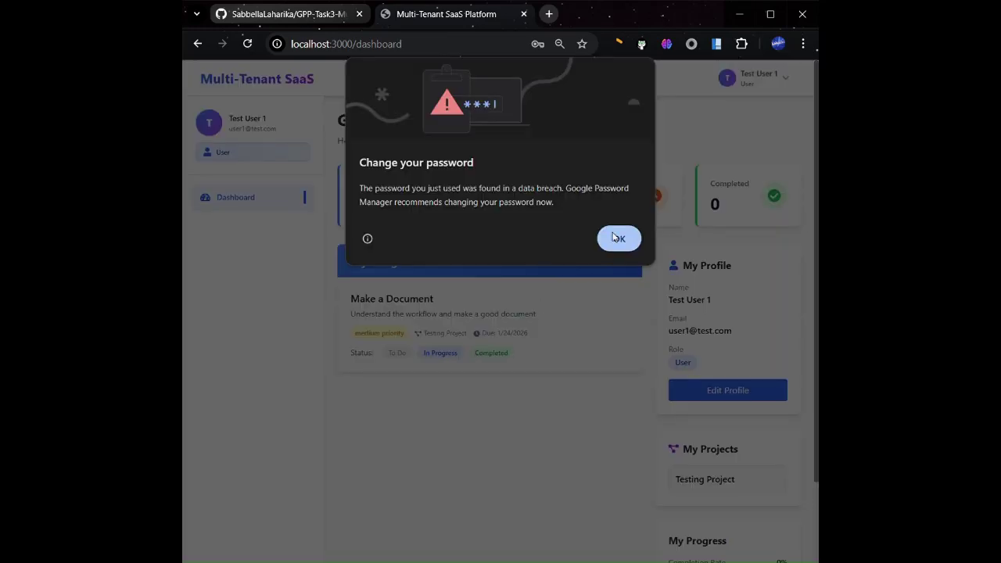
pyautogui.click(617, 238)
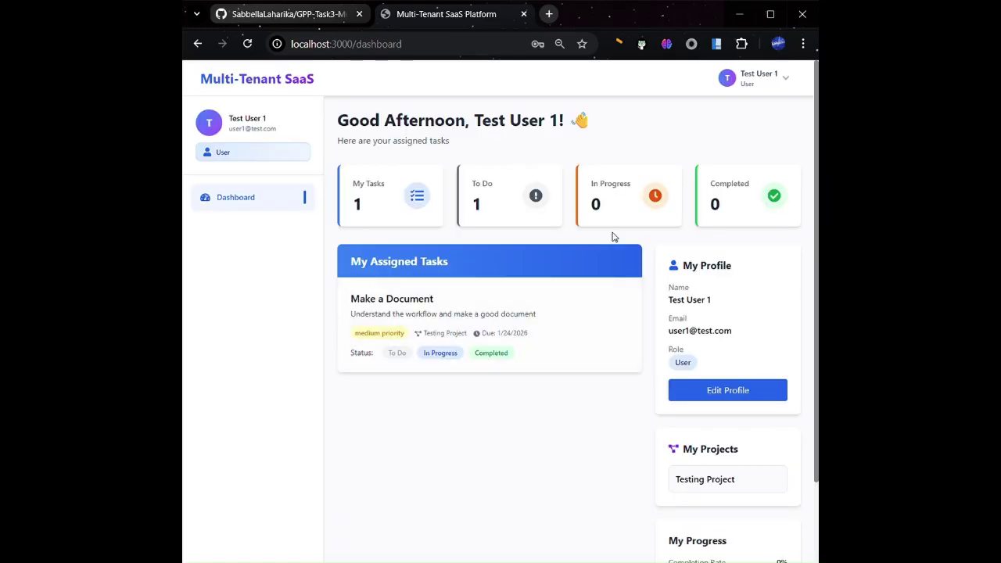
# Set Make a Document to Completed and log out of Test User 1's account
pyautogui.click(507, 353)
pyautogui.click(769, 89)
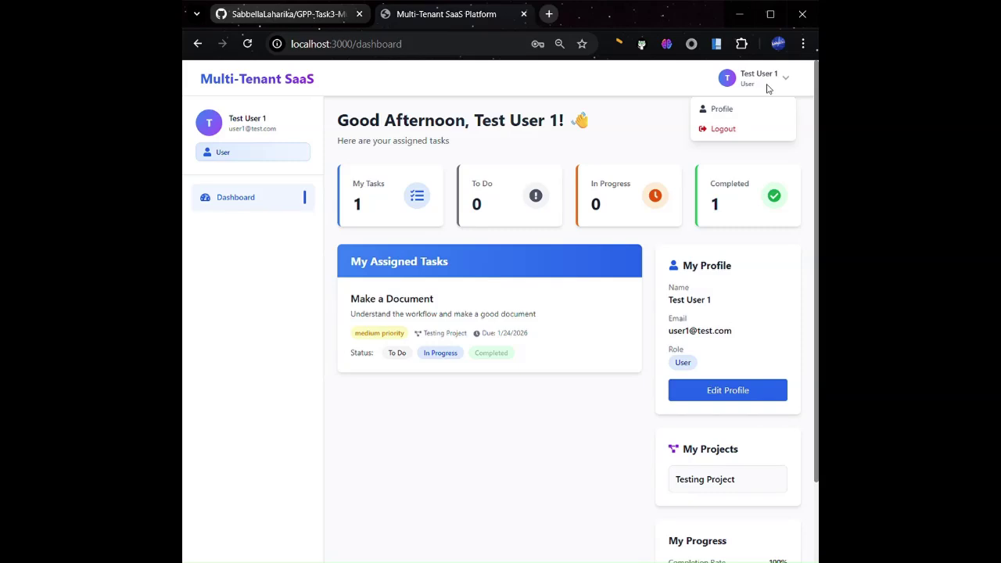
pyautogui.click(721, 128)
pyautogui.click(424, 228)
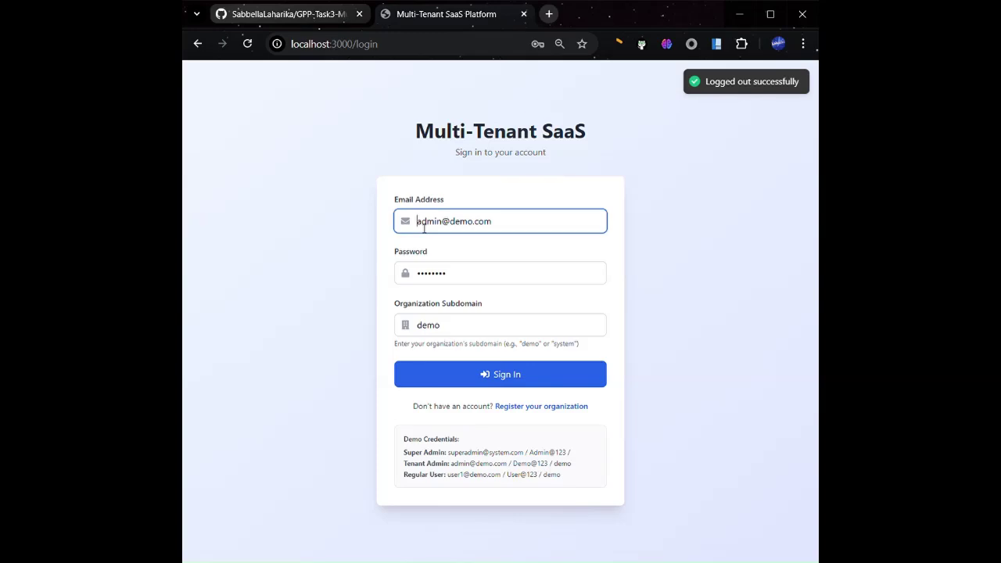
# Enter the super admin's email and password, clear the 'demo' subdomain, sign in, and dismiss Chrome's warning
pyautogui.write('a')
pyautogui.press('BackSpace')
pyautogui.write('super')
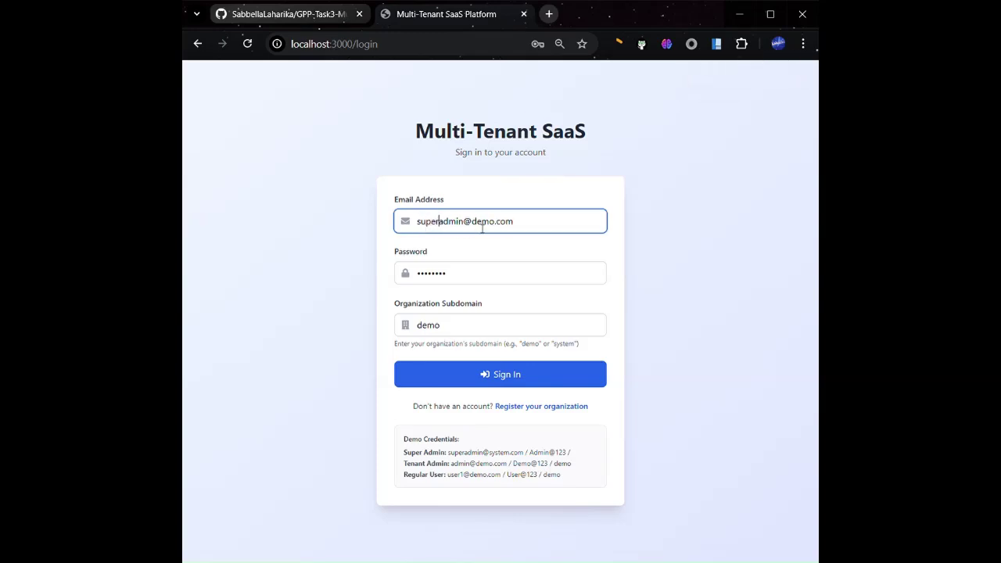
pyautogui.moveTo(473, 227); pyautogui.dragTo(501, 232)
pyautogui.write('system')
pyautogui.moveTo(433, 274); pyautogui.dragTo(388, 275)
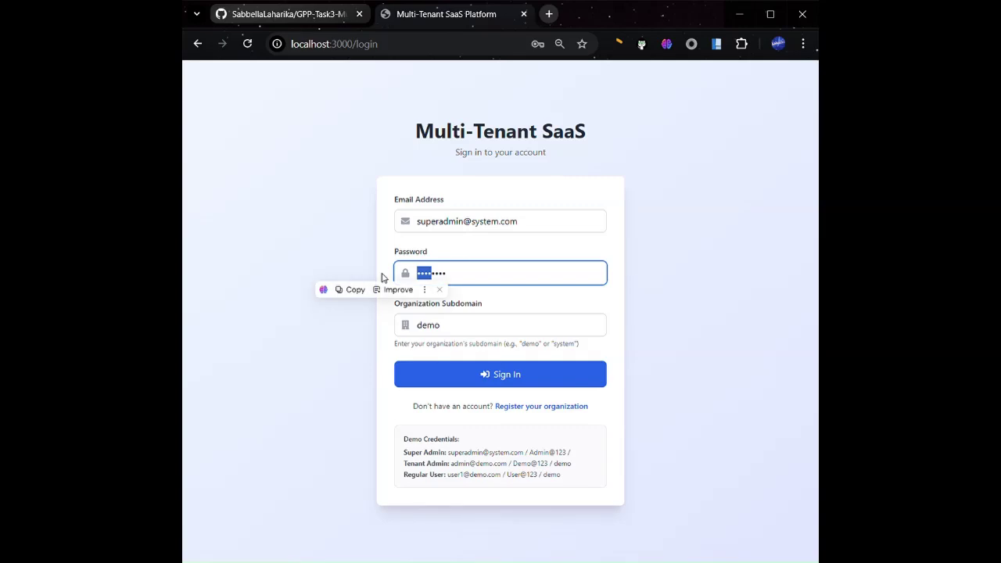
pyautogui.write('Ad')
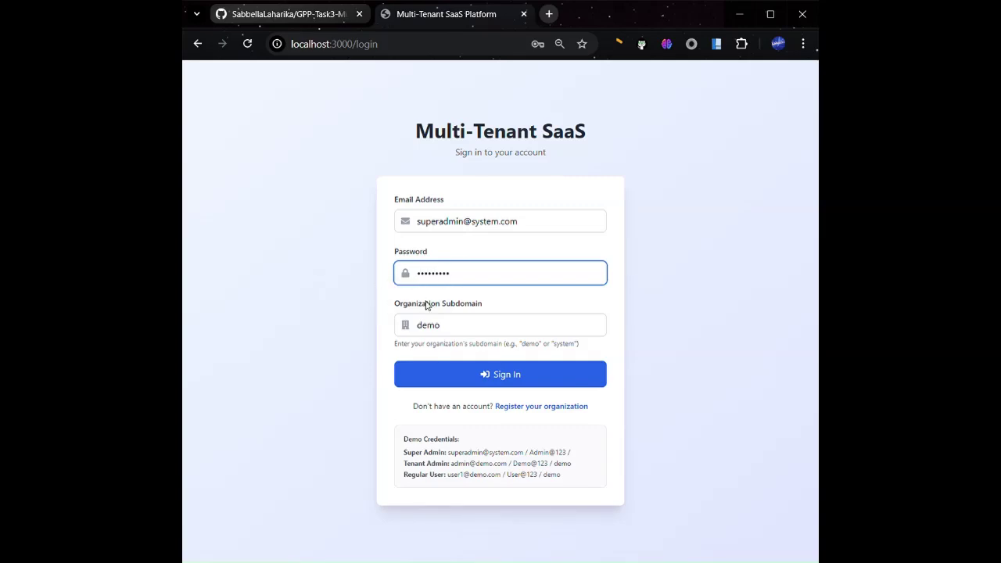
pyautogui.click(449, 324)
pyautogui.moveTo(449, 325); pyautogui.dragTo(357, 316)
pyautogui.press('BackSpace')
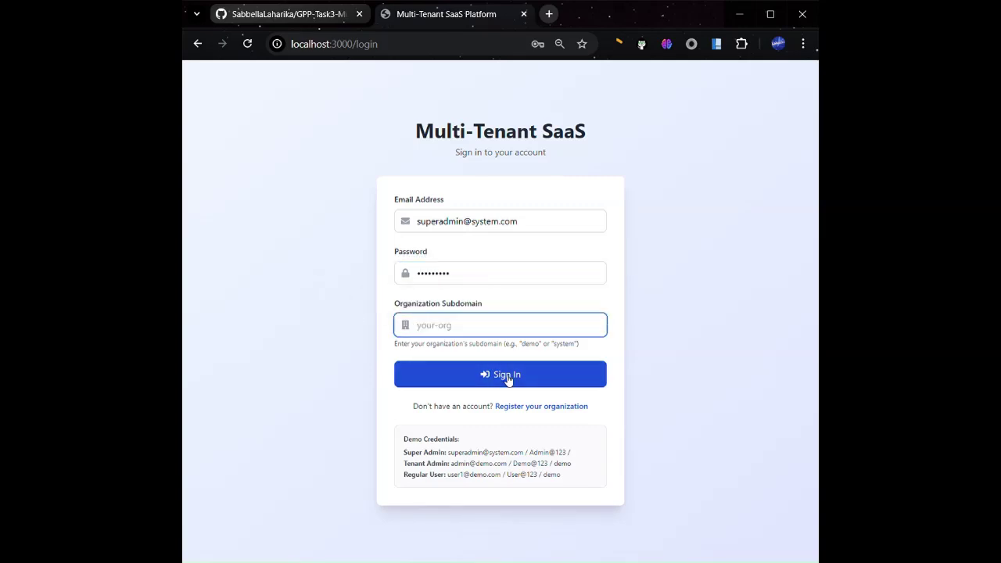
pyautogui.click(506, 378)
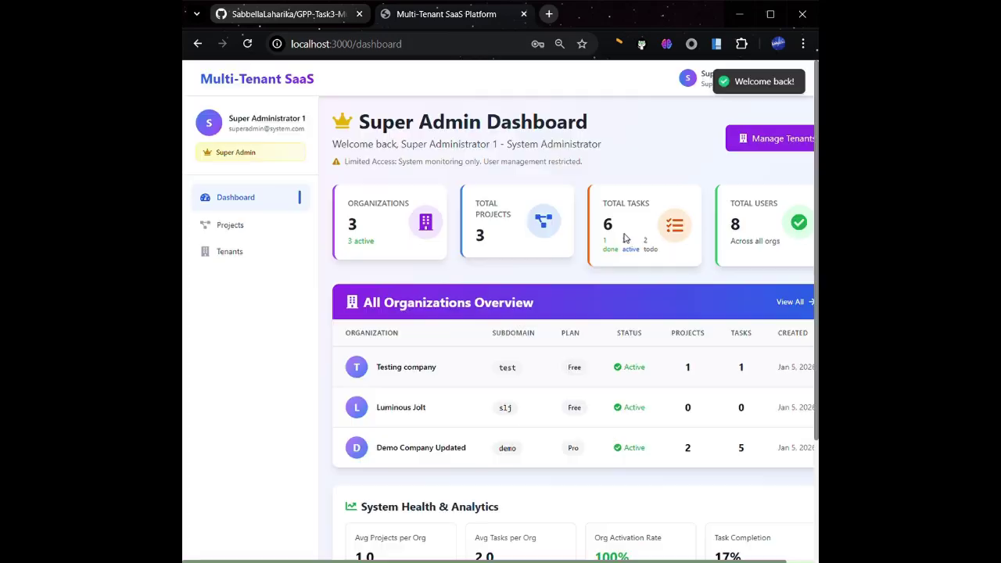
pyautogui.click(626, 239)
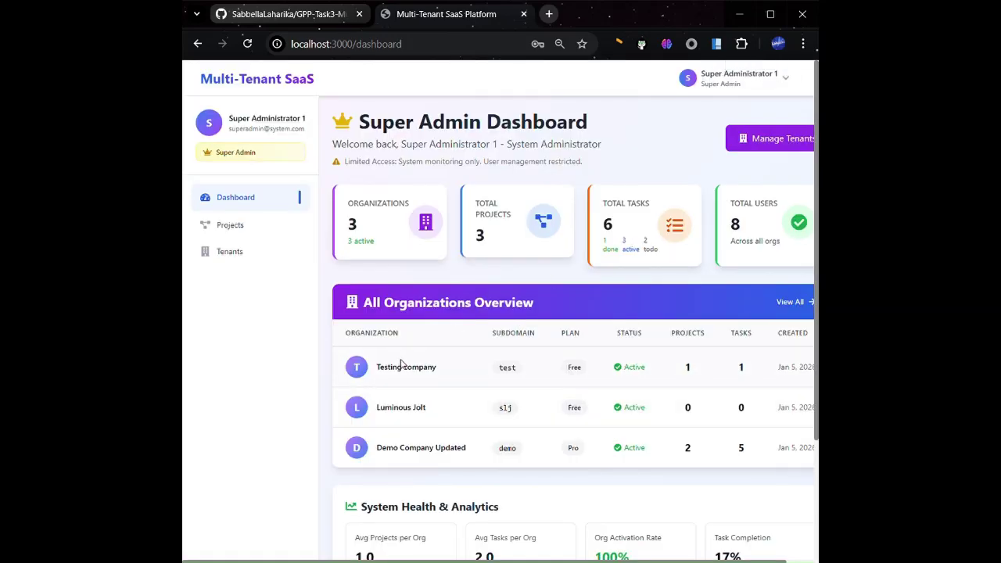
# Look over the Super Admin Dashboard, then browse the Manage Tenants list of all organizations
pyautogui.scroll(-2, 400, 364)
pyautogui.scroll(2, 401, 365)
pyautogui.scroll(-3, 449, 273)
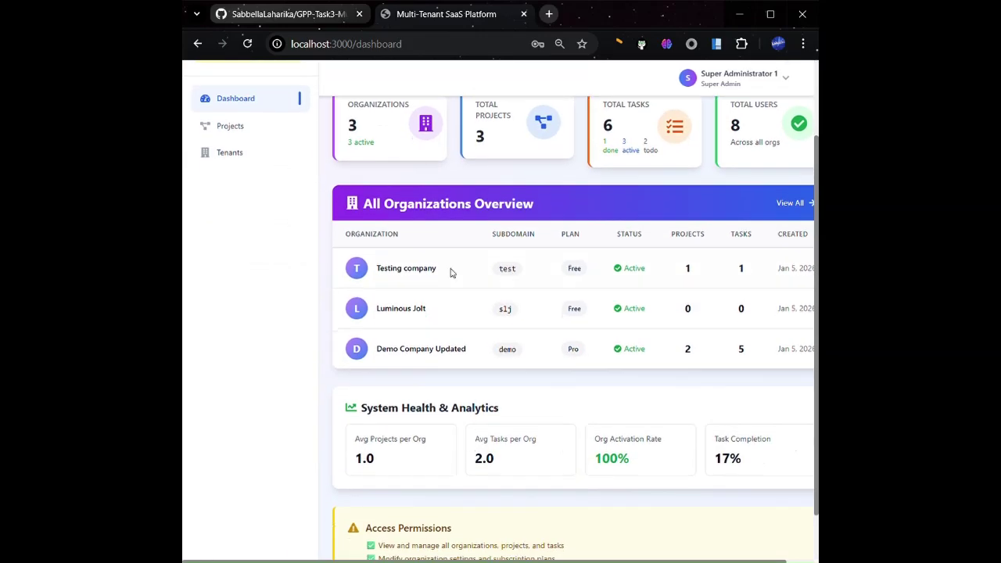
pyautogui.hscroll(1, 693, 346)
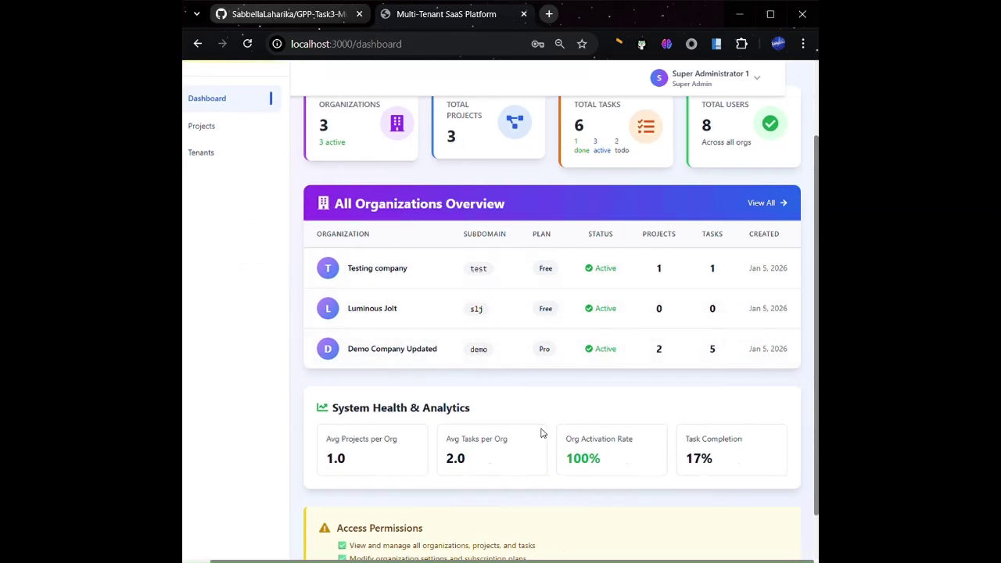
pyautogui.scroll(3, 539, 431)
pyautogui.hscroll(-1, 539, 430)
pyautogui.click(749, 146)
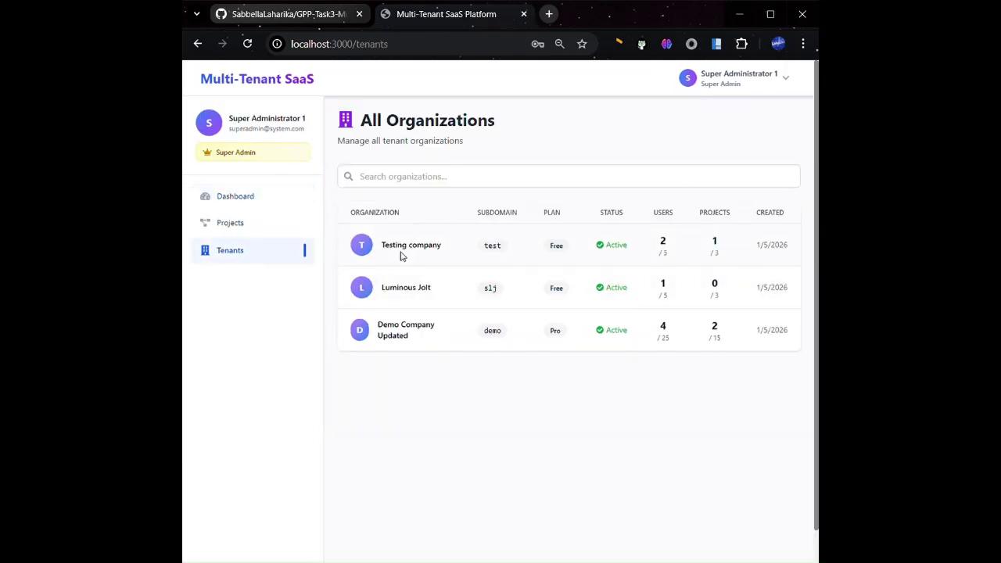
pyautogui.scroll(-1, 603, 317)
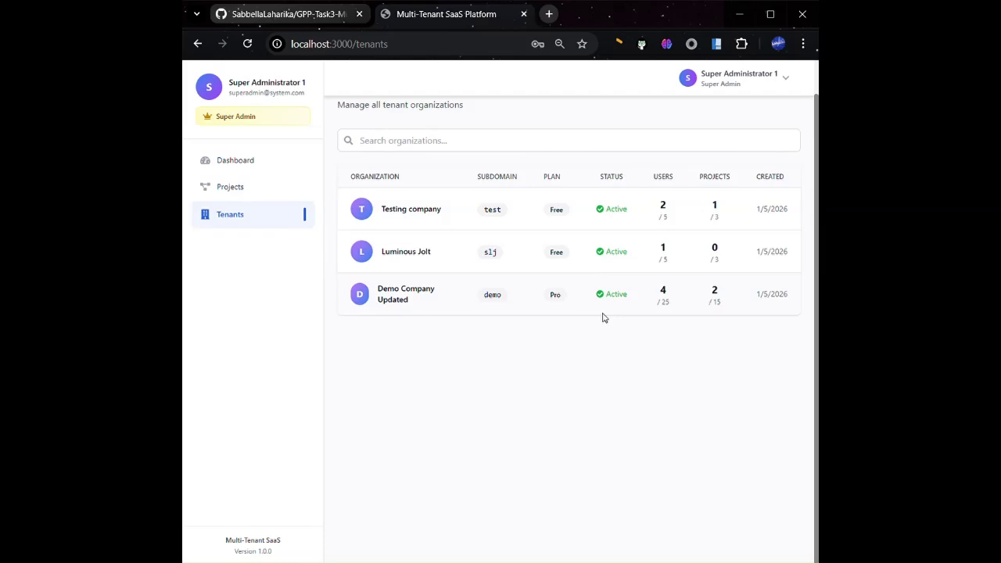
pyautogui.scroll(1, 603, 318)
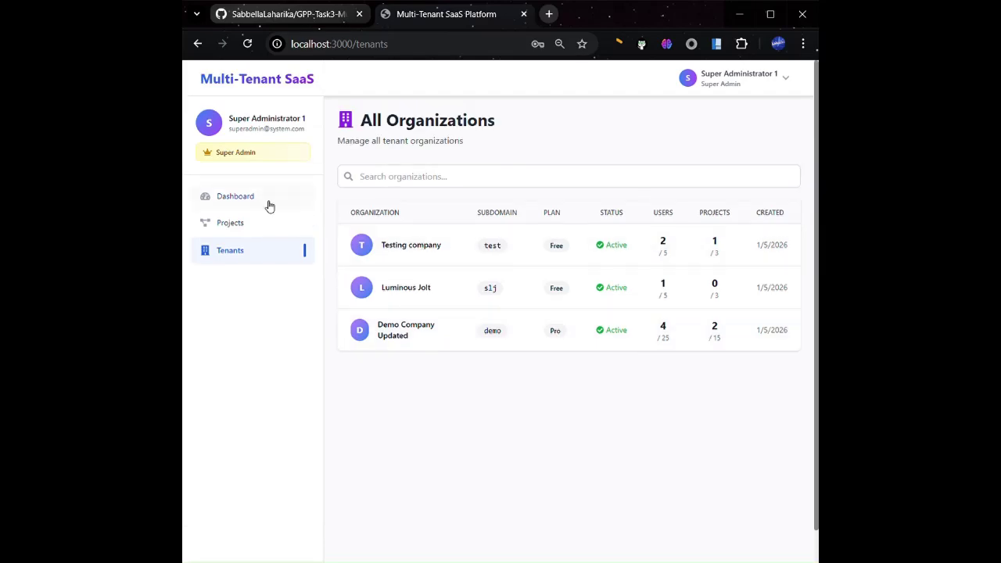
# Filter the Projects list to Testing company, then go to System Settings
pyautogui.click(220, 225)
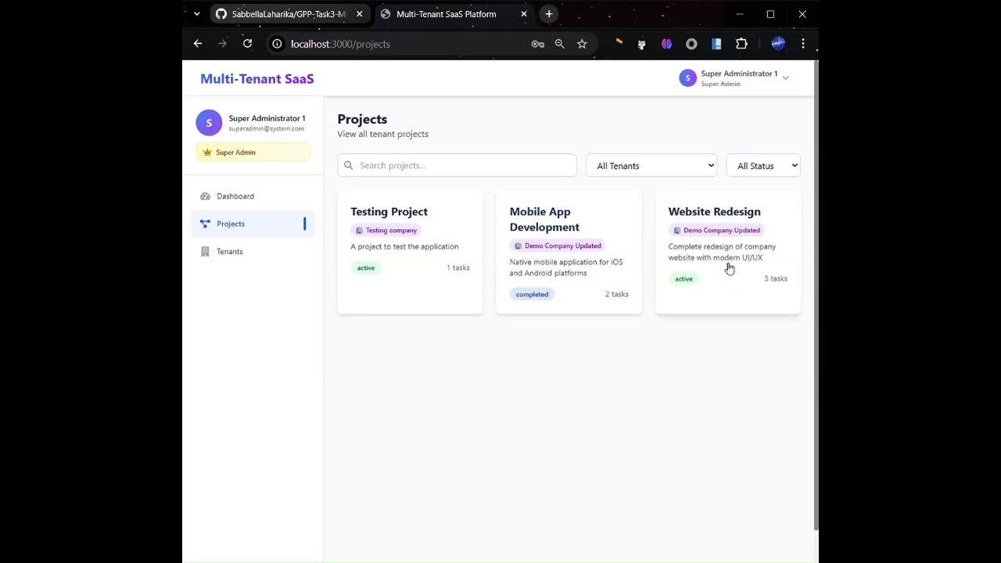
pyautogui.click(699, 172)
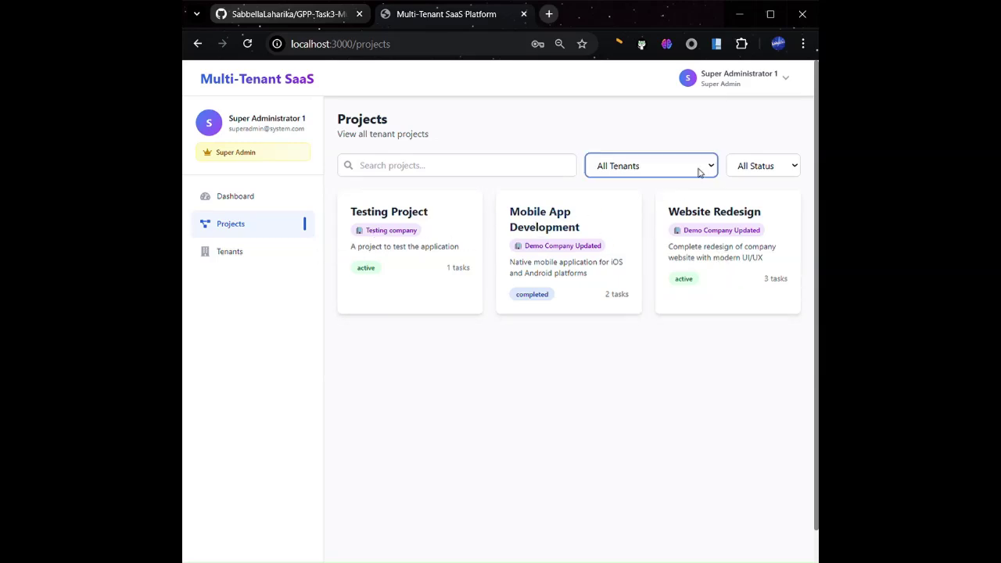
pyautogui.click(646, 210)
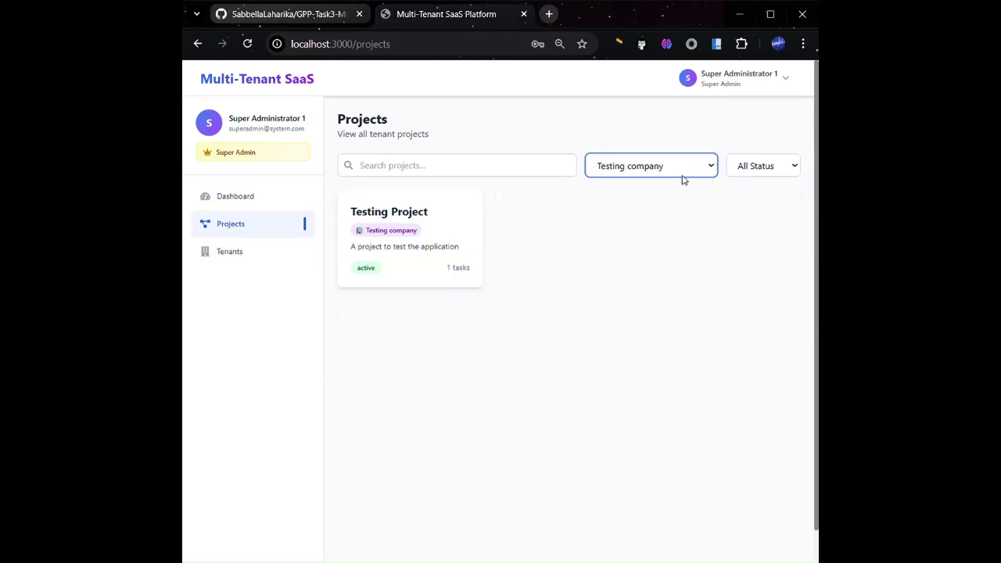
pyautogui.click(782, 81)
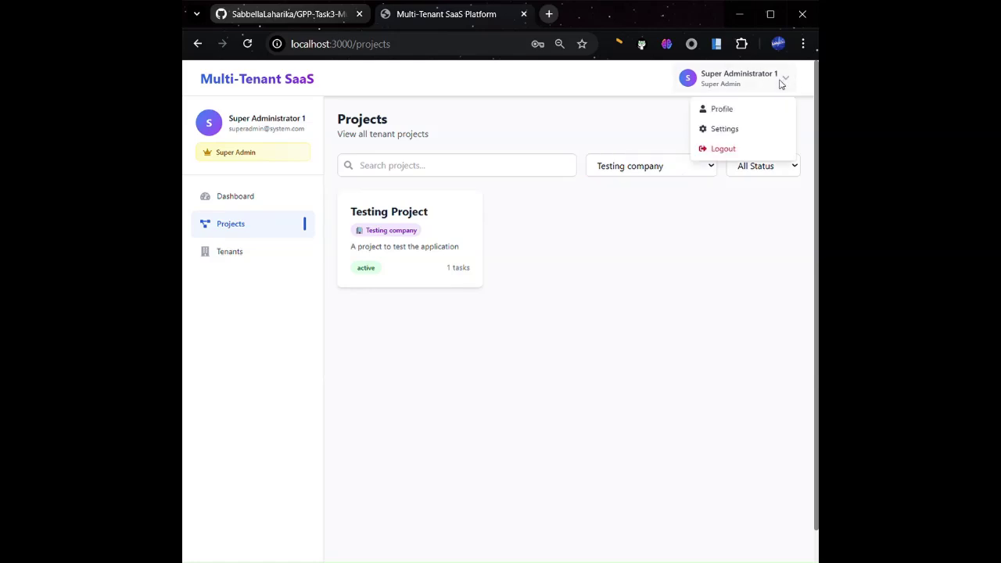
pyautogui.click(725, 130)
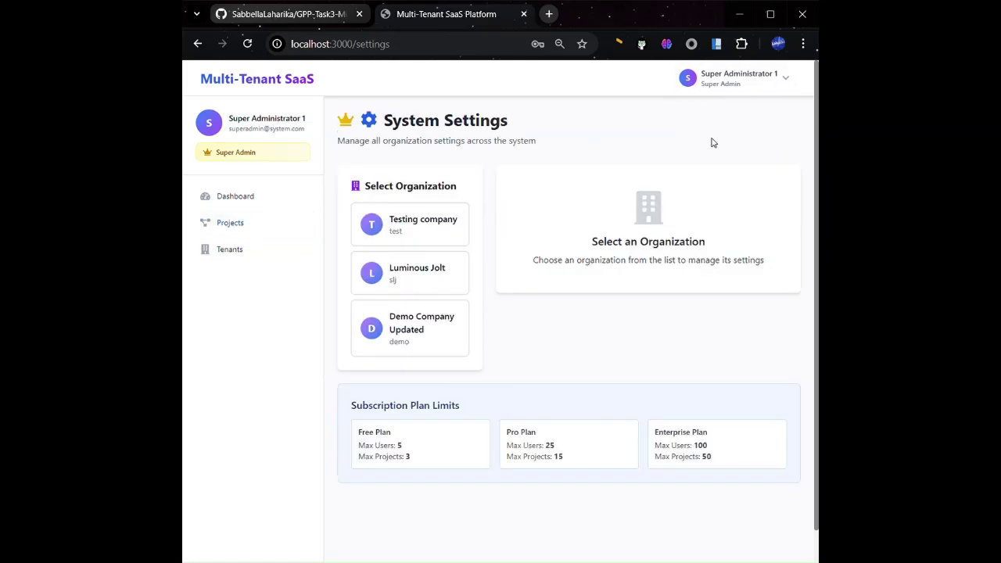
# Save Testing company on the Free plan after briefly choosing Pro, then log out of super admin
pyautogui.click(429, 216)
pyautogui.click(606, 234)
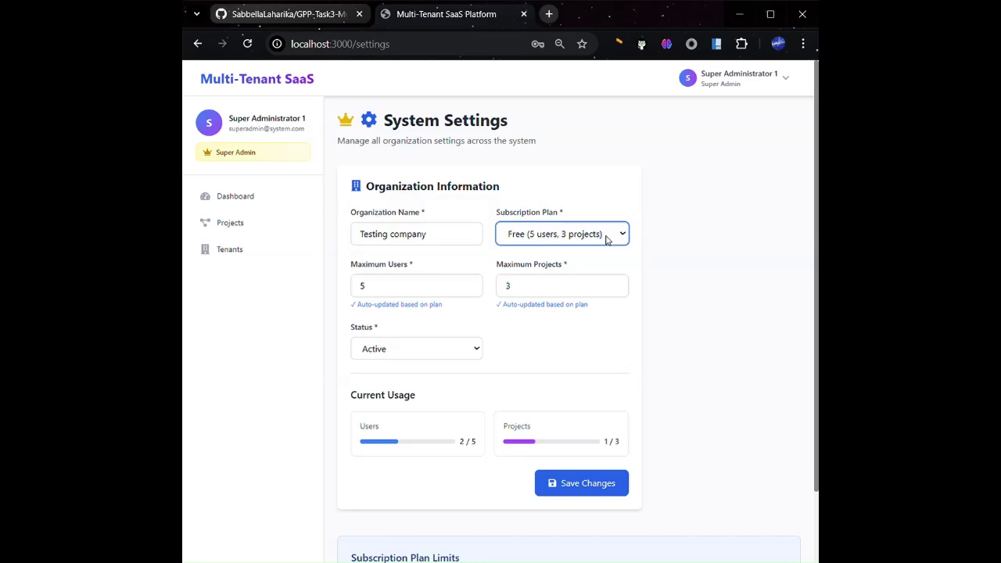
pyautogui.click(563, 283)
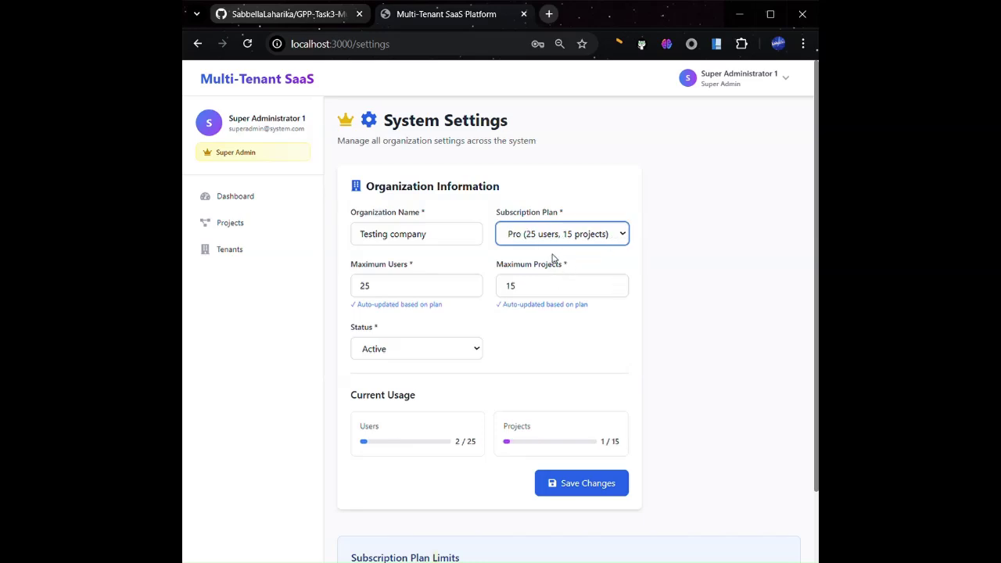
pyautogui.press('Up')
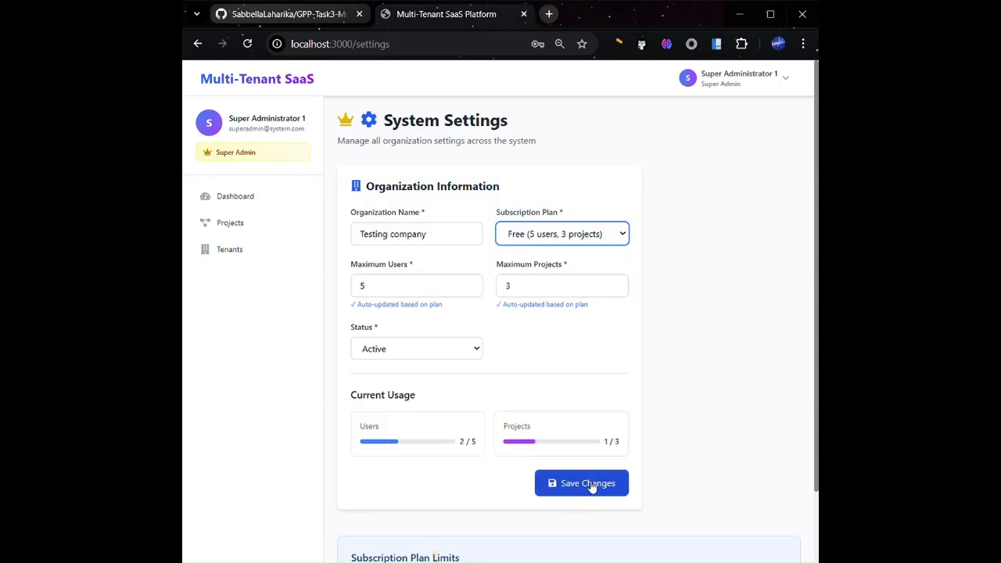
pyautogui.click(591, 485)
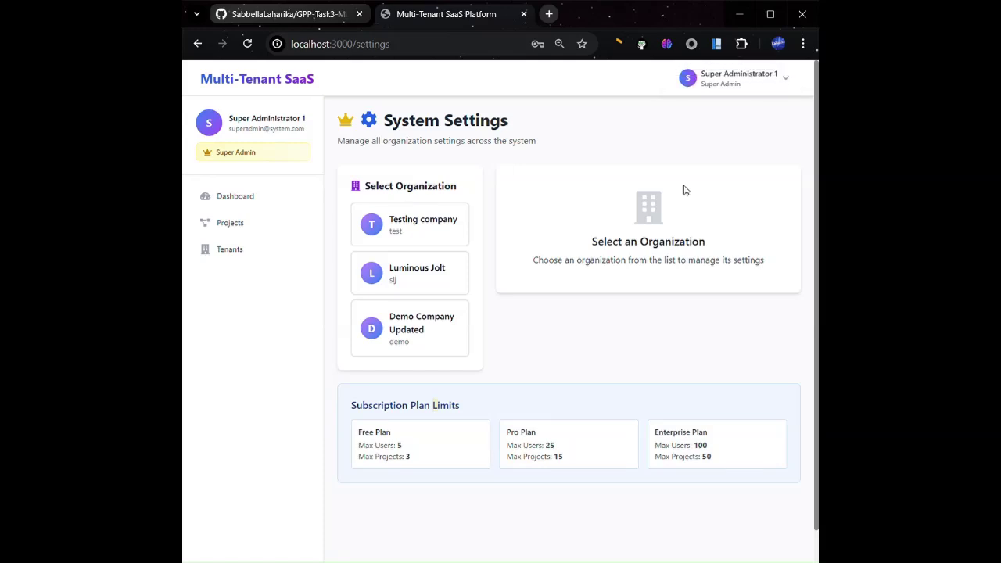
pyautogui.click(765, 84)
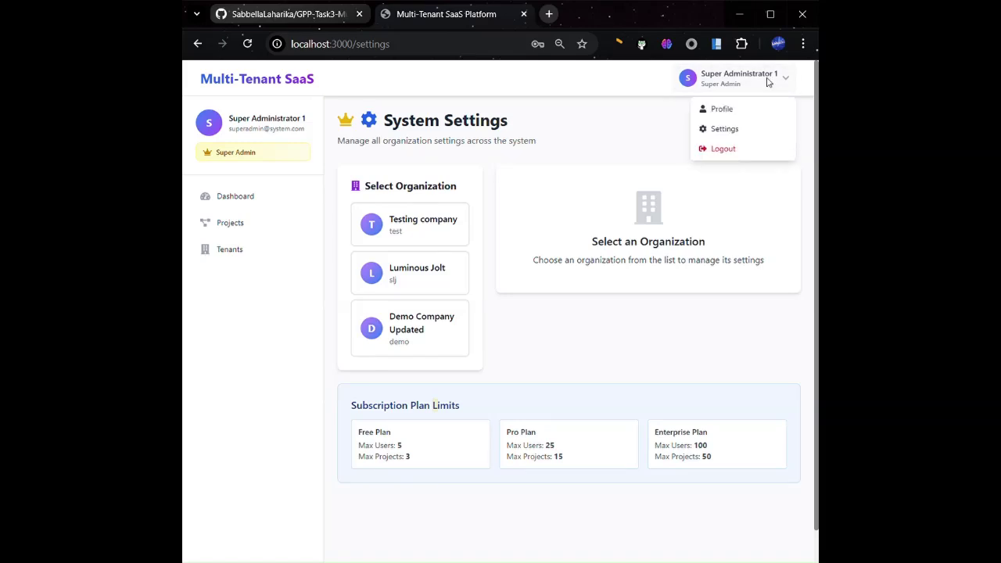
pyautogui.click(721, 150)
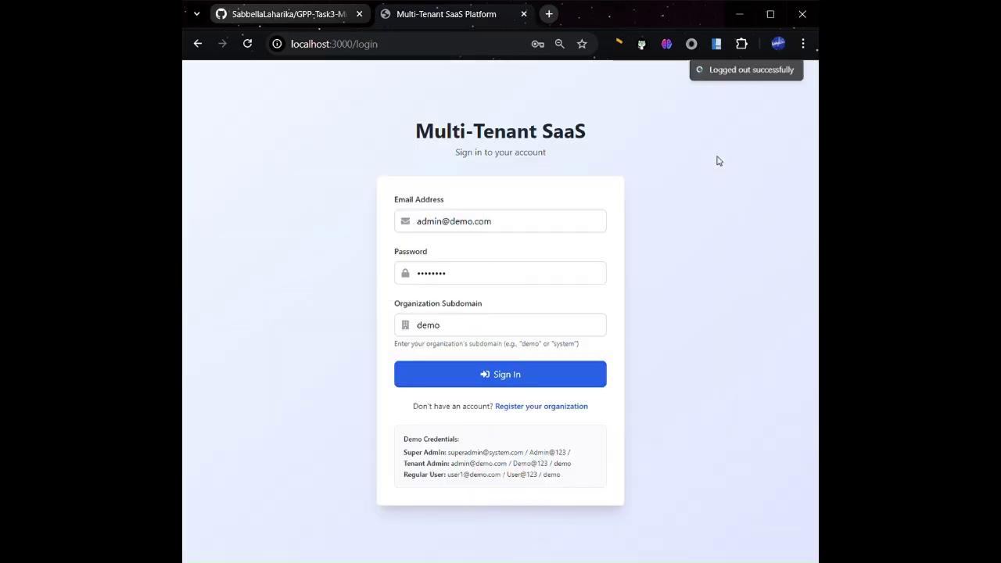
# Sign in as the demo tenant admin and save Demo Company Updated's settings: Pro plan, 25 users, 15 projects
pyautogui.click(497, 377)
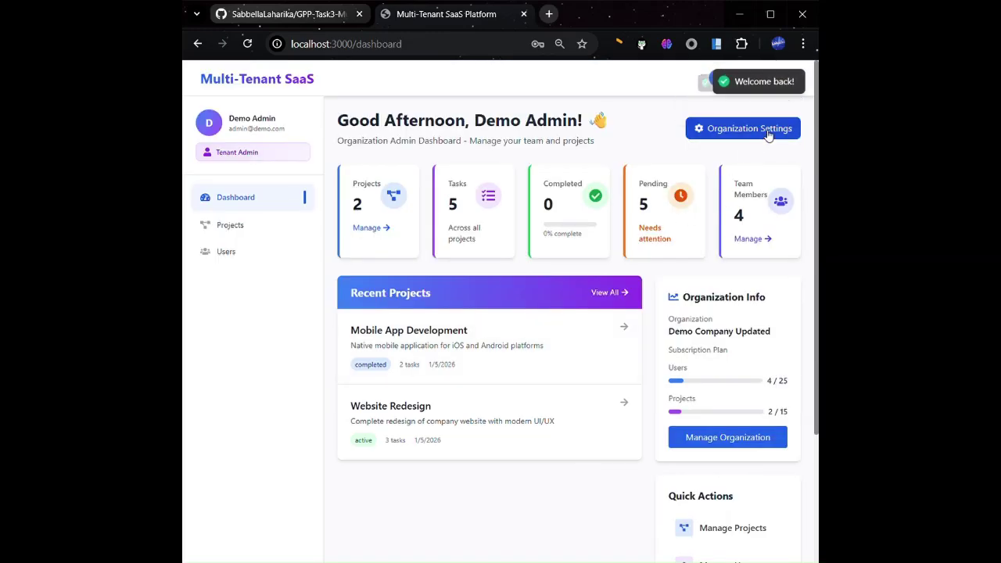
pyautogui.click(765, 133)
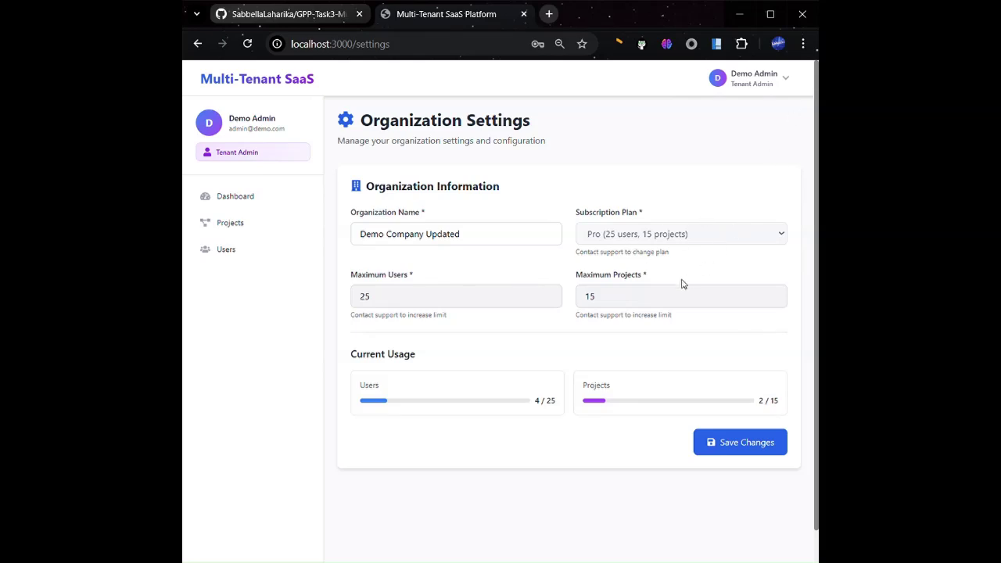
pyautogui.click(748, 442)
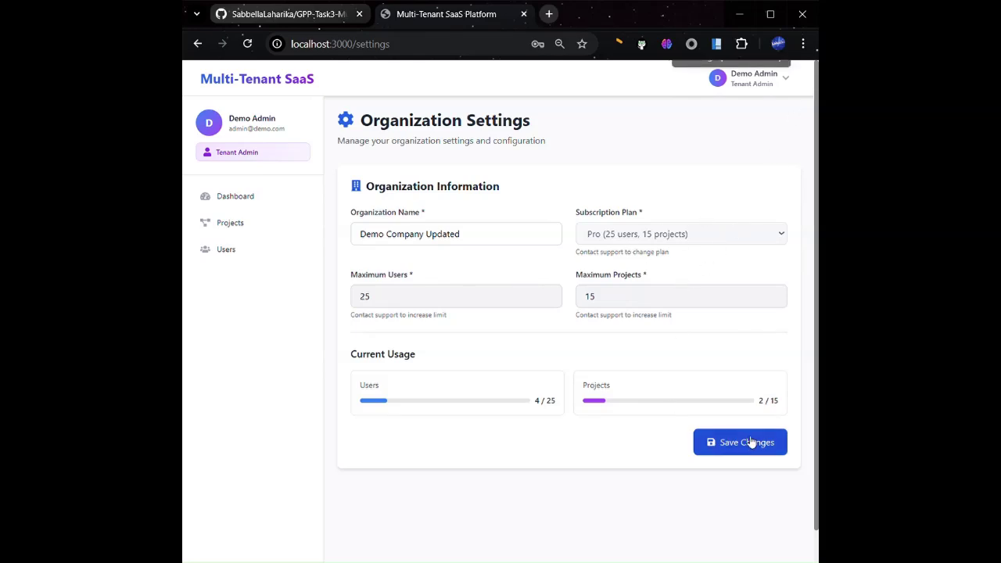